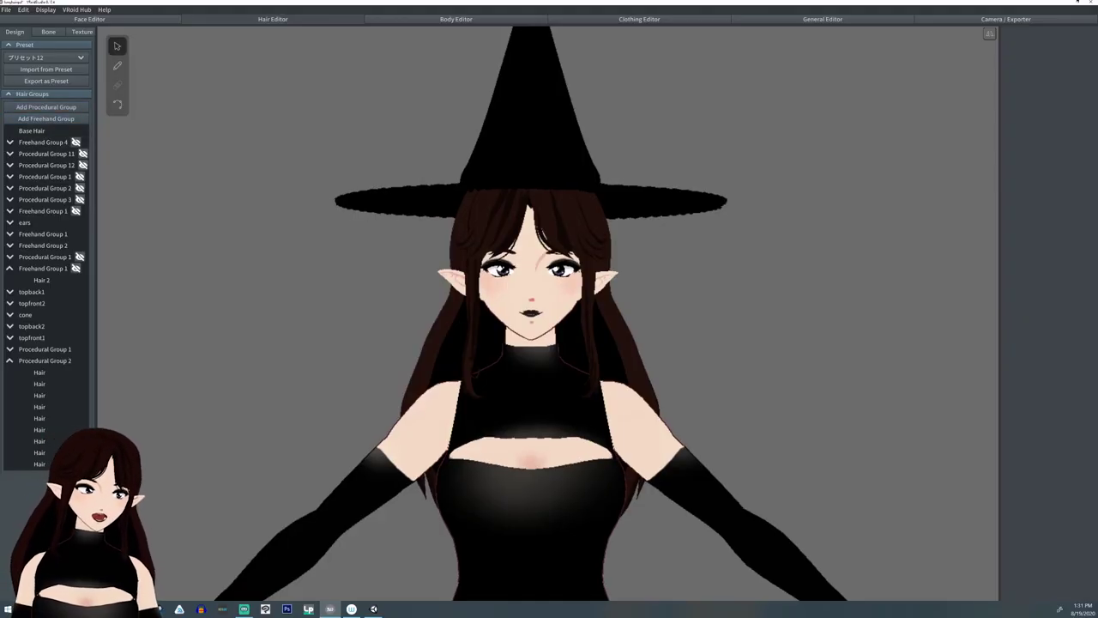
# Add a freehand hair group and, with symmetry on, widen its guide mesh well beyond both sides of the head.
pyautogui.click(45, 118)
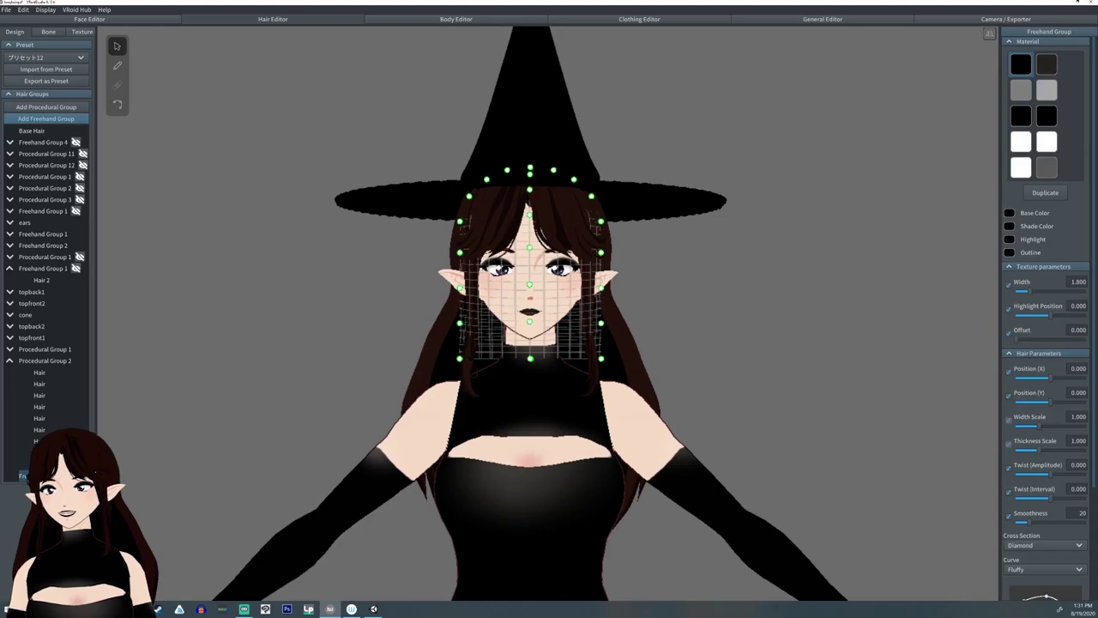
pyautogui.moveTo(730, 364)
pyautogui.mouseDown(button='right')
pyautogui.moveTo(529, 341)
pyautogui.moveTo(729, 344)
pyautogui.mouseUp(button='right')
pyautogui.scroll(-3, 1045, 343)
pyautogui.moveTo(602, 340); pyautogui.dragTo(780, 400)
pyautogui.click(990, 33)
pyautogui.moveTo(602, 236); pyautogui.dragTo(774, 277)
pyautogui.moveTo(780, 400); pyautogui.dragTo(777, 440)
# In side view, pull the guide mesh forward at the forehead and move its lower front and back edges up and inward.
pyautogui.moveTo(754, 386); pyautogui.dragTo(557, 377, button='right')
pyautogui.moveTo(476, 209); pyautogui.dragTo(456, 218)
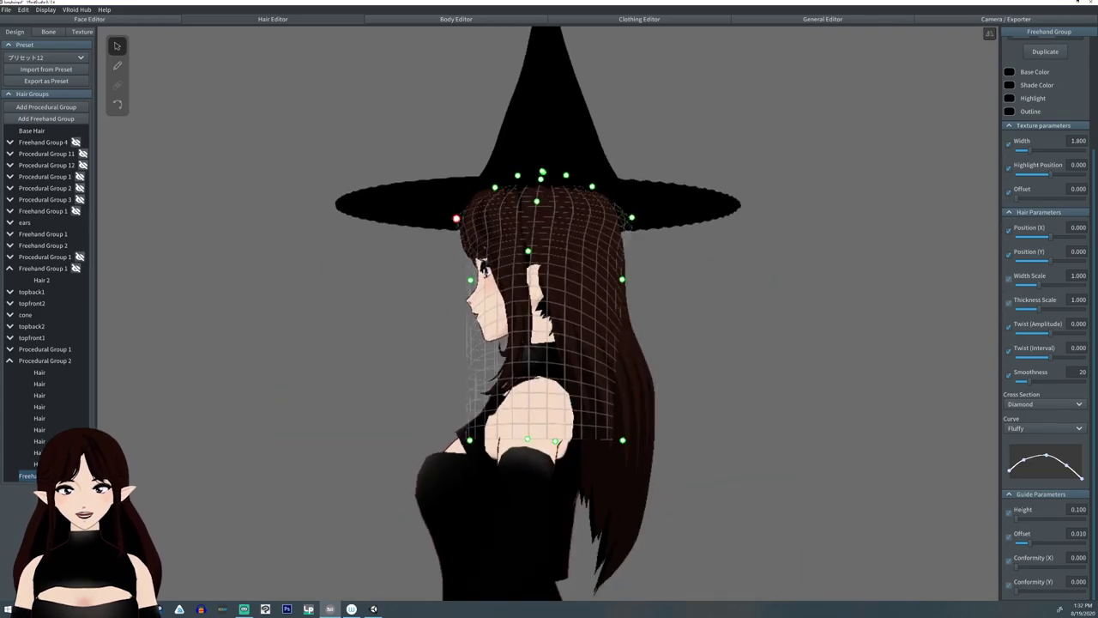
pyautogui.moveTo(470, 440); pyautogui.dragTo(493, 365)
pyautogui.moveTo(623, 440)
pyautogui.mouseDown()
pyautogui.moveTo(589, 404)
pyautogui.moveTo(588, 366)
pyautogui.mouseUp()
pyautogui.moveTo(566, 369); pyautogui.dragTo(755, 369, button='right')
# Set up the hair brush with the dark grey material, a Straight curve and a Flat cross section.
pyautogui.click(117, 66)
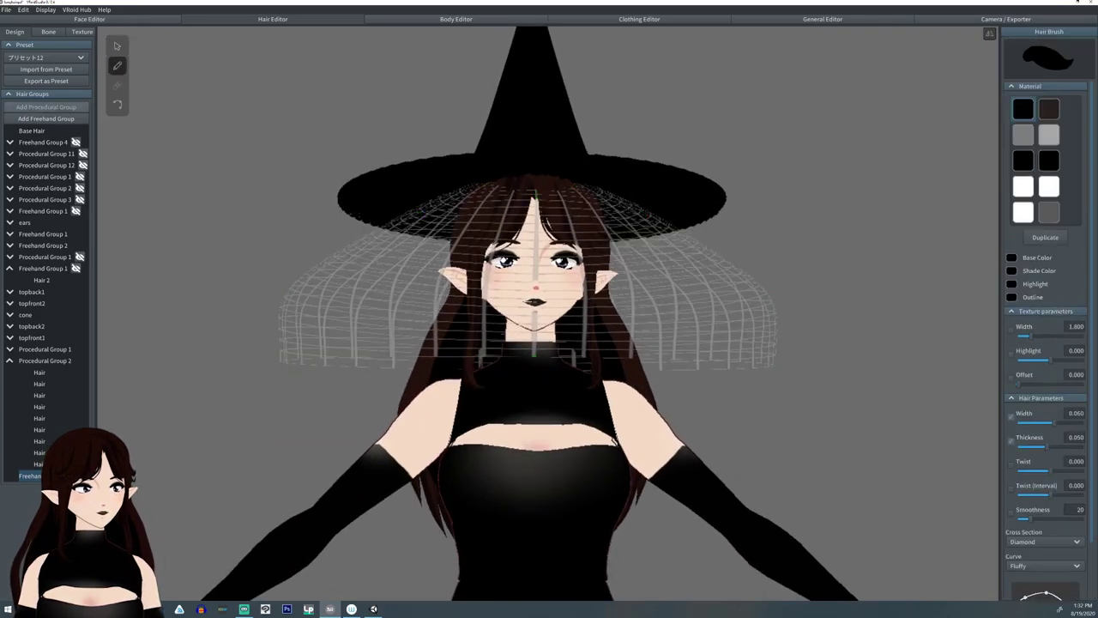
pyautogui.click(1049, 212)
pyautogui.scroll(-3, 1045, 506)
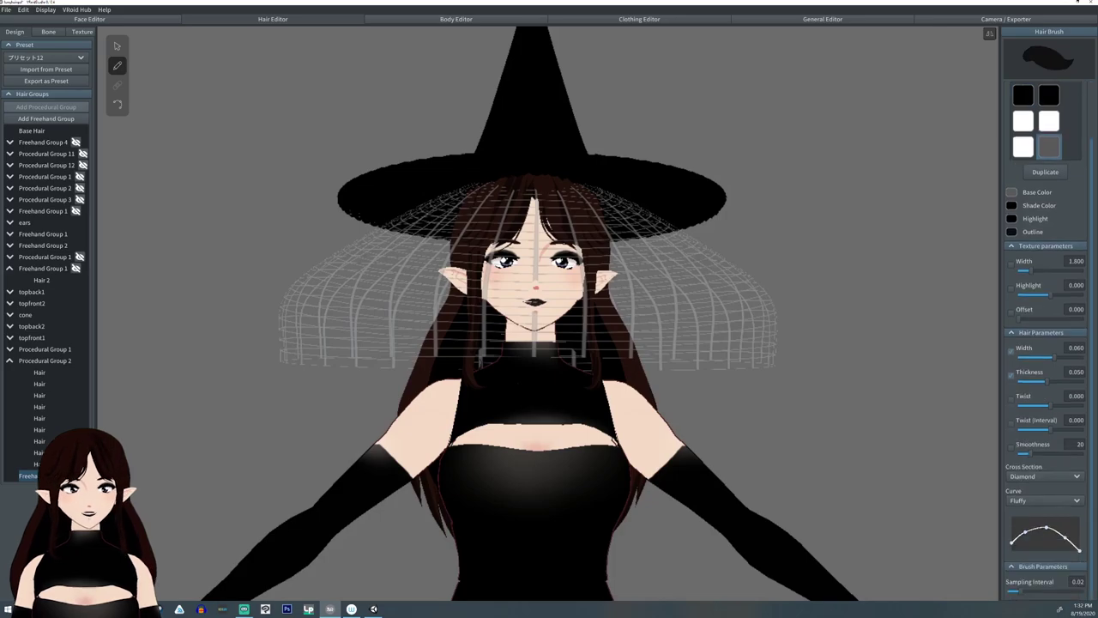
pyautogui.click(1045, 500)
pyautogui.click(1043, 523)
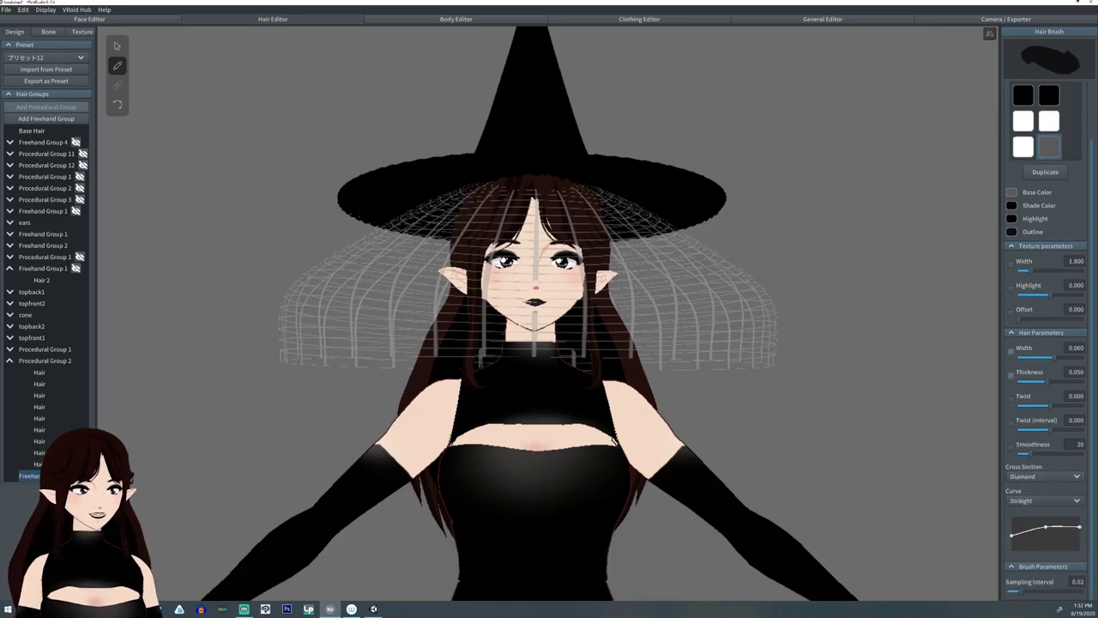
pyautogui.click(1045, 476)
pyautogui.click(1021, 518)
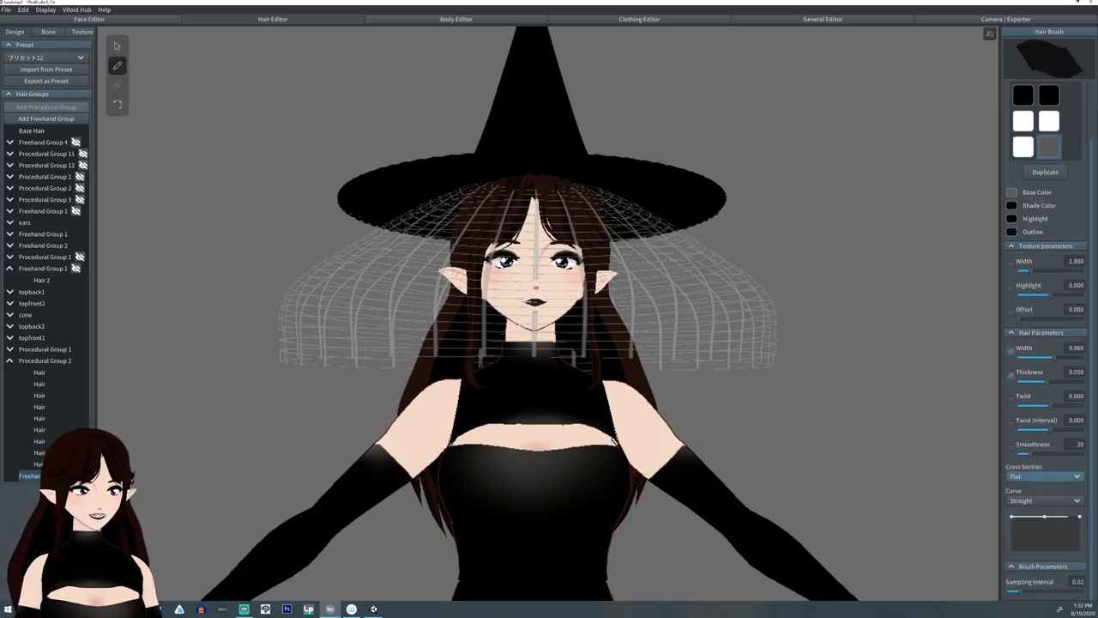
# Turn symmetry off and draw a short flat strand above the forehead and a wide one across both eyes.
pyautogui.click(990, 34)
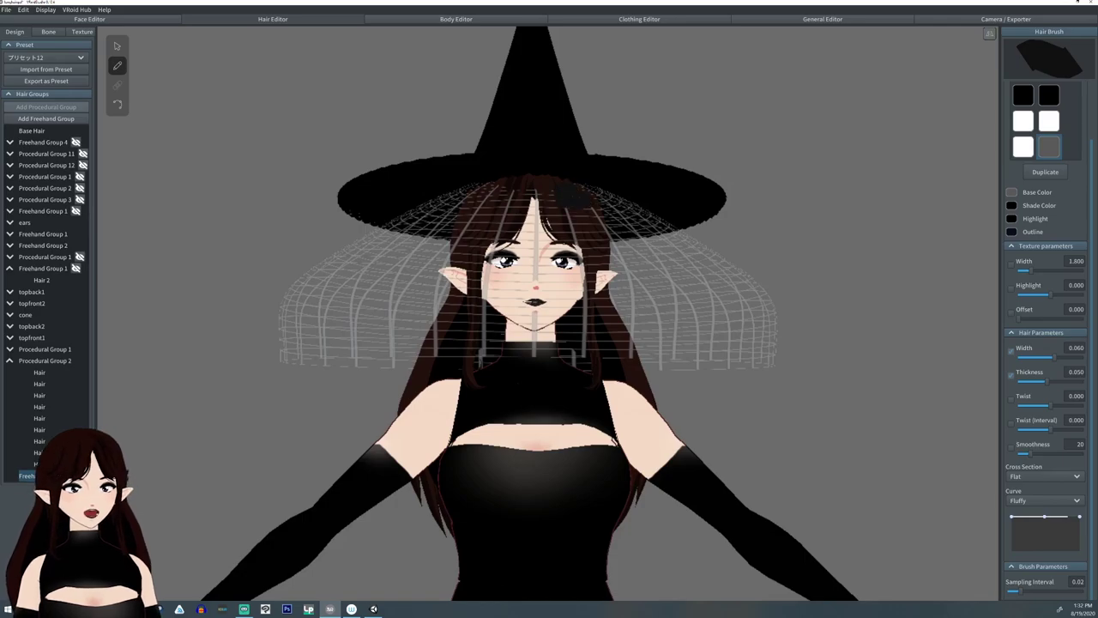
pyautogui.click(573, 196)
pyautogui.moveTo(481, 264); pyautogui.dragTo(597, 268)
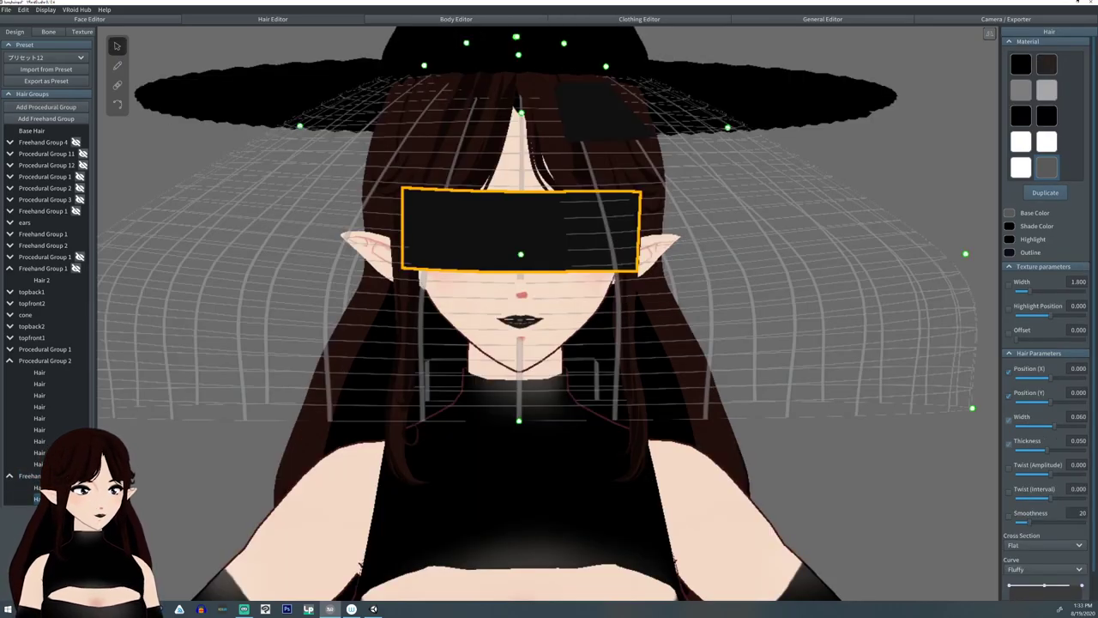
# Duplicate the grey material for the strand across the eyes and set the copy's base color to bright yellow.
pyautogui.click(1045, 192)
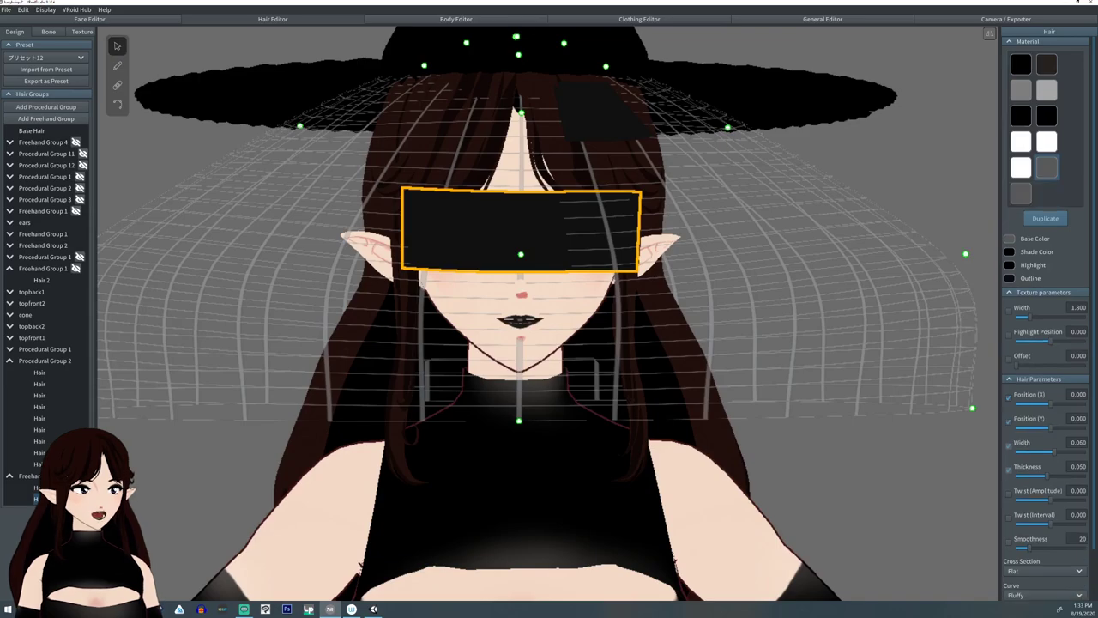
pyautogui.click(1021, 194)
pyautogui.click(1009, 239)
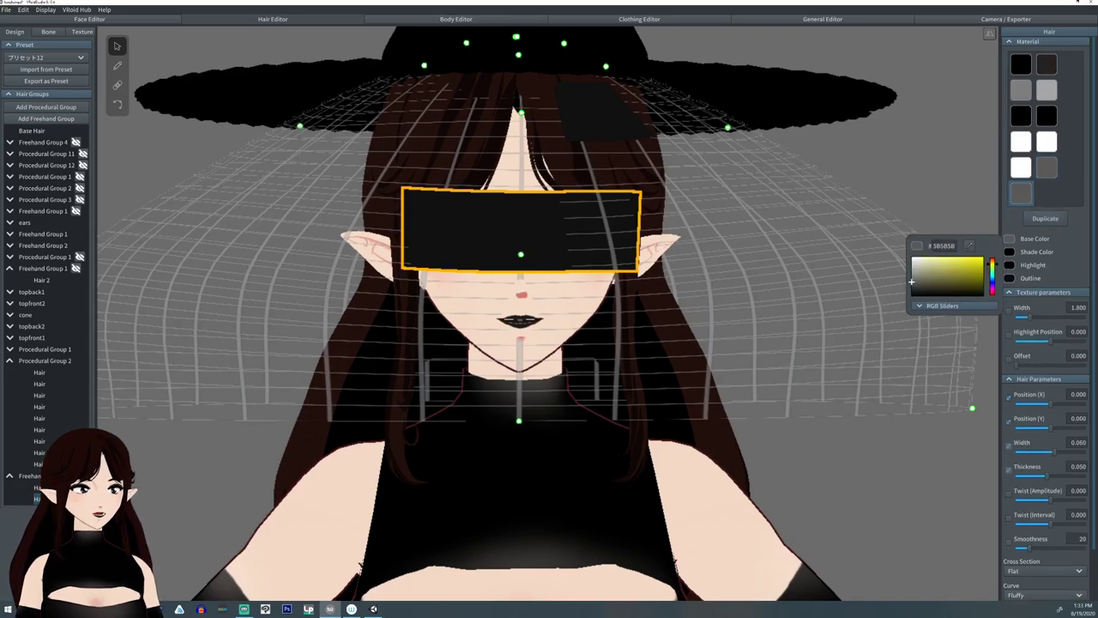
pyautogui.click(984, 257)
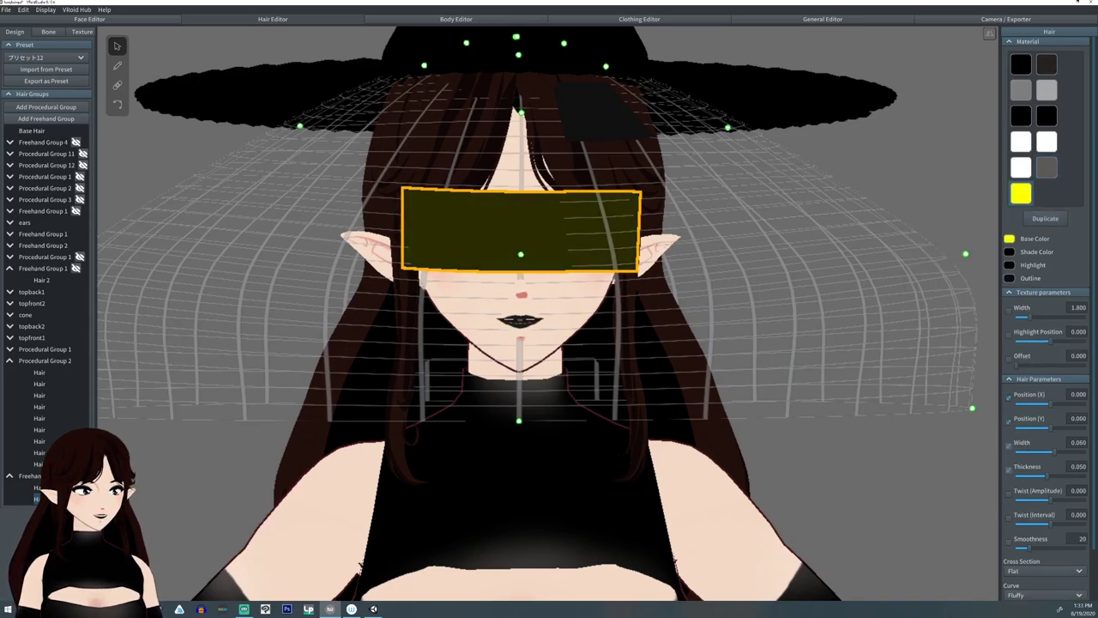
# Give the short strand above the forehead its own duplicate of the grey material with base color FF0000.
pyautogui.click(580, 66)
pyautogui.click(549, 64)
pyautogui.moveTo(553, 65); pyautogui.dragTo(369, 111, button='right')
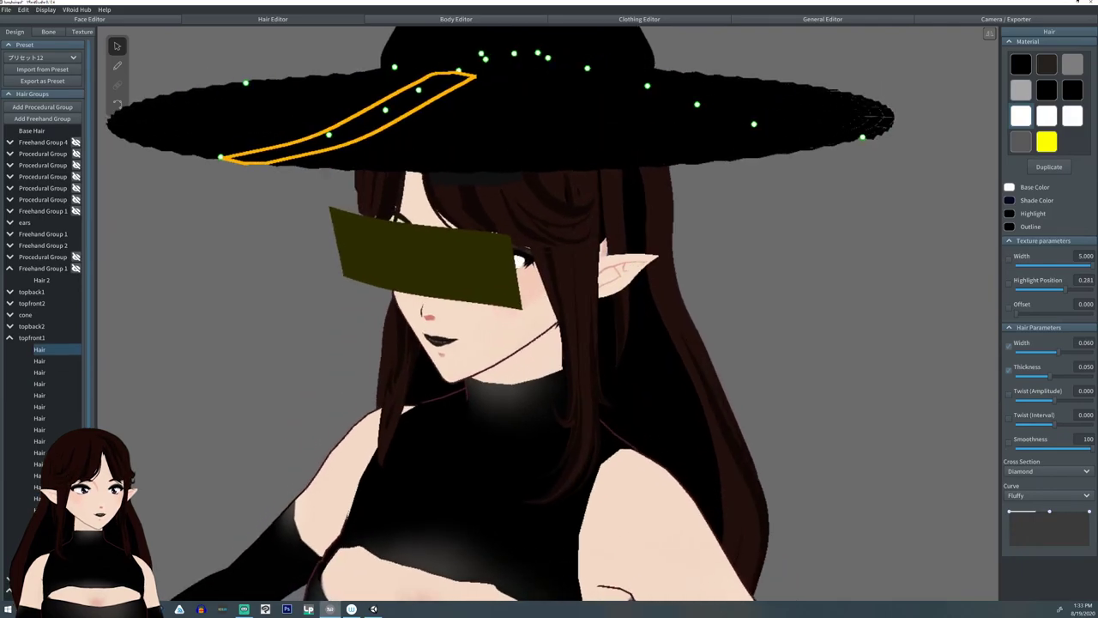
pyautogui.click(361, 113)
pyautogui.click(502, 125)
pyautogui.moveTo(502, 124); pyautogui.dragTo(496, 148, button='right')
pyautogui.click(477, 74)
pyautogui.click(1045, 218)
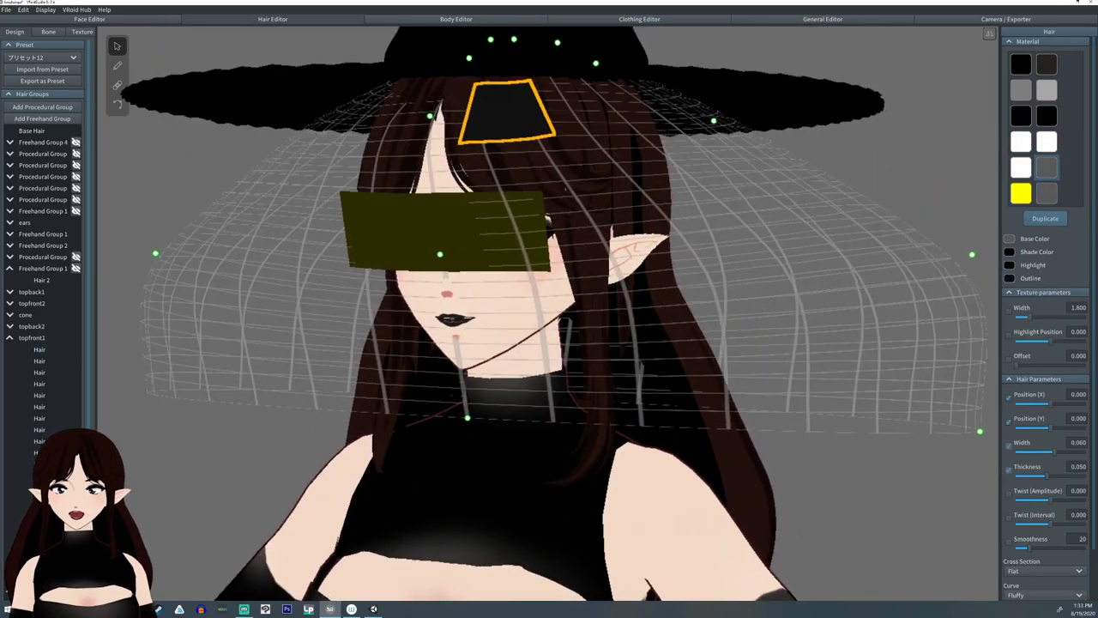
pyautogui.click(1009, 238)
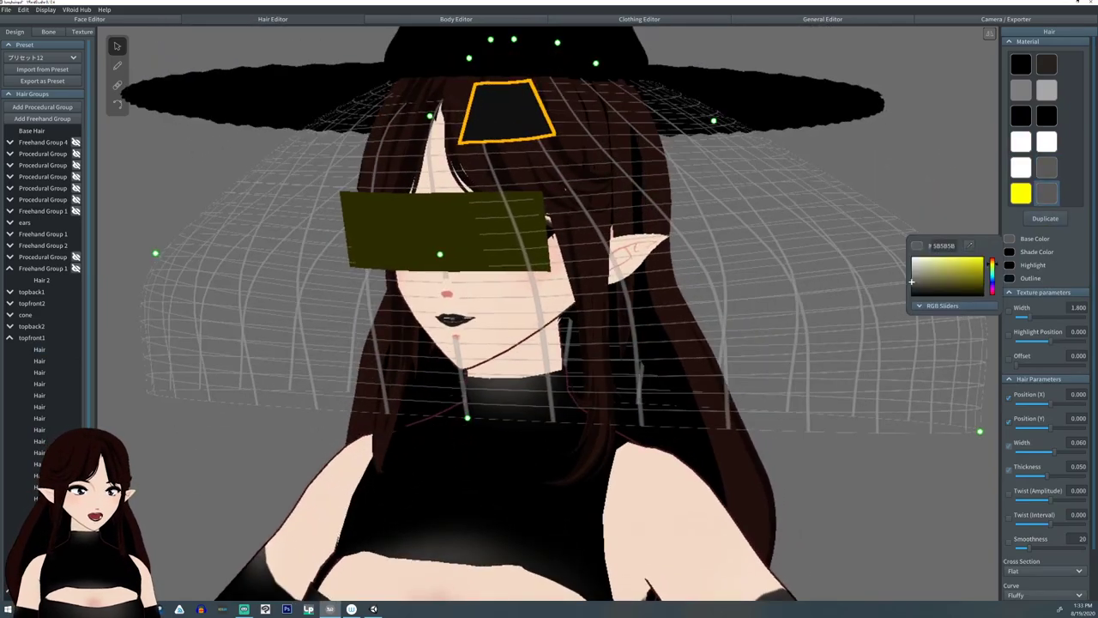
pyautogui.moveTo(993, 264); pyautogui.dragTo(992, 257)
pyautogui.click(983, 257)
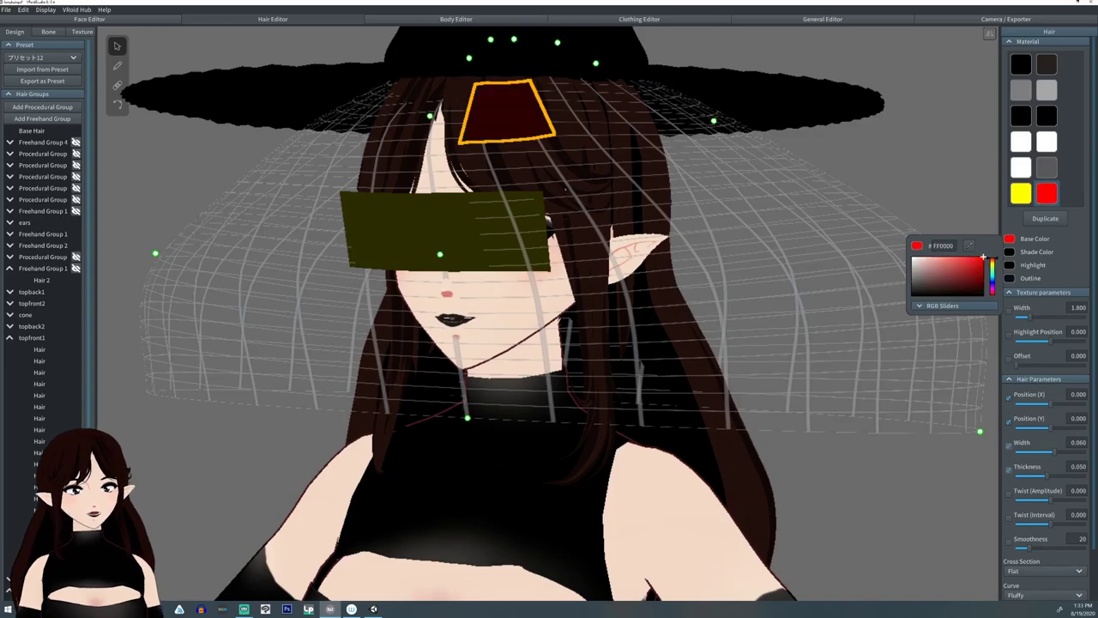
pyautogui.click(1009, 251)
pyautogui.moveTo(565, 189); pyautogui.dragTo(624, 191, button='right')
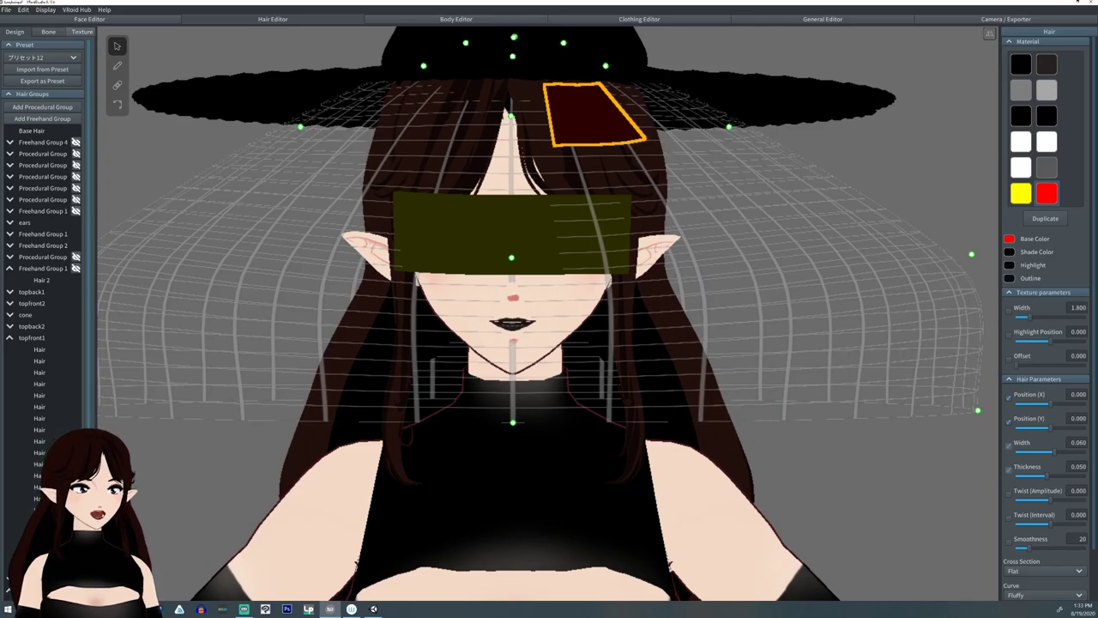
# In the texture settings, set the yellow hair material's base color and shade color to white FFFFFF.
pyautogui.click(81, 32)
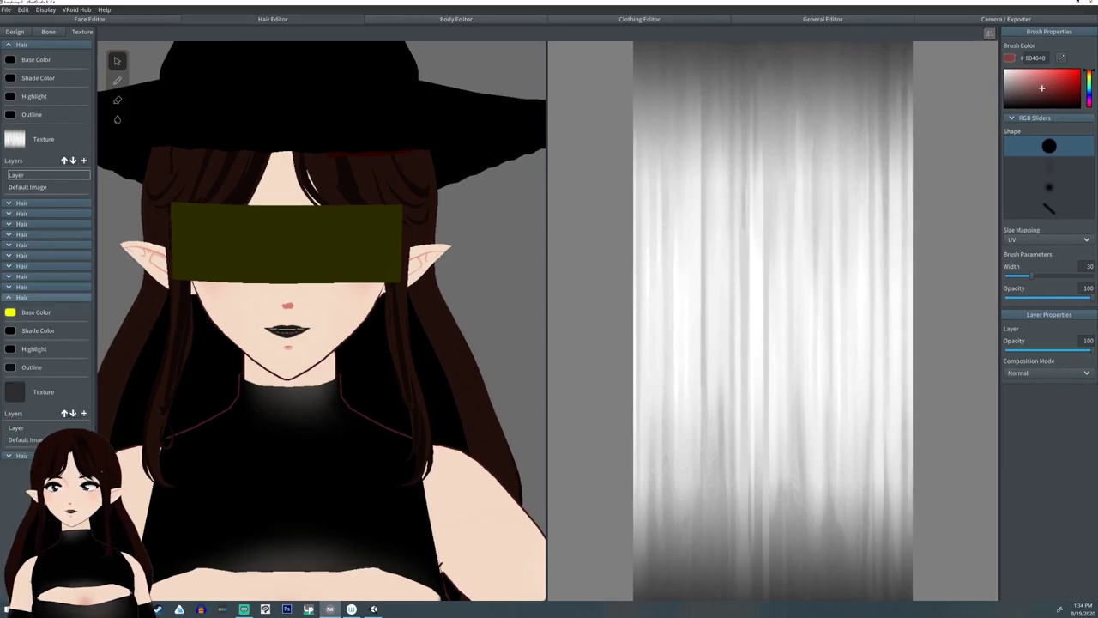
pyautogui.click(10, 312)
pyautogui.click(21, 258)
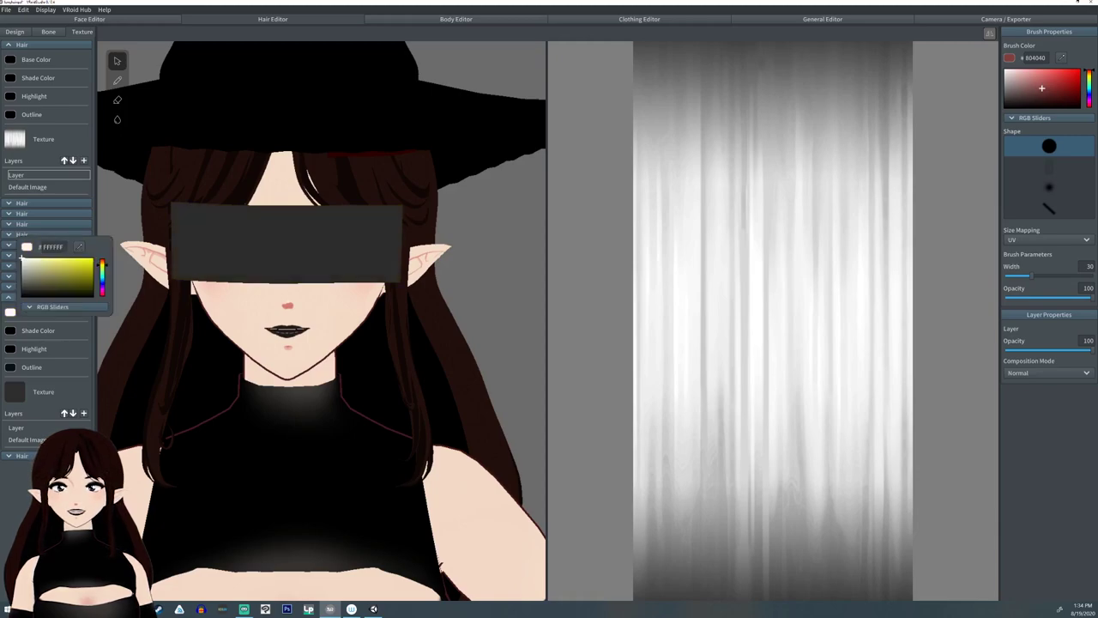
pyautogui.click(10, 330)
pyautogui.moveTo(42, 302); pyautogui.dragTo(21, 277)
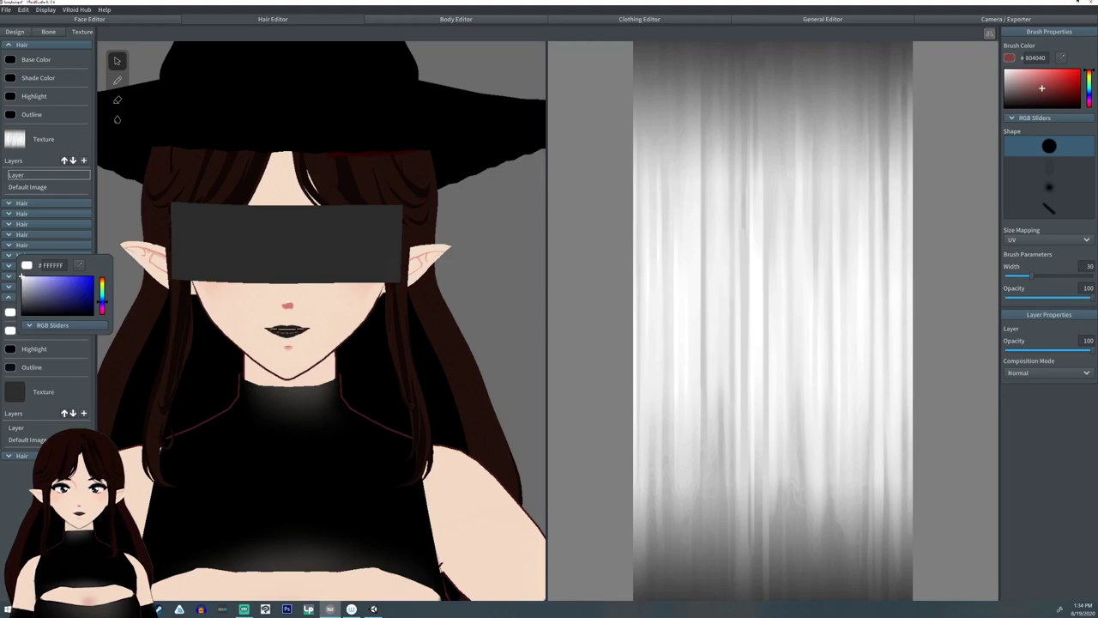
# Erase the whole default image of the eye strand's texture with a large eraser so it is fully transparent.
pyautogui.click(29, 439)
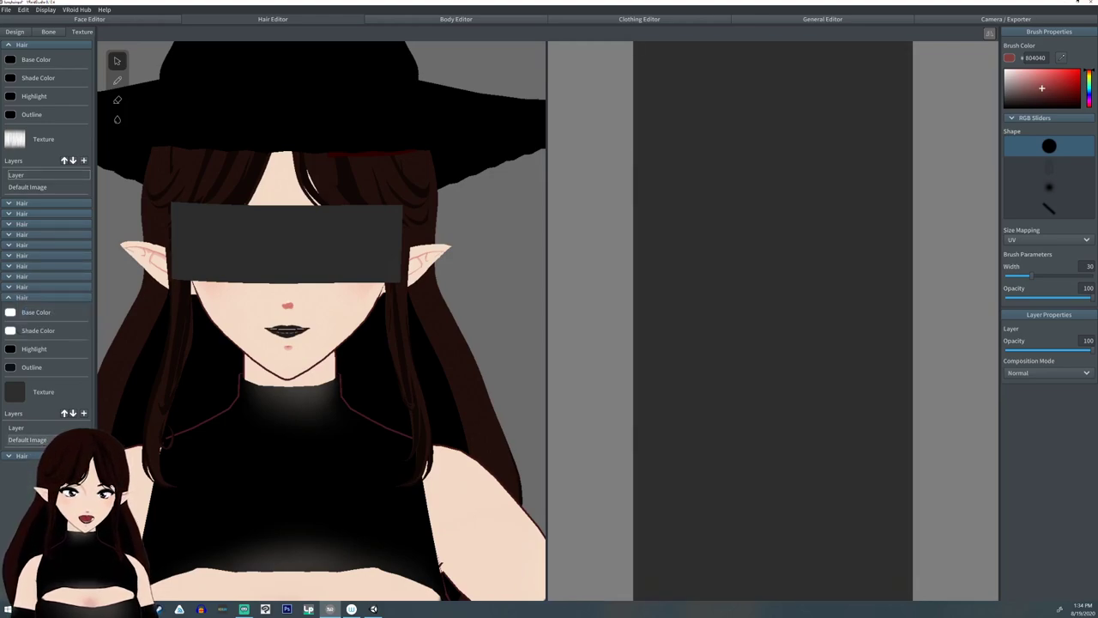
pyautogui.click(118, 80)
pyautogui.moveTo(1031, 276); pyautogui.dragTo(1087, 276)
pyautogui.moveTo(916, 289)
pyautogui.mouseDown()
pyautogui.moveTo(603, 309)
pyautogui.moveTo(810, 584)
pyautogui.moveTo(864, 277)
pyautogui.mouseUp()
pyautogui.click(117, 99)
pyautogui.moveTo(700, 51); pyautogui.dragTo(711, 515)
pyautogui.scroll(-2, 711, 515)
pyautogui.moveTo(1087, 275); pyautogui.dragTo(1038, 275)
pyautogui.moveTo(659, 398)
pyautogui.mouseDown()
pyautogui.moveTo(689, 553)
pyautogui.moveTo(657, 429)
pyautogui.moveTo(655, 455)
pyautogui.moveTo(664, 240)
pyautogui.moveTo(649, 110)
pyautogui.moveTo(680, 566)
pyautogui.mouseUp()
# Paint two short vertical strokes in white FFFFFF along one side of the transparent texture, one near each end.
pyautogui.click(117, 80)
pyautogui.moveTo(1041, 88); pyautogui.dragTo(1004, 68)
pyautogui.moveTo(676, 126); pyautogui.dragTo(676, 202)
pyautogui.moveTo(676, 468); pyautogui.dragTo(677, 546)
# Trim the inner edges of both white strokes with the eraser at width 30 to make them narrower.
pyautogui.click(118, 100)
pyautogui.moveTo(1038, 275); pyautogui.dragTo(1031, 275)
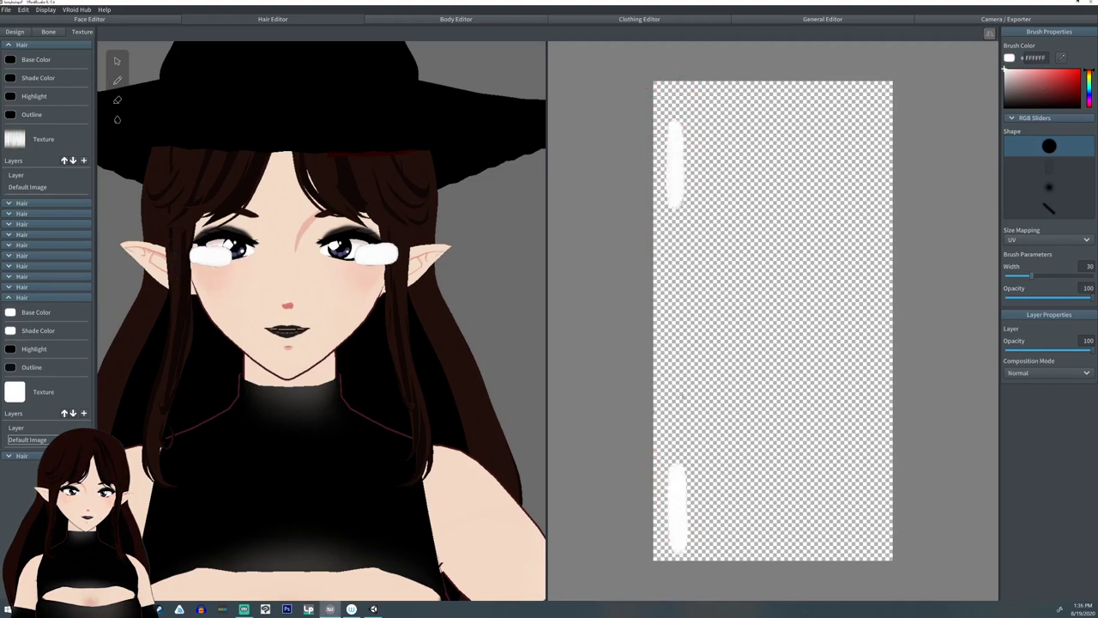
pyautogui.moveTo(691, 129); pyautogui.dragTo(686, 211)
pyautogui.moveTo(691, 480); pyautogui.dragTo(689, 539)
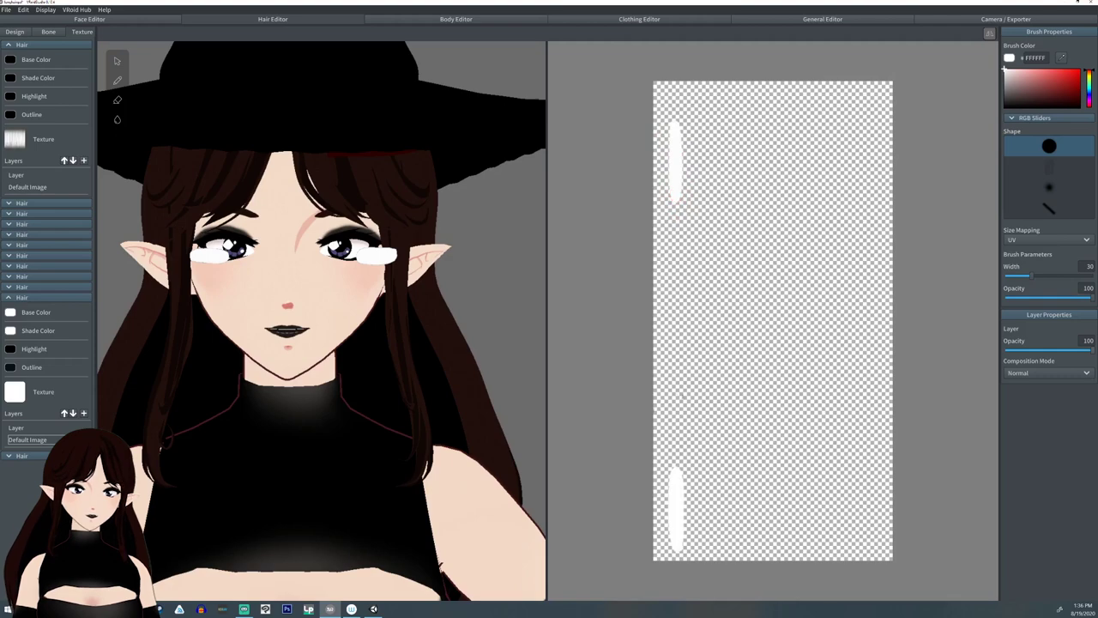
pyautogui.moveTo(1089, 350)
pyautogui.mouseDown()
pyautogui.moveTo(1048, 350)
pyautogui.moveTo(1088, 350)
pyautogui.mouseUp()
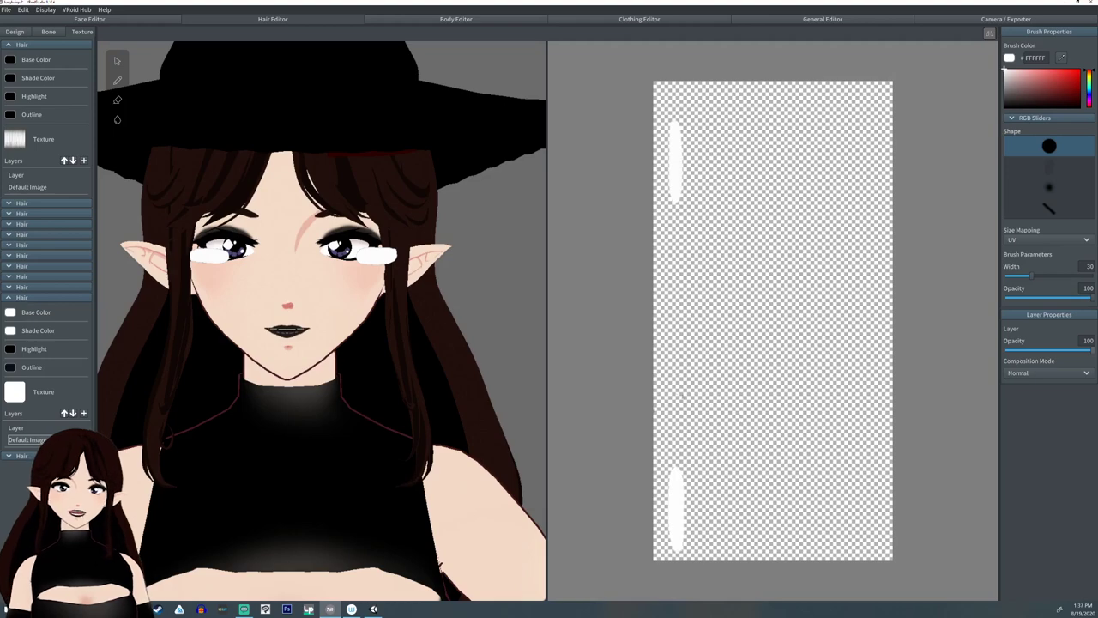
# Import the PNG with the red anger marks as the default image of the red hair material.
pyautogui.scroll(-1, 43, 223)
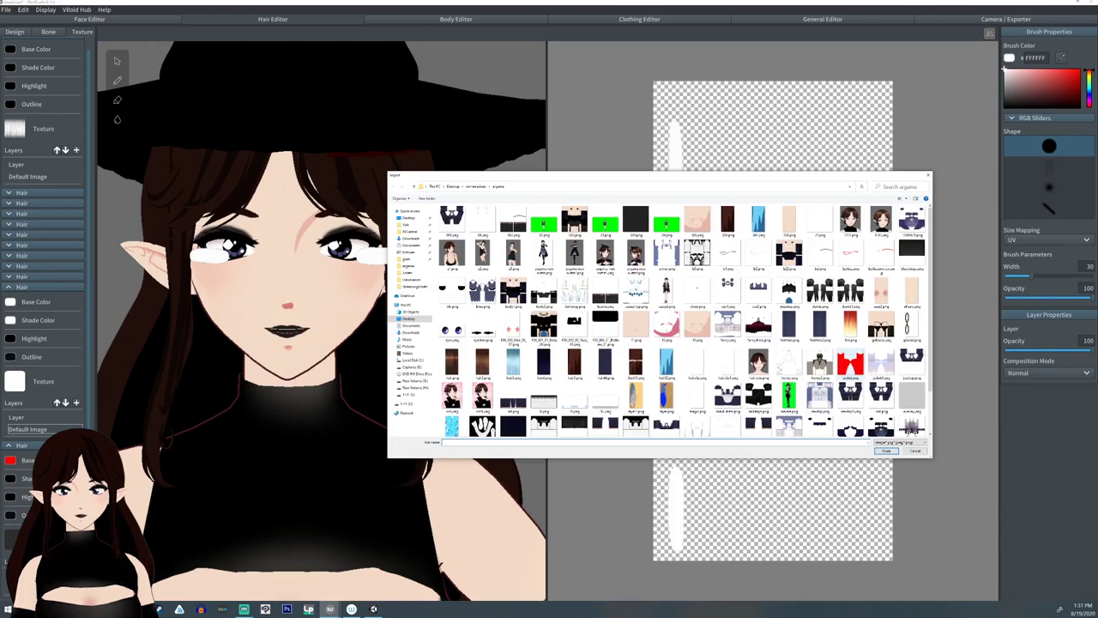
pyautogui.click(513, 328)
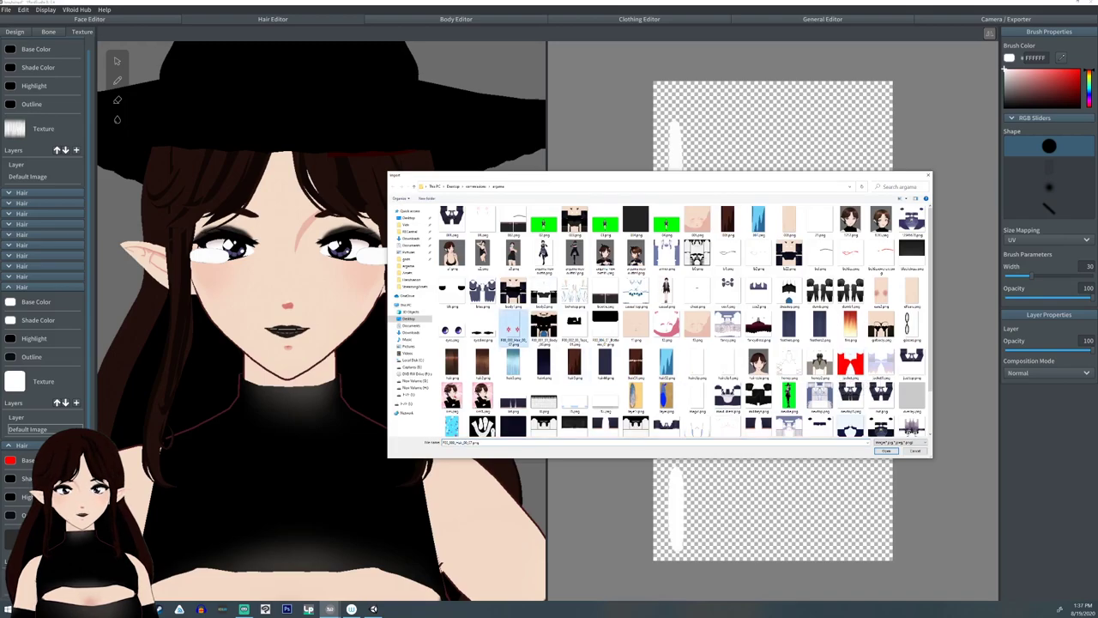
pyautogui.doubleClick(513, 328)
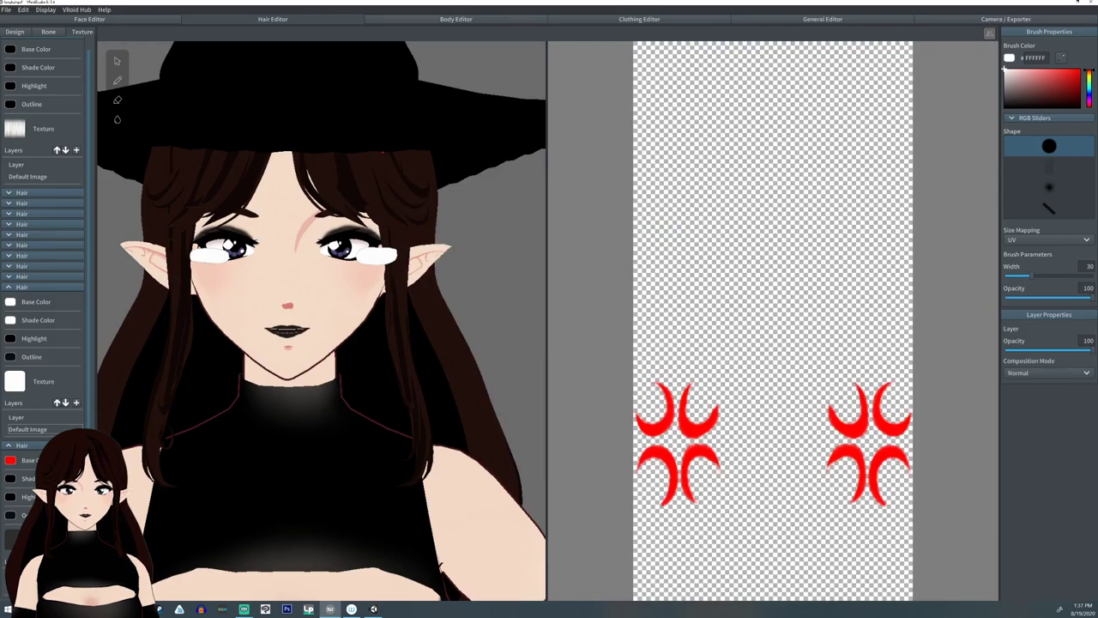
# Set the base color and shade color of the anger-mark material to white FFFFFF.
pyautogui.click(11, 460)
pyautogui.click(22, 405)
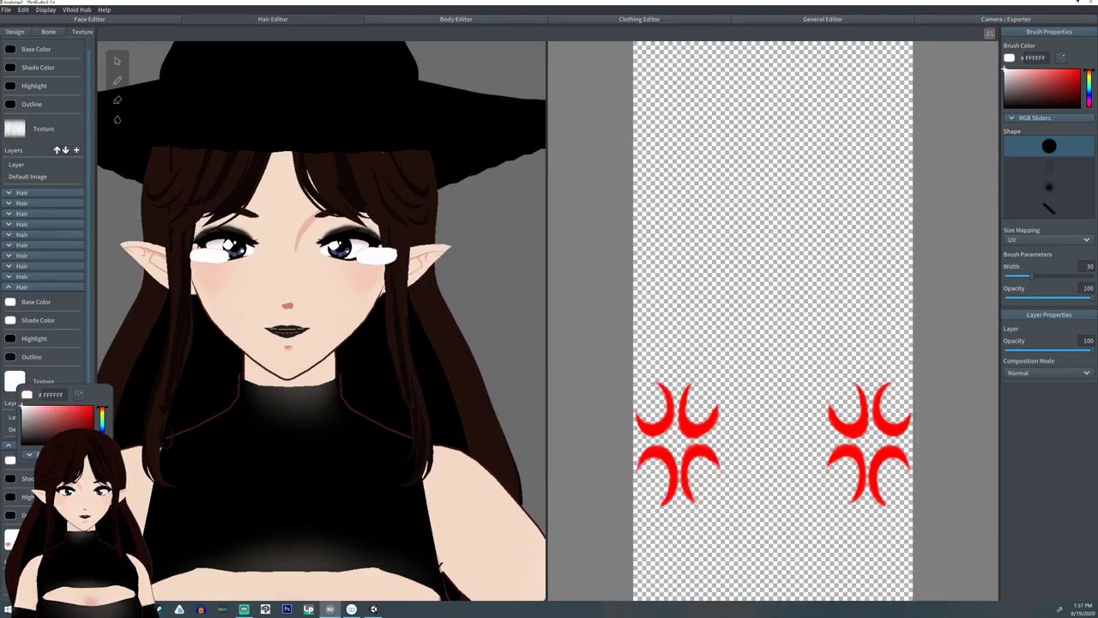
pyautogui.click(11, 478)
pyautogui.click(10, 477)
pyautogui.click(21, 423)
pyautogui.click(10, 478)
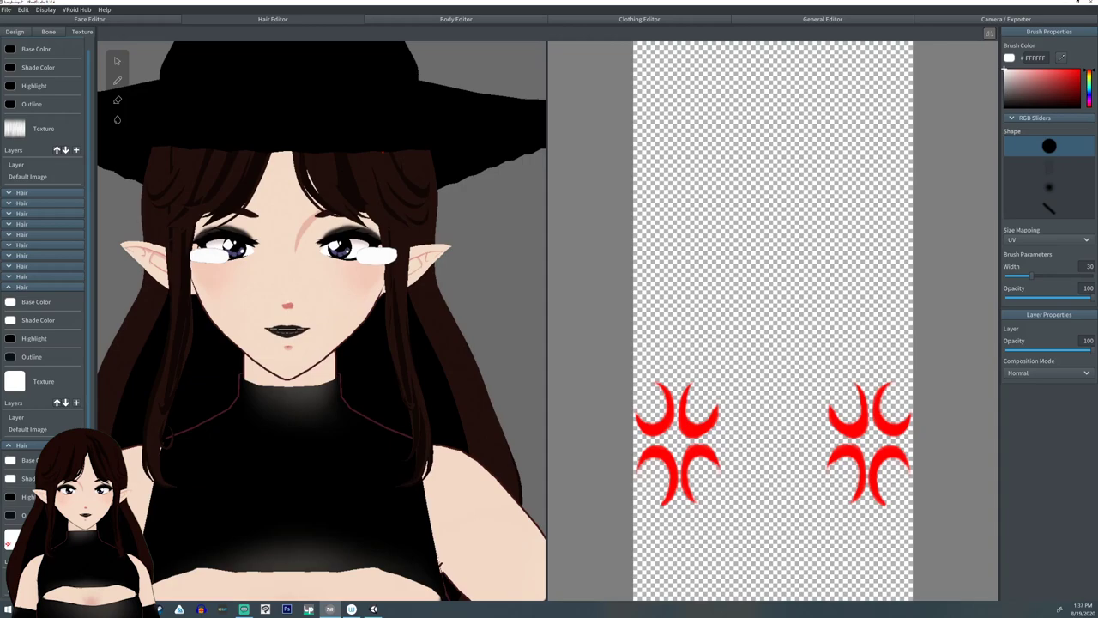
# Select Hair 3 in the last freehand group and move its control points so the anger-mark strand runs level across the forehead.
pyautogui.click(15, 32)
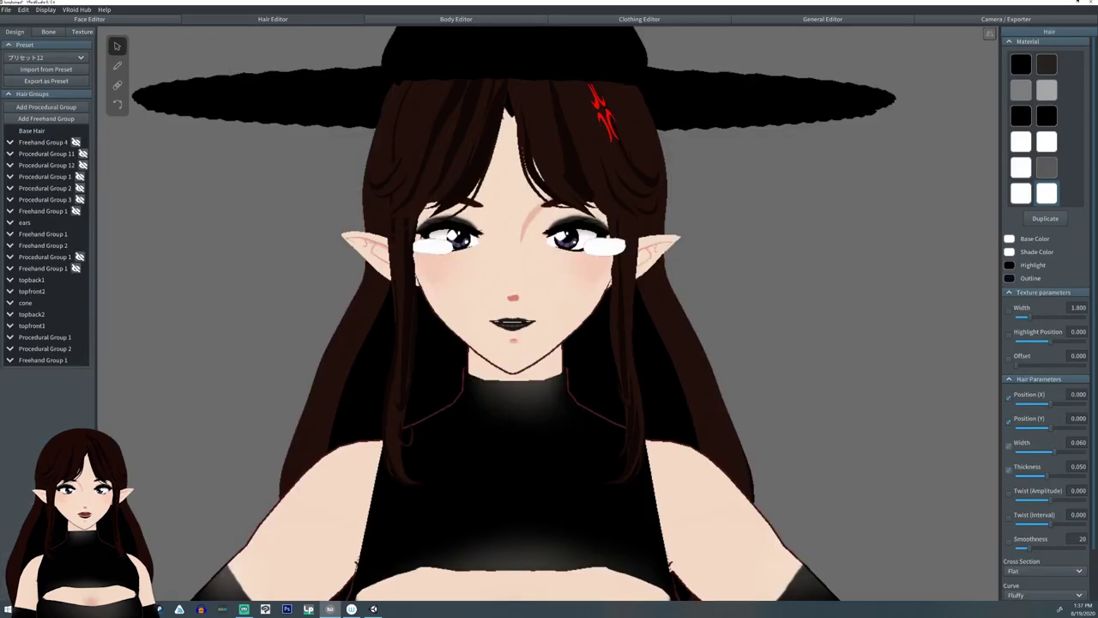
pyautogui.click(75, 360)
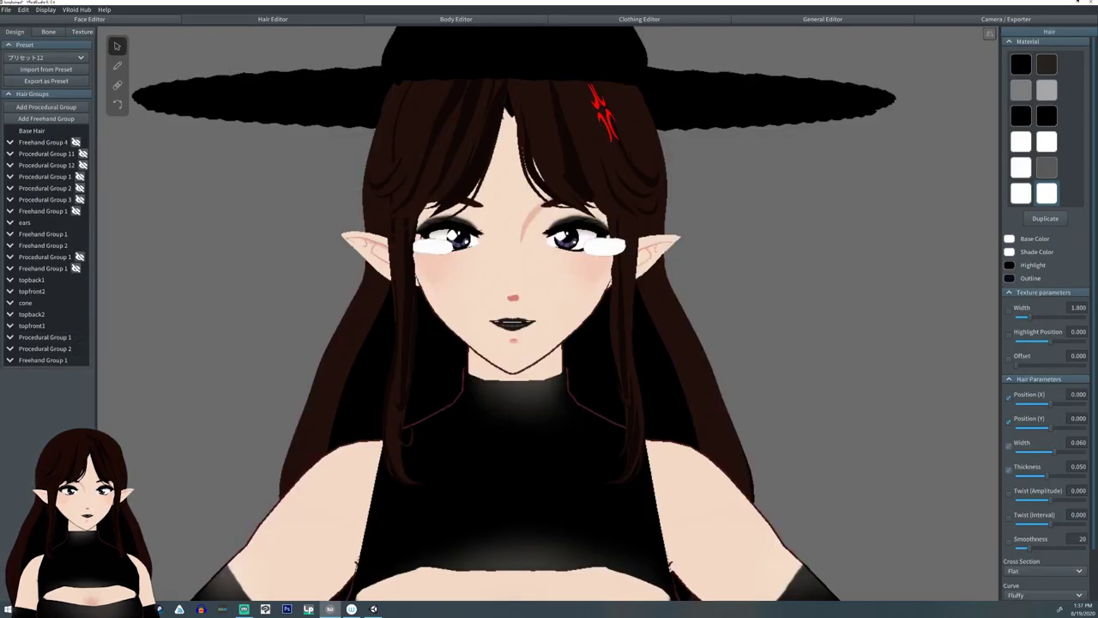
pyautogui.moveTo(575, 77); pyautogui.dragTo(550, 140, button='middle')
pyautogui.click(566, 134)
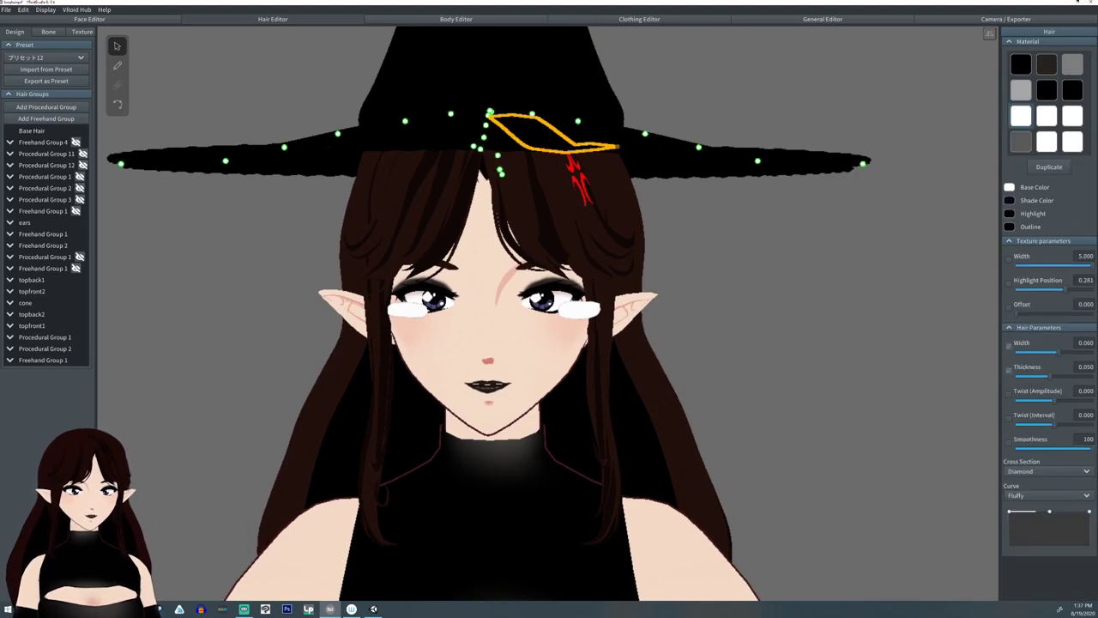
pyautogui.click(10, 360)
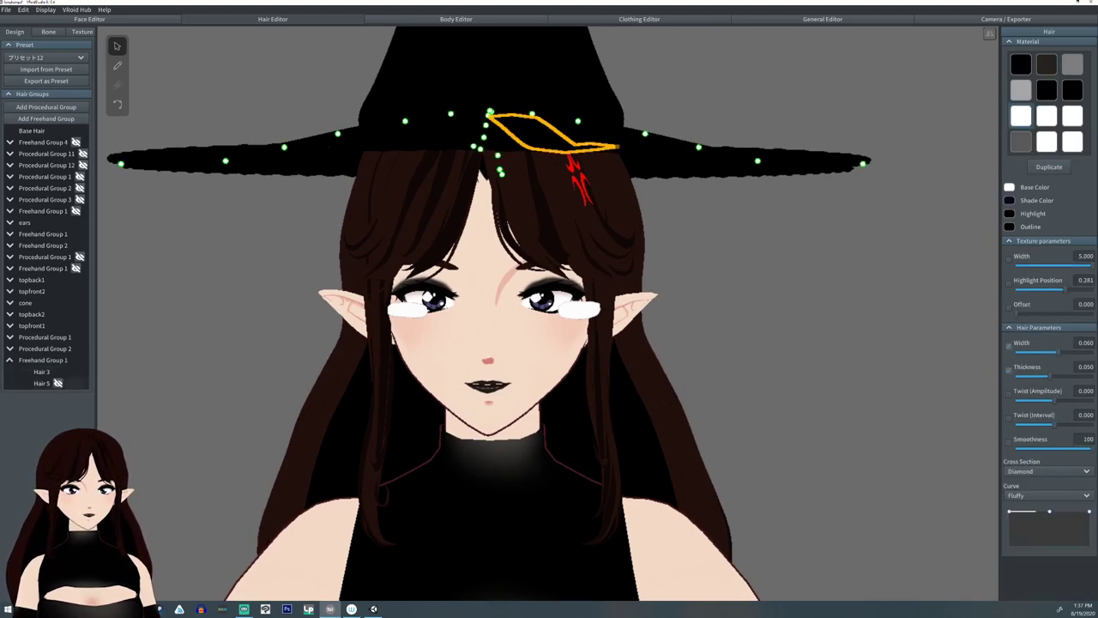
pyautogui.click(41, 371)
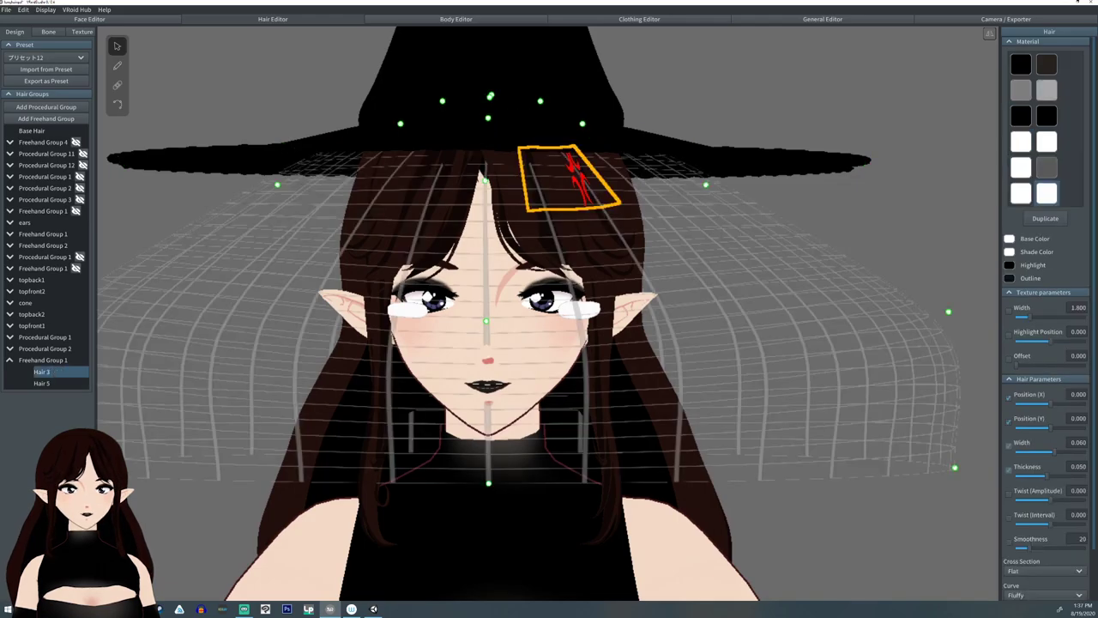
pyautogui.click(118, 104)
pyautogui.moveTo(524, 178); pyautogui.dragTo(495, 224)
pyautogui.moveTo(558, 179); pyautogui.dragTo(551, 216)
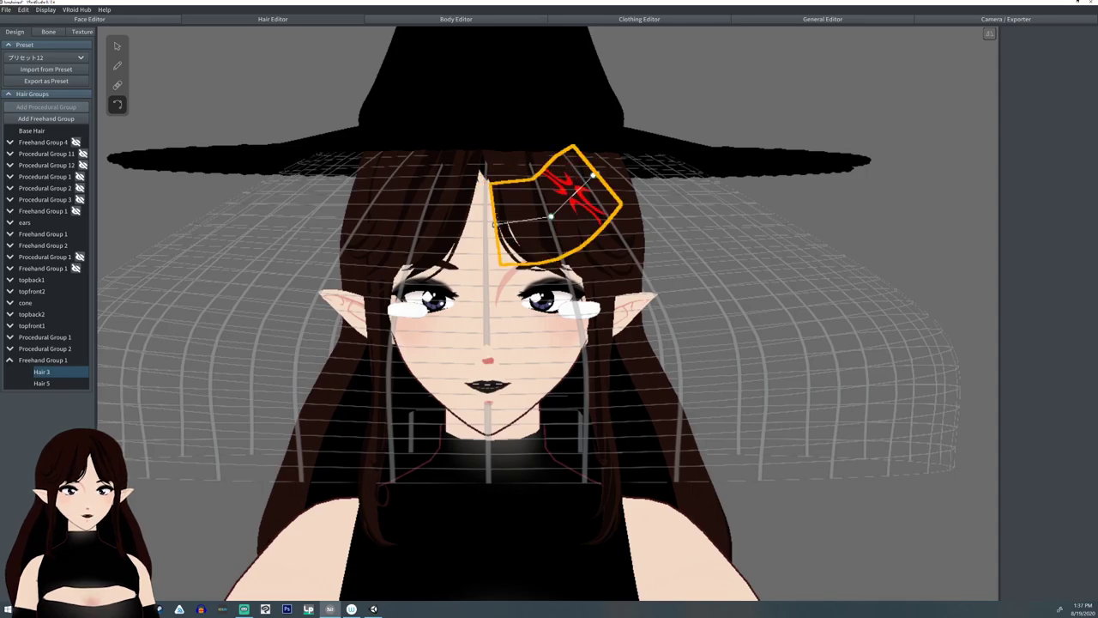
pyautogui.moveTo(592, 175); pyautogui.dragTo(631, 224)
pyautogui.moveTo(496, 224); pyautogui.dragTo(475, 224)
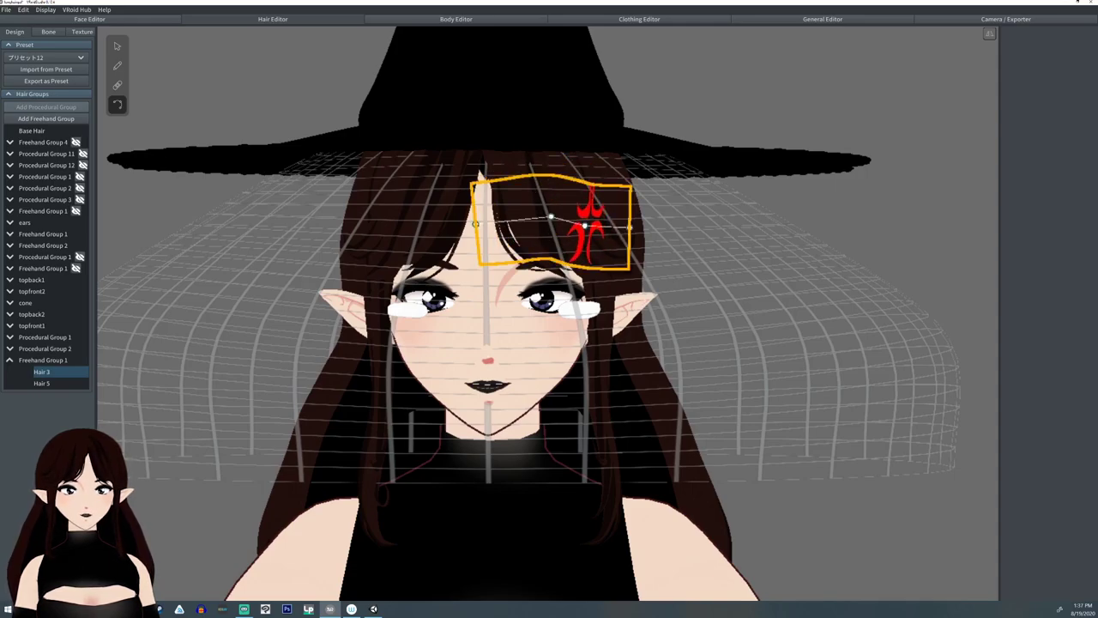
# Narrow the anger-mark strand to width 0.026 and shift it to Position X -0.021 and Position Y 0.008.
pyautogui.click(118, 46)
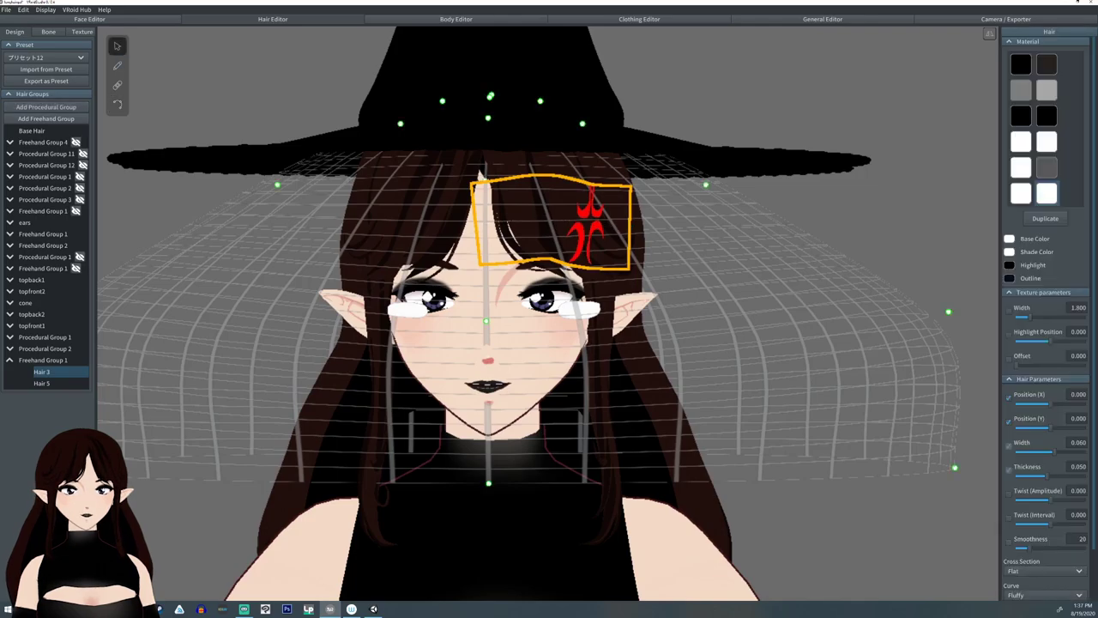
pyautogui.moveTo(1054, 452); pyautogui.dragTo(1028, 452)
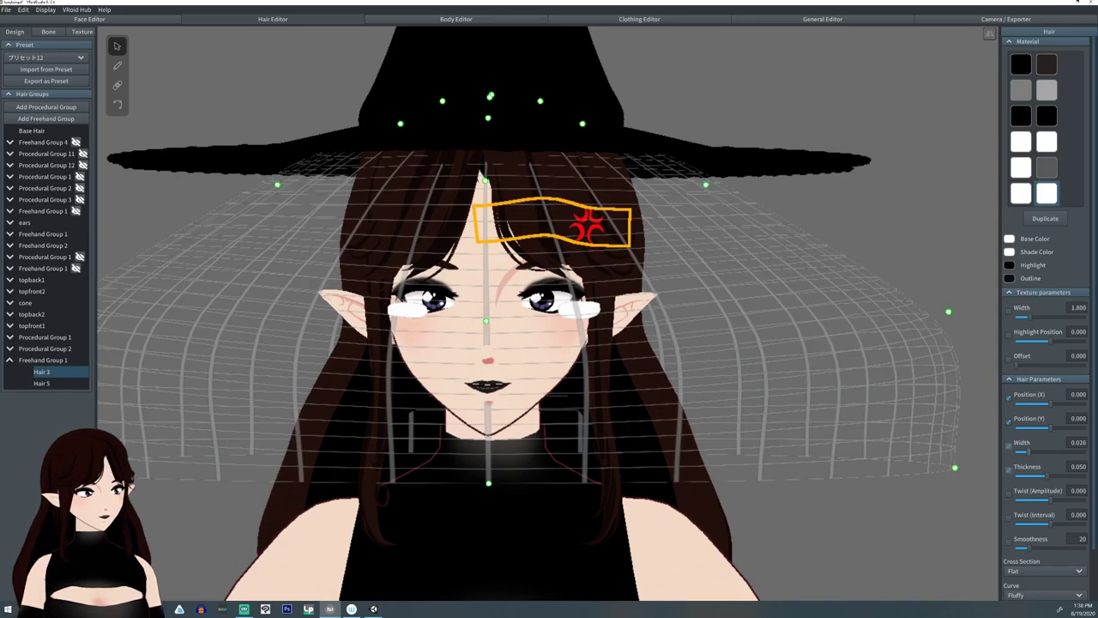
pyautogui.moveTo(1046, 402); pyautogui.dragTo(1046, 427)
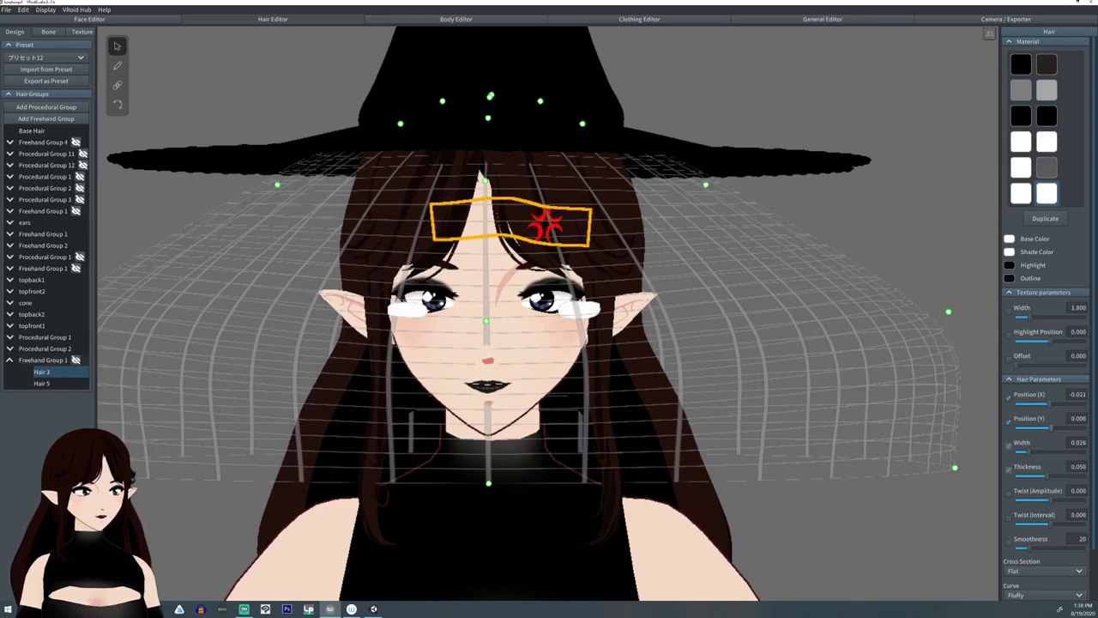
# Toggle the visibility of Hair 3 and Hair 5 off and on to check each effect, and collapse their freehand group.
pyautogui.click(59, 371)
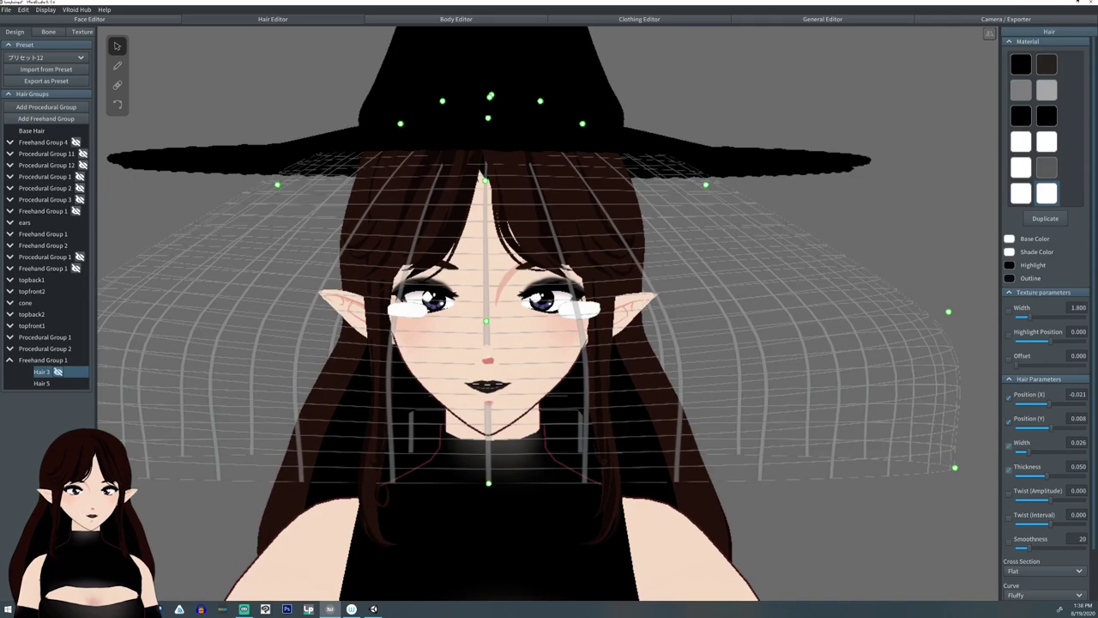
pyautogui.click(59, 371)
pyautogui.click(58, 382)
pyautogui.click(57, 383)
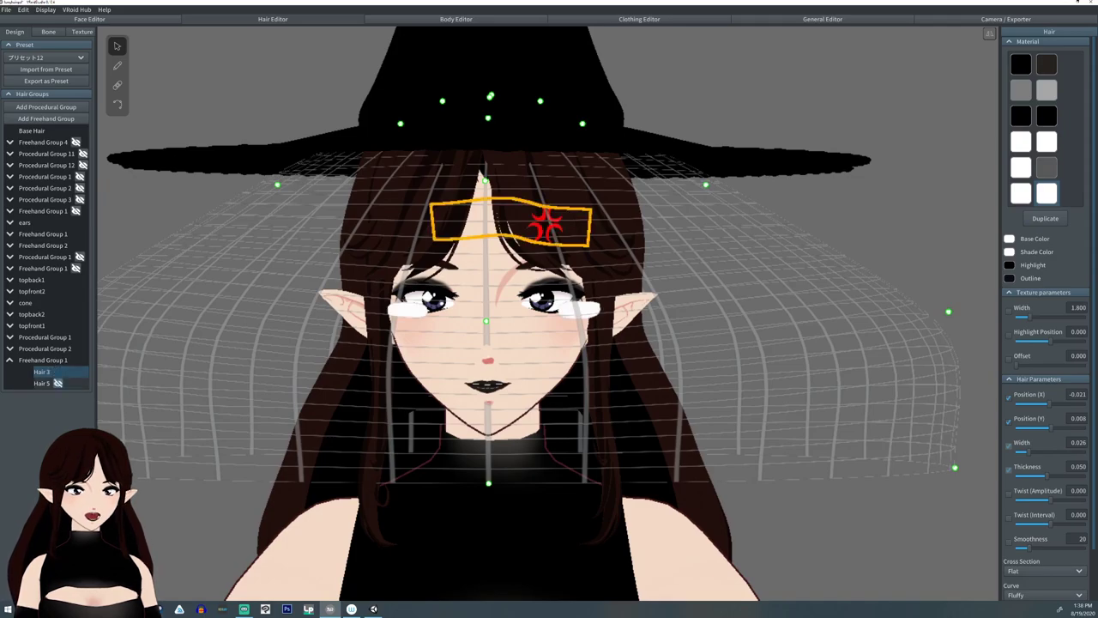
pyautogui.click(43, 371)
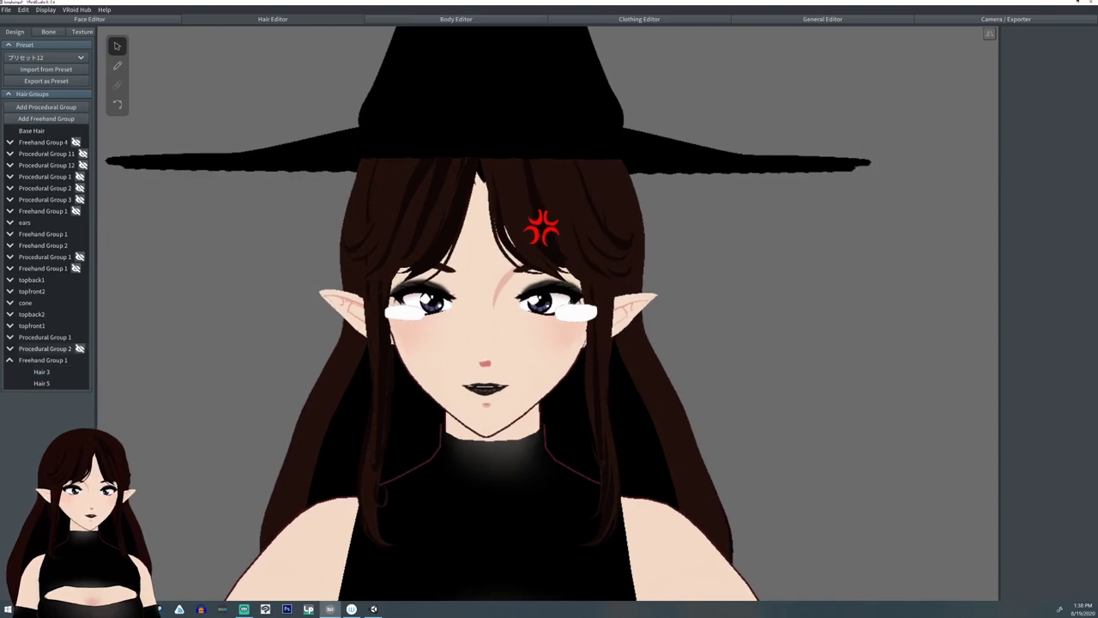
pyautogui.click(9, 359)
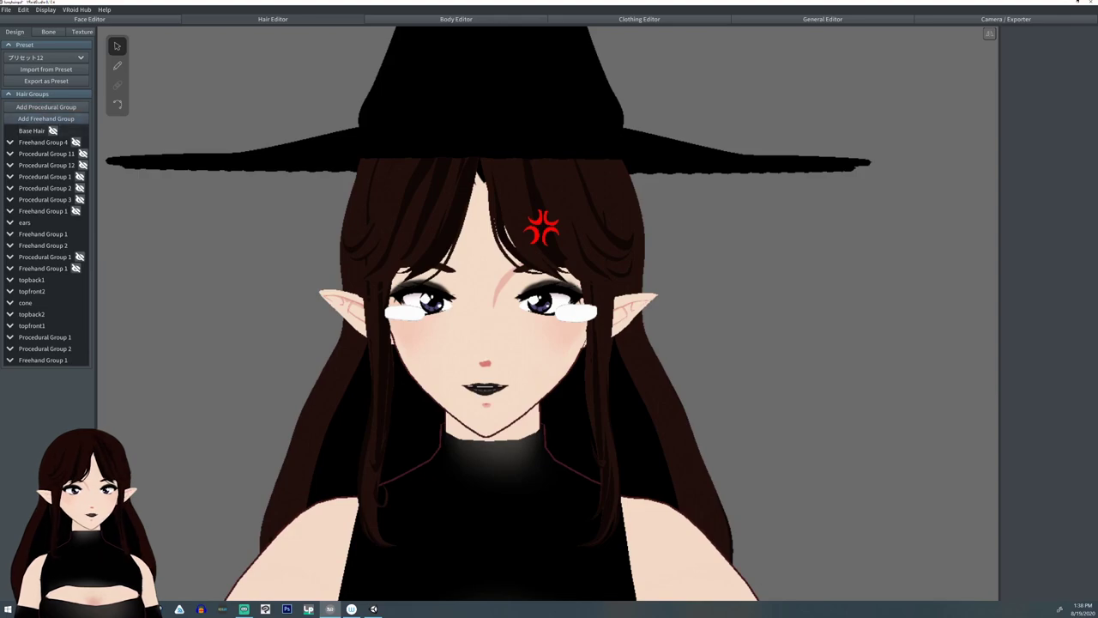
# Add a second new freehand hair group to the character.
pyautogui.scroll(-3, 548, 313)
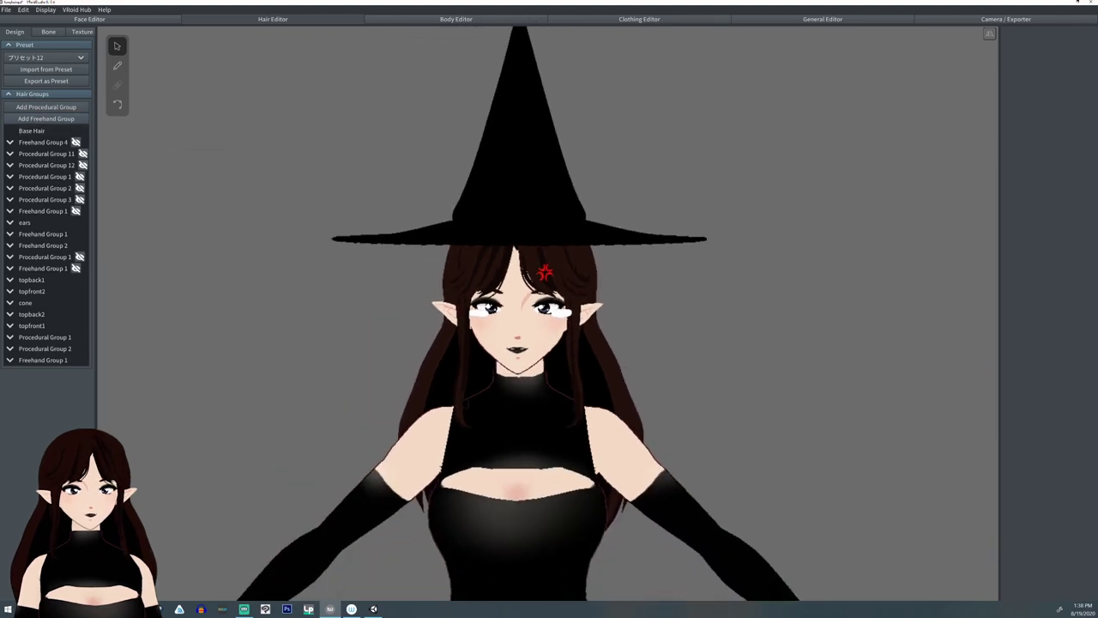
pyautogui.click(420, 390)
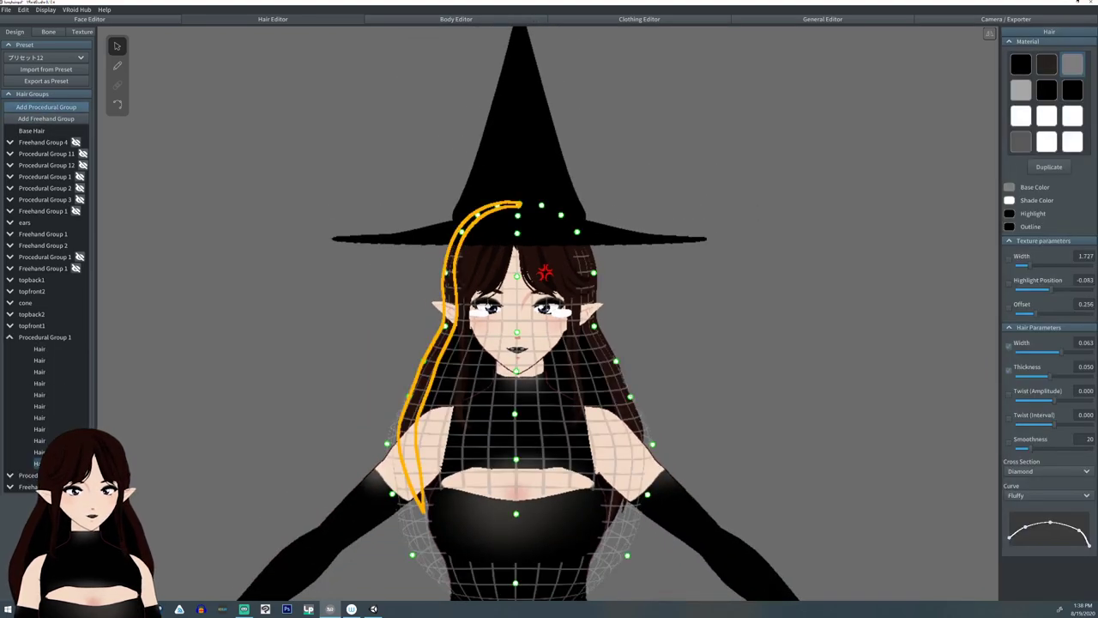
pyautogui.click(45, 119)
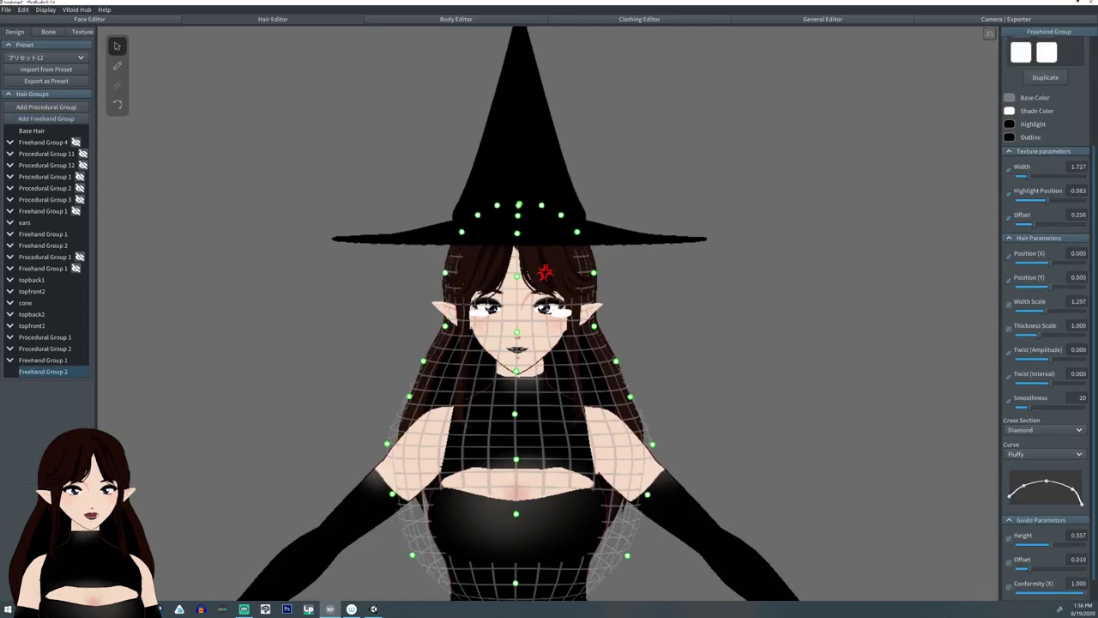
pyautogui.scroll(-2, 547, 311)
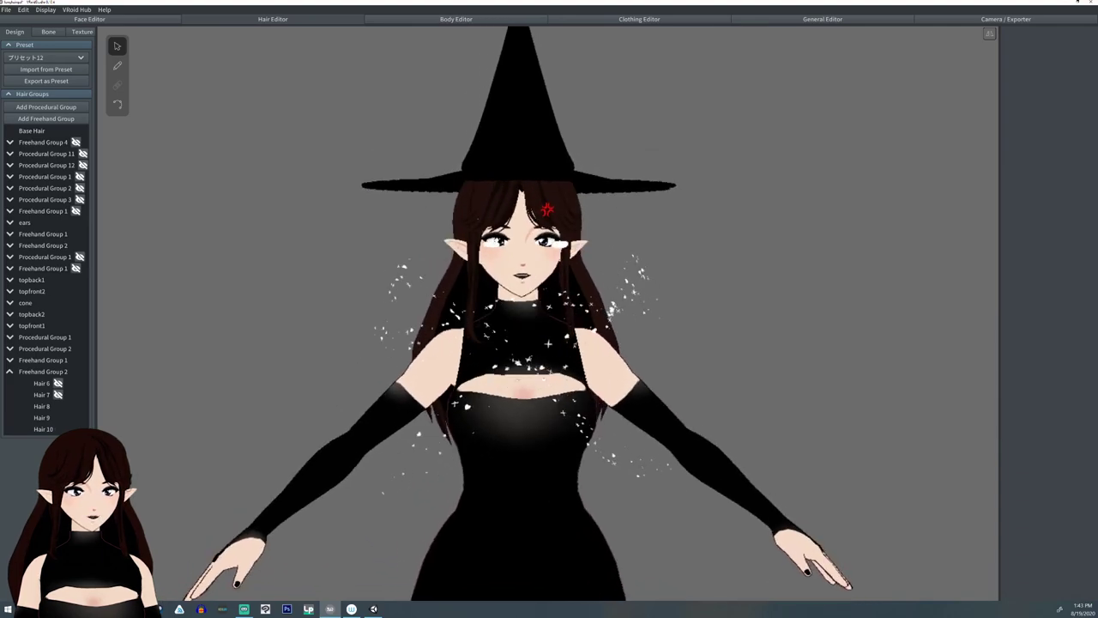
# Open the exporter, switch to Unity and import magicargama.vrm from the argama folder, saving it as magicargama.prefab in Assets.
pyautogui.click(1005, 18)
pyautogui.click(372, 609)
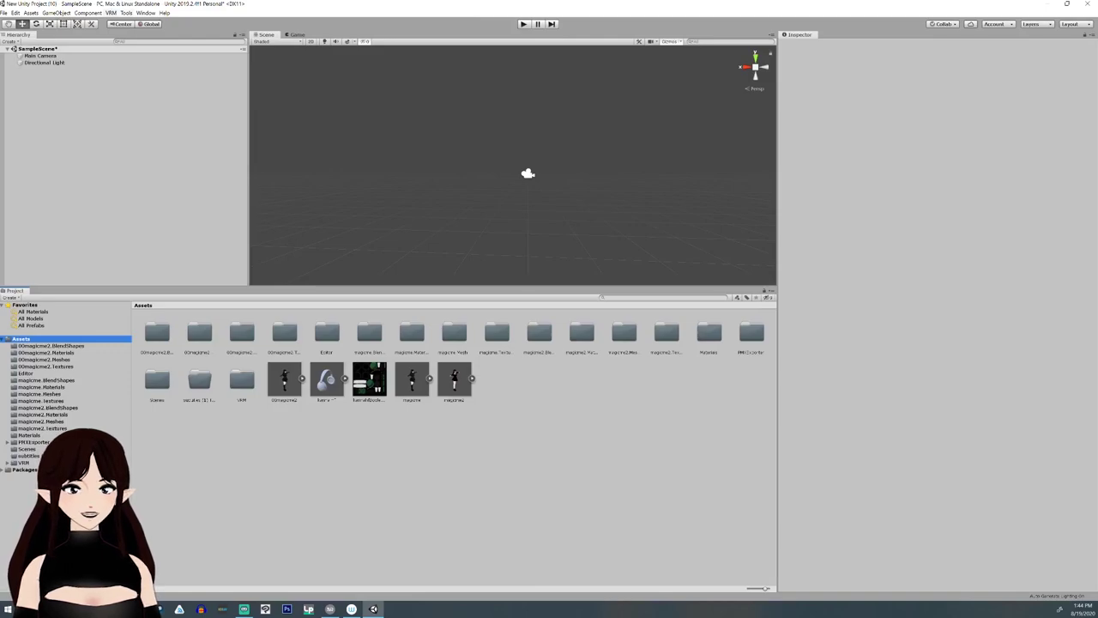
pyautogui.click(111, 13)
pyautogui.moveTo(134, 32)
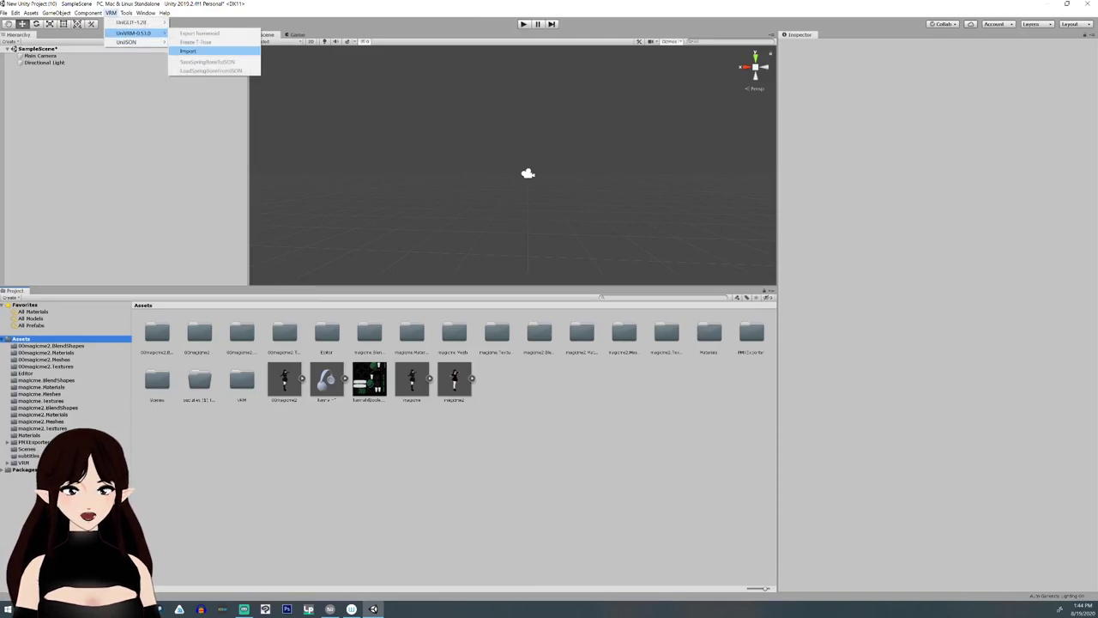
pyautogui.click(187, 51)
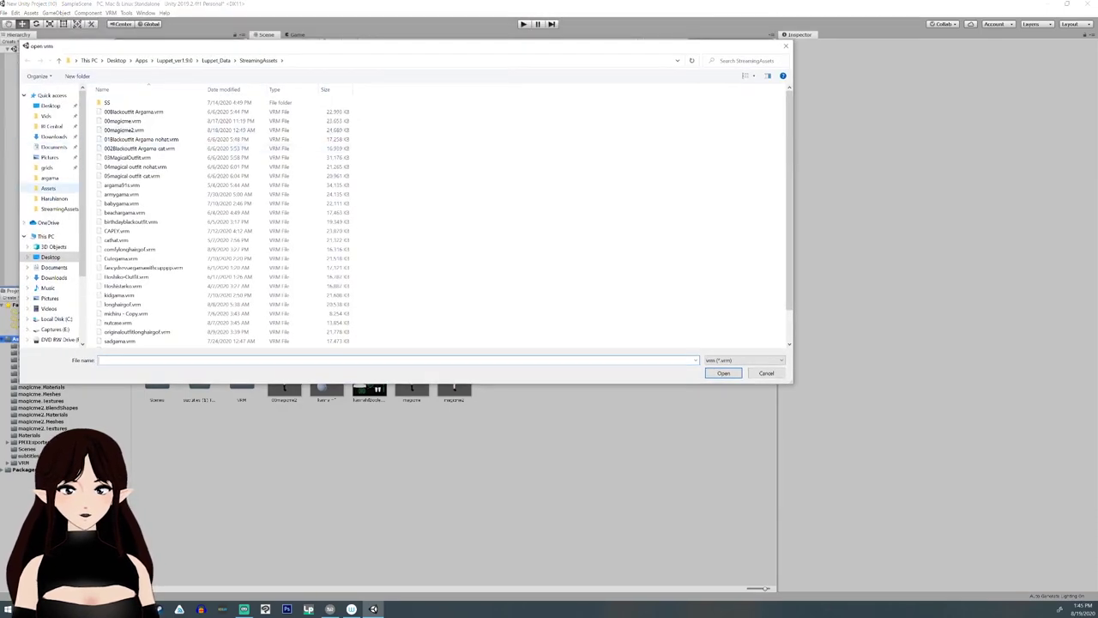
pyautogui.click(50, 177)
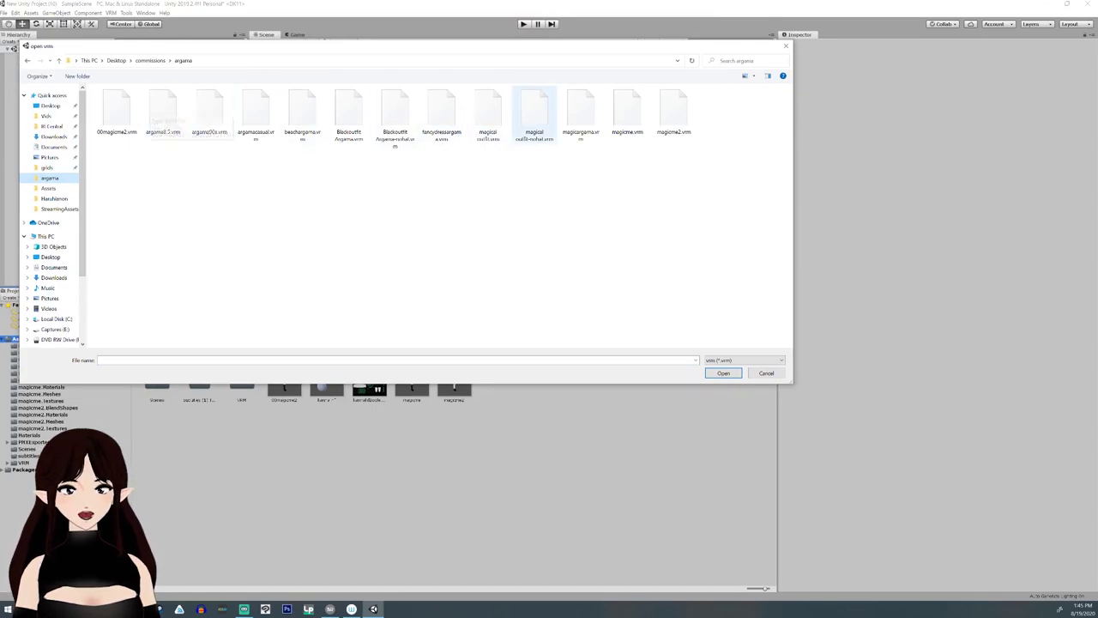
pyautogui.click(581, 113)
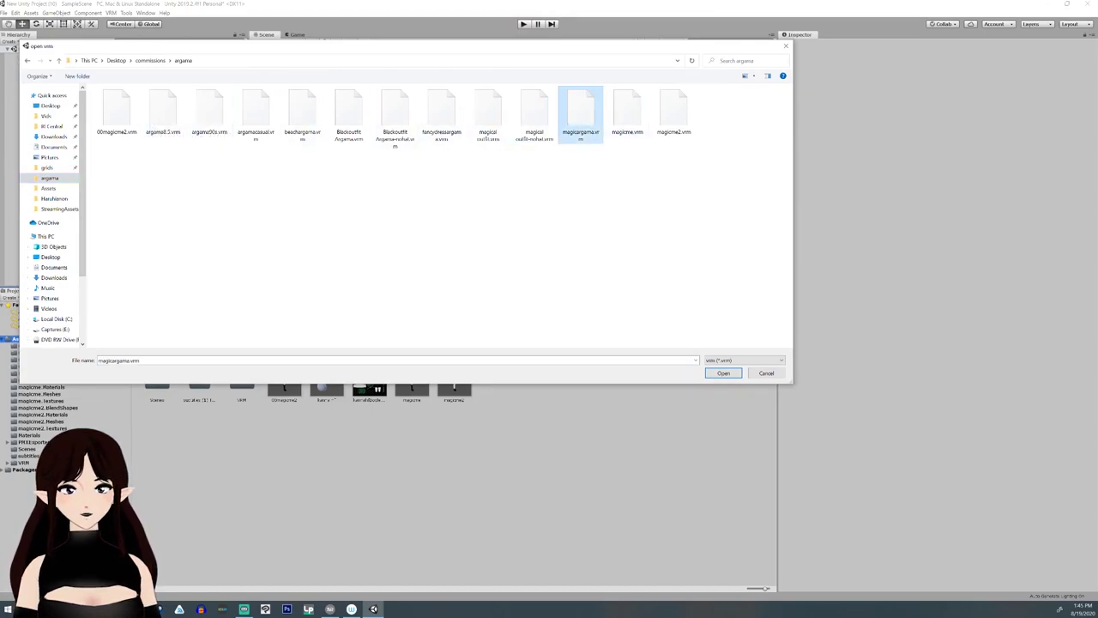
pyautogui.click(723, 373)
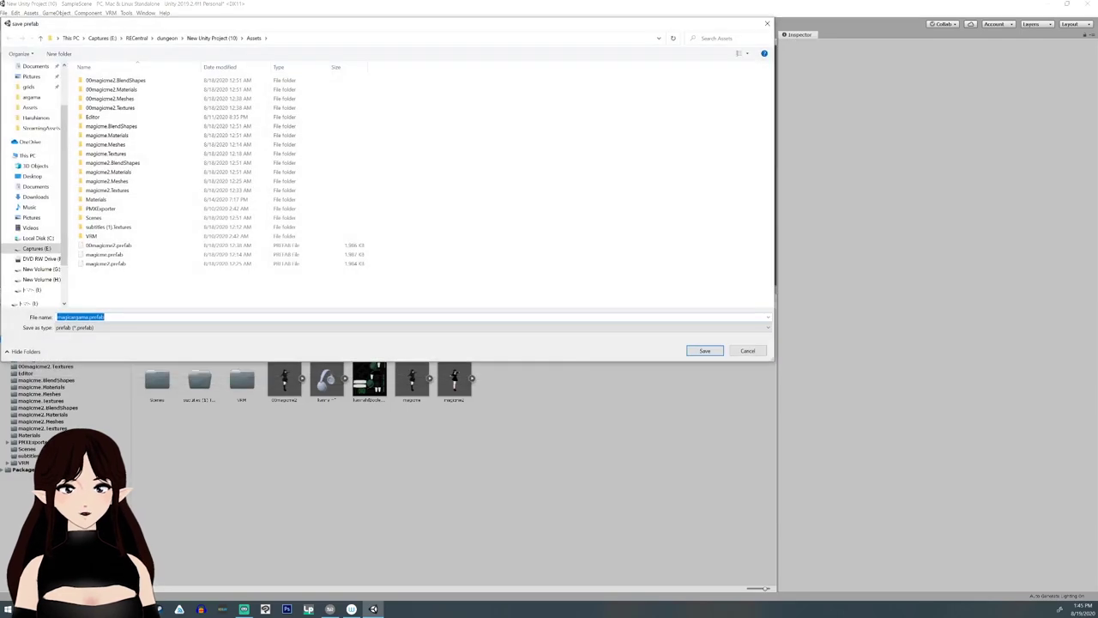
pyautogui.press('Return')
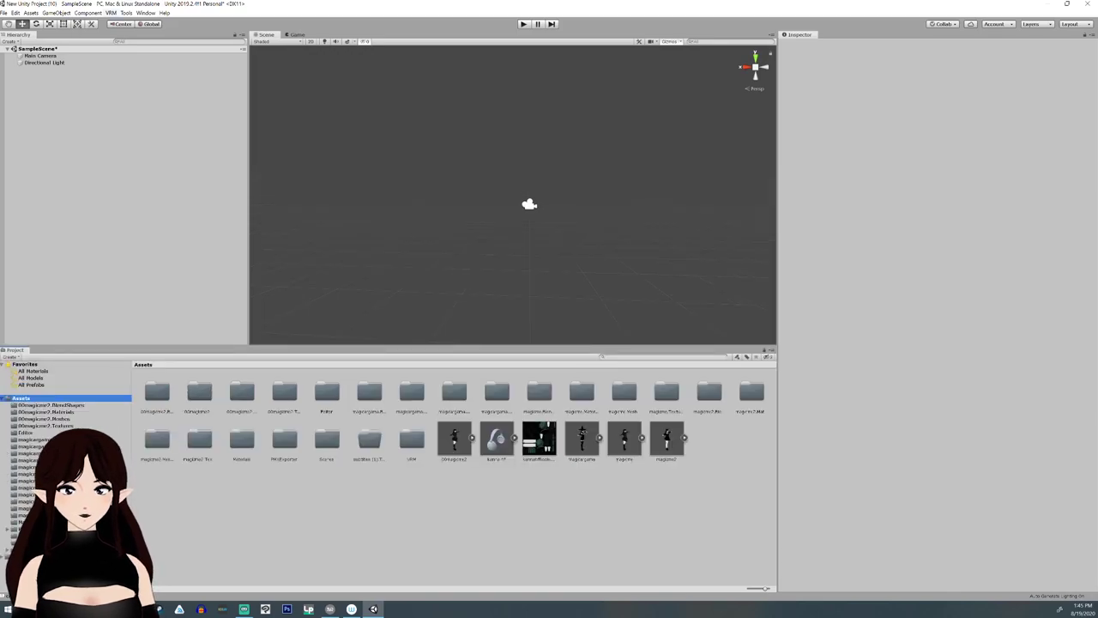
# Place the magicargama prefab in the scene and enlarge the scene view to inspect the character's upper body.
pyautogui.click(111, 13)
pyautogui.moveTo(133, 33)
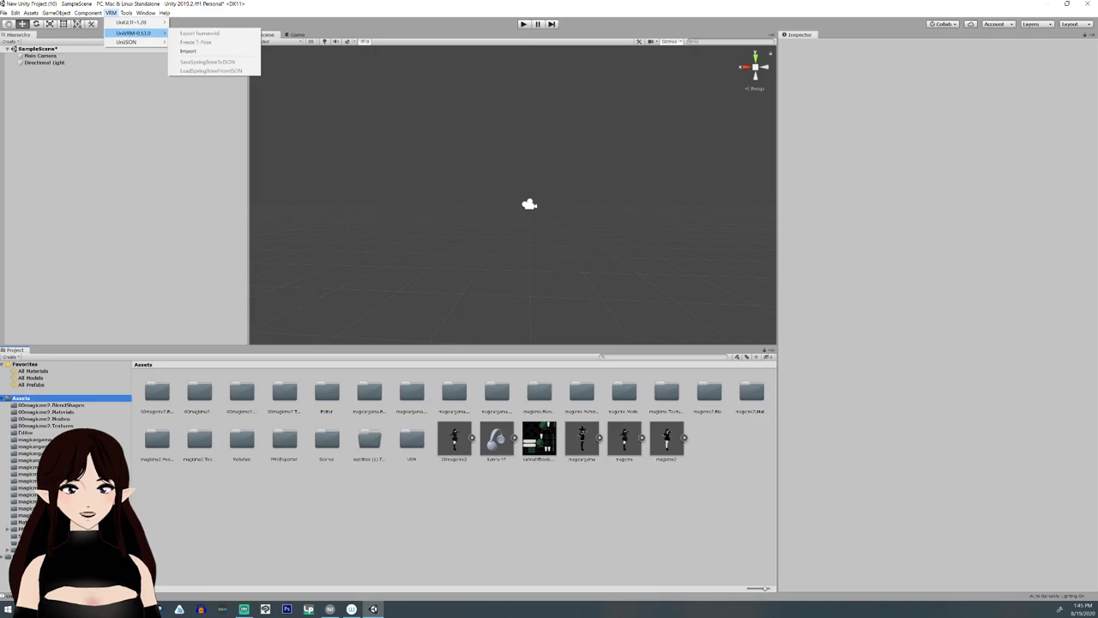
pyautogui.click(155, 138)
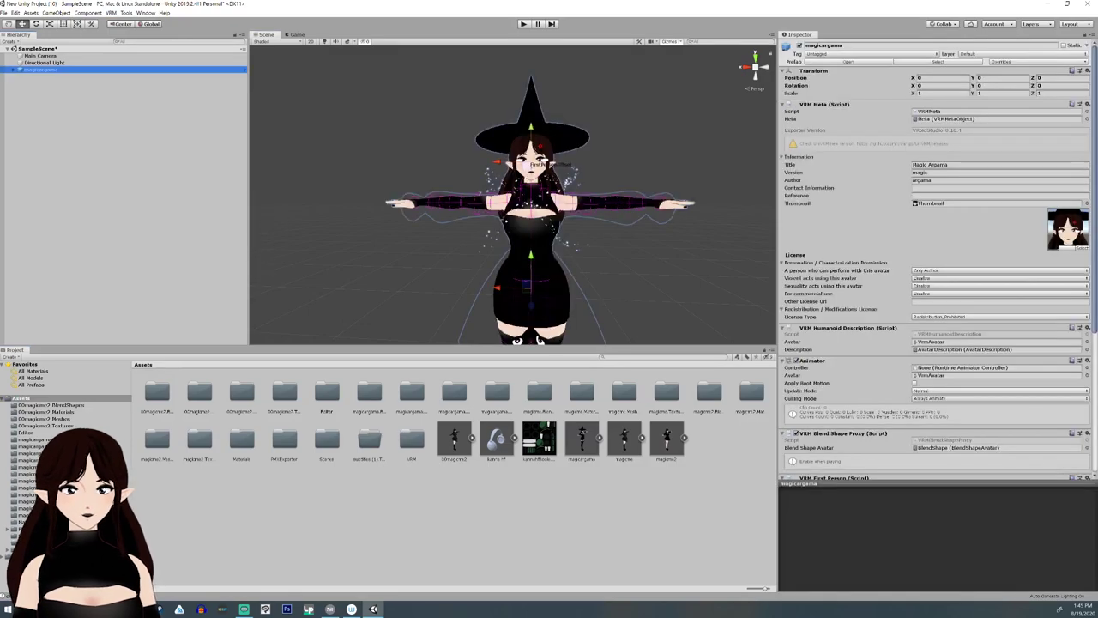
pyautogui.moveTo(429, 346); pyautogui.dragTo(429, 443)
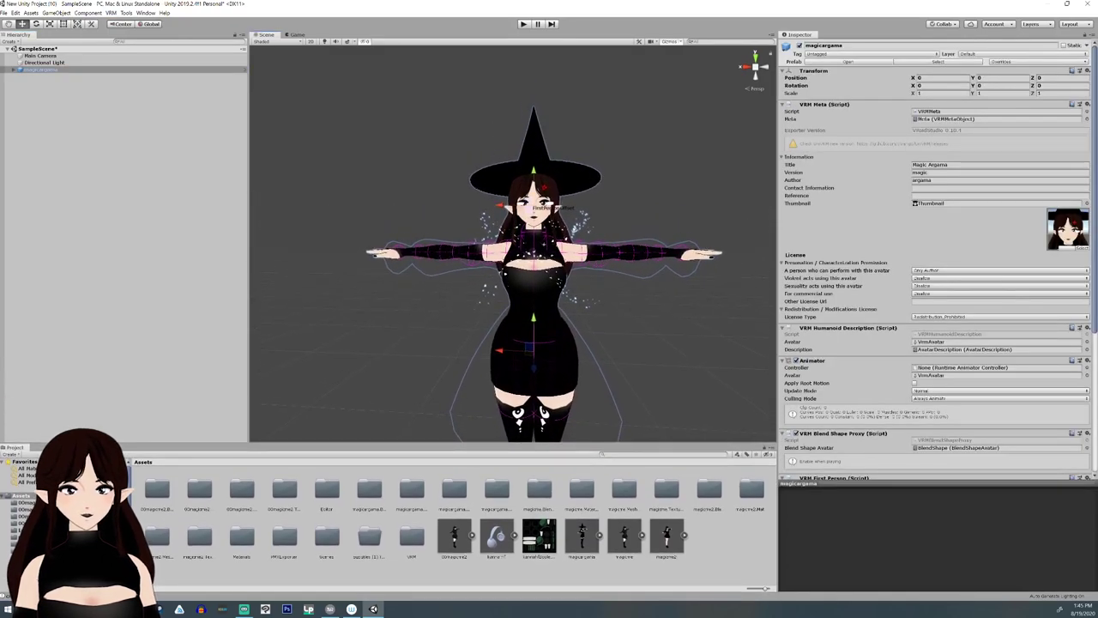
pyautogui.scroll(10, 363, 172)
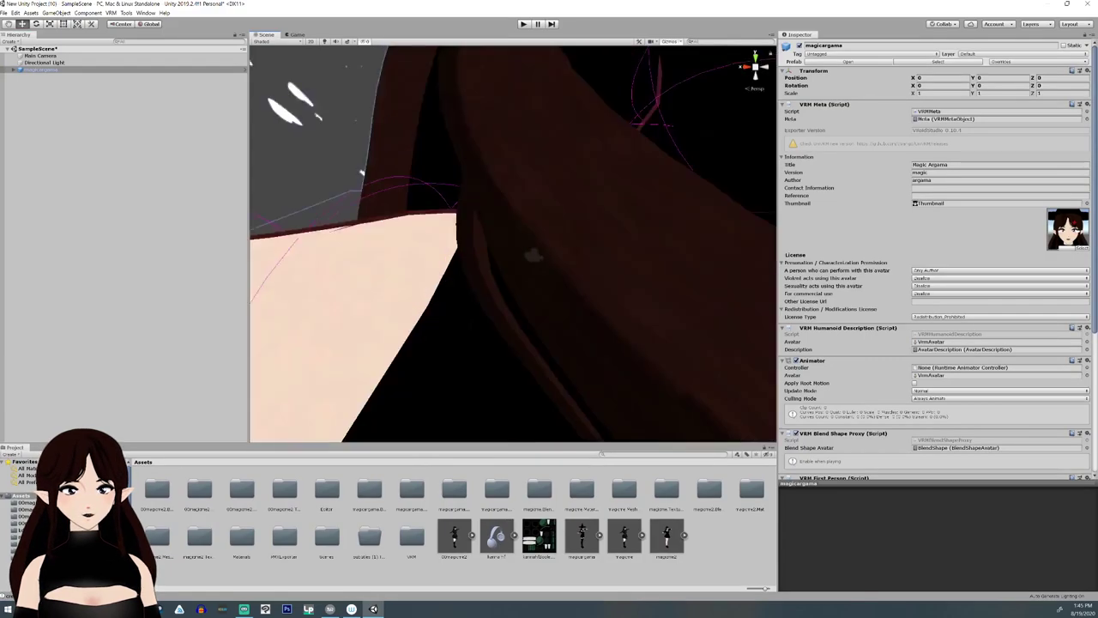
pyautogui.scroll(-5, 363, 172)
pyautogui.moveTo(363, 172)
pyautogui.keyDown('alt'); pyautogui.mouseDown()
pyautogui.moveTo(429, 198)
pyautogui.moveTo(403, 170)
pyautogui.moveTo(371, 166)
pyautogui.mouseUp(); pyautogui.keyUp('alt')
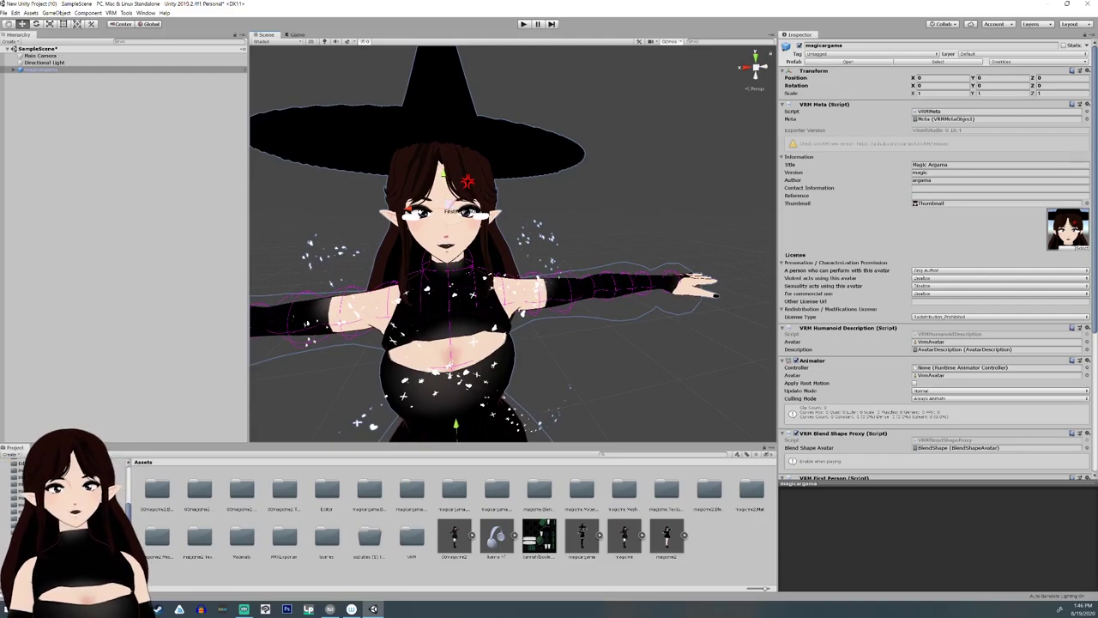
# Locate the tear texture F00_000_Hair_00_06.png in magicargama.Textures through Explorer and open it in Clip Studio Paint.
pyautogui.click(27, 491)
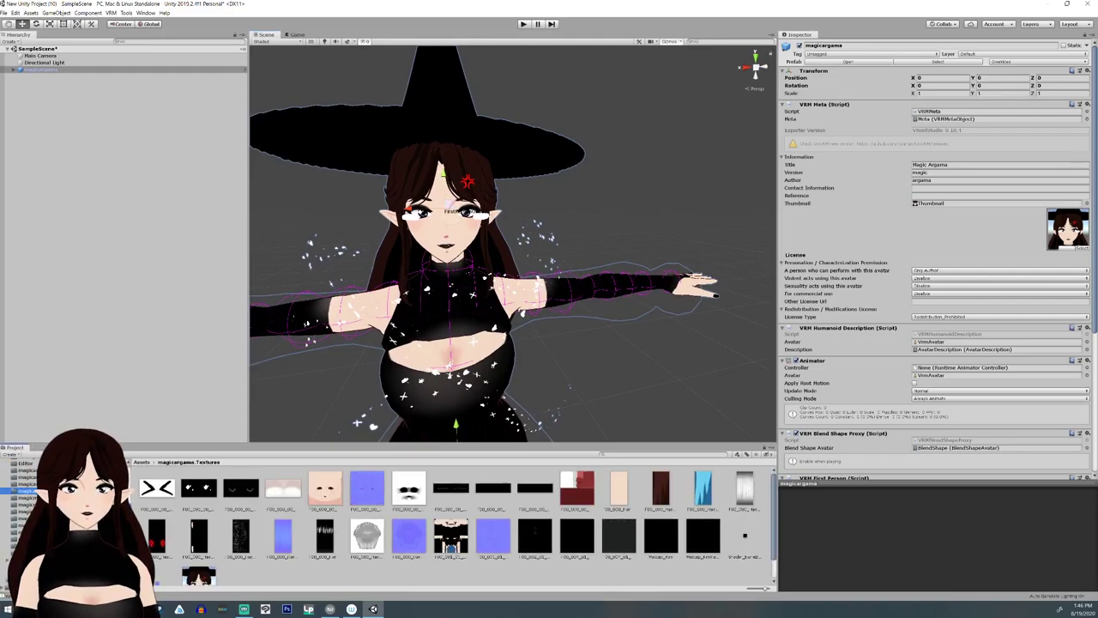
pyautogui.scroll(-1, 471, 525)
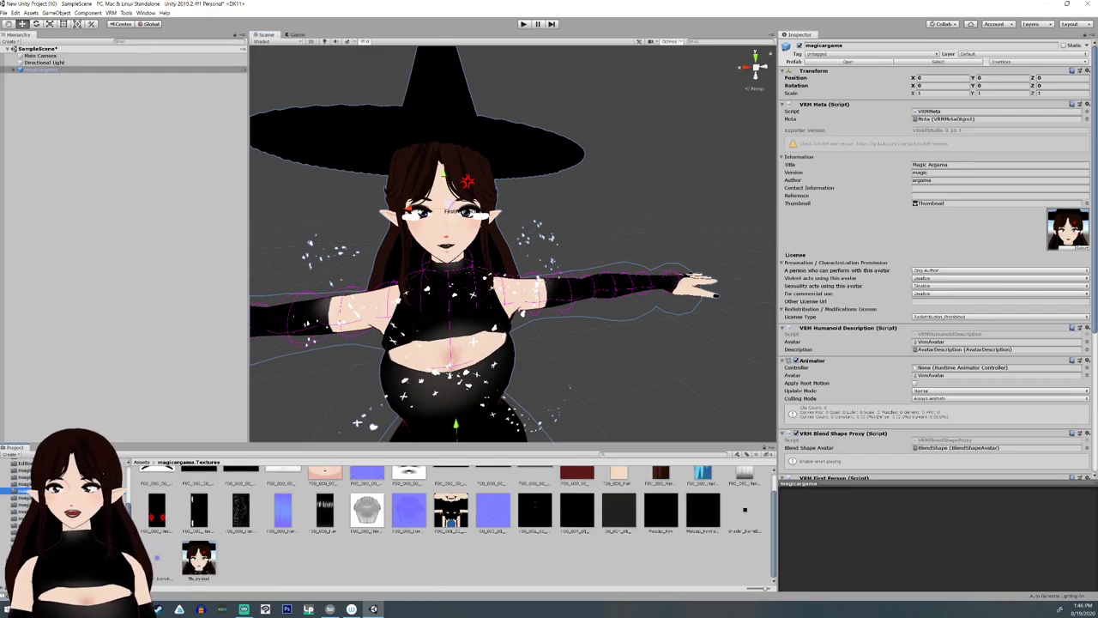
pyautogui.rightClick(198, 509)
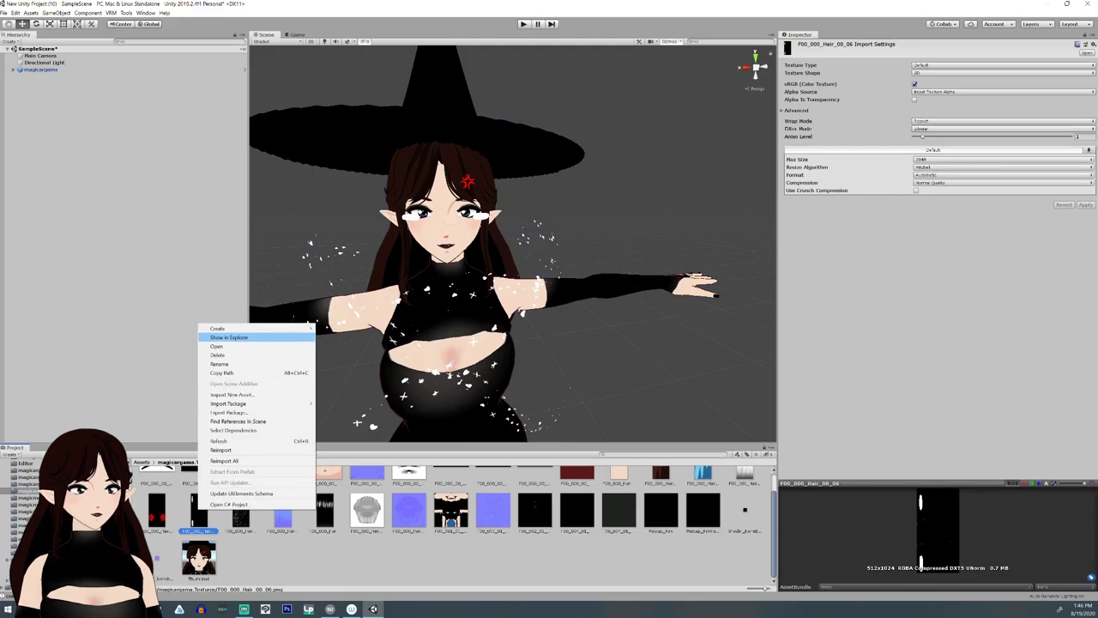
pyautogui.click(229, 338)
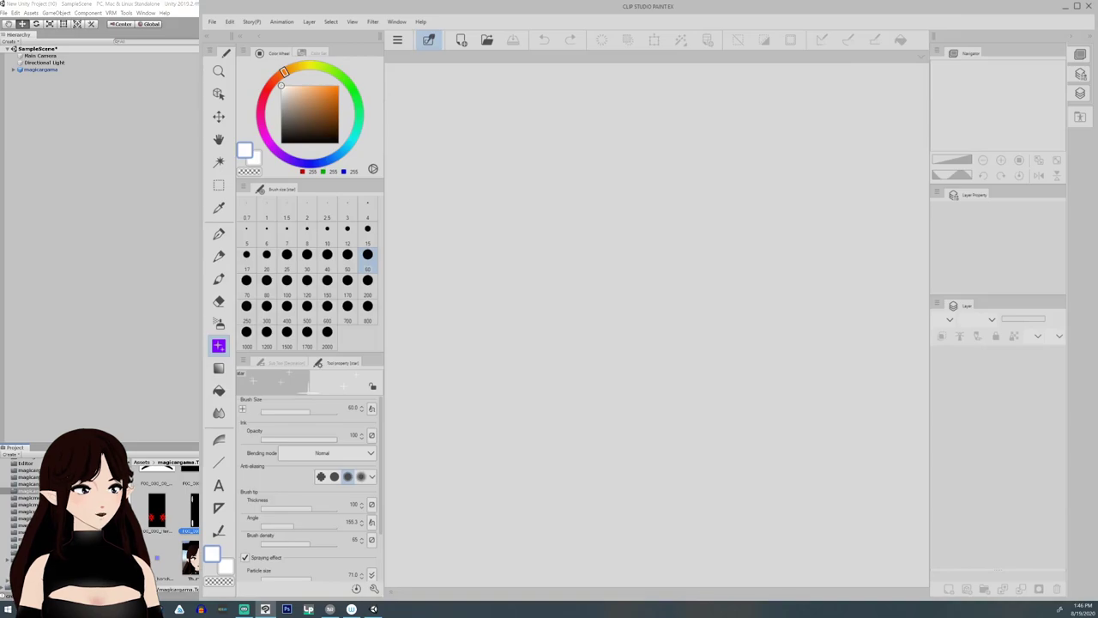
pyautogui.hotkey('alt', 'Tab')
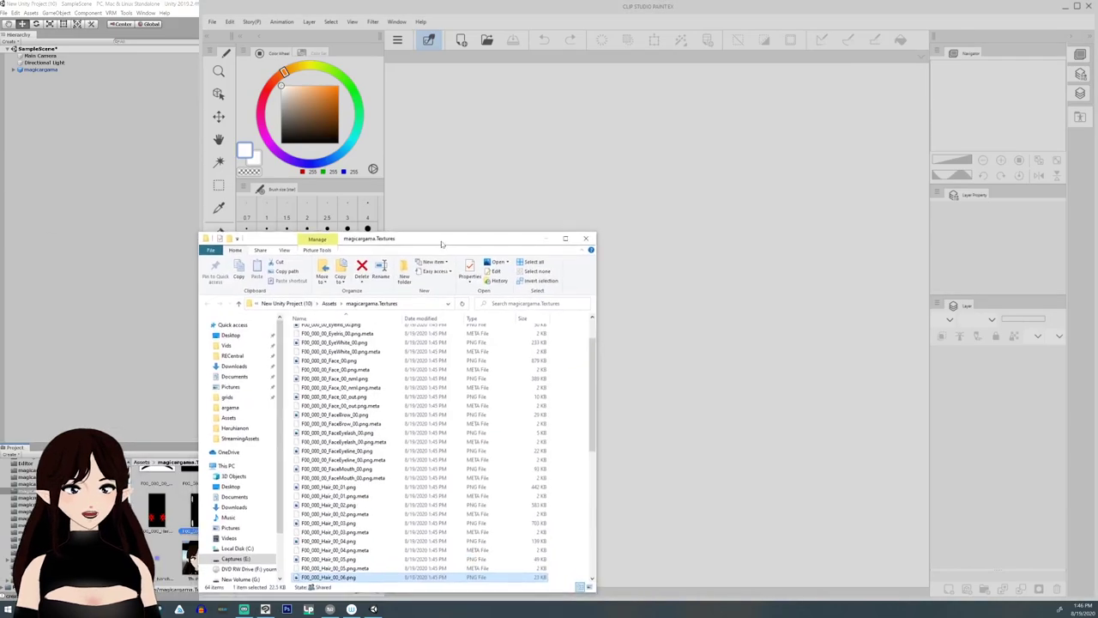
pyautogui.moveTo(442, 243); pyautogui.dragTo(277, 82)
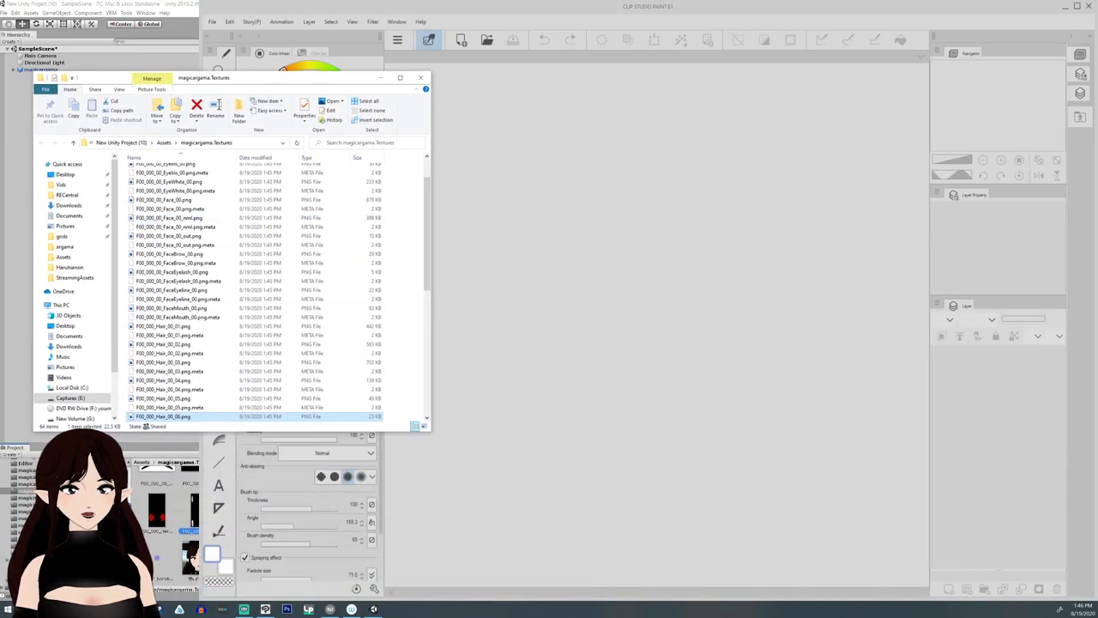
pyautogui.moveTo(163, 416); pyautogui.dragTo(585, 353)
# Lower the tear layer's opacity to 62%, merge it with a new blank layer, and save the texture.
pyautogui.moveTo(1044, 318); pyautogui.dragTo(1024, 318)
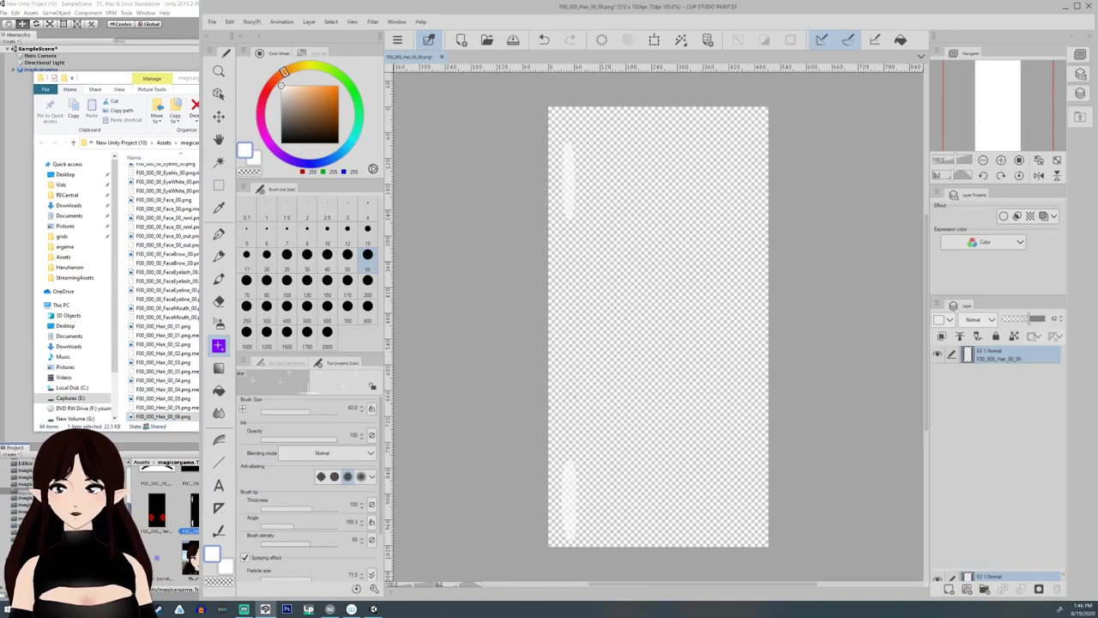
pyautogui.click(949, 589)
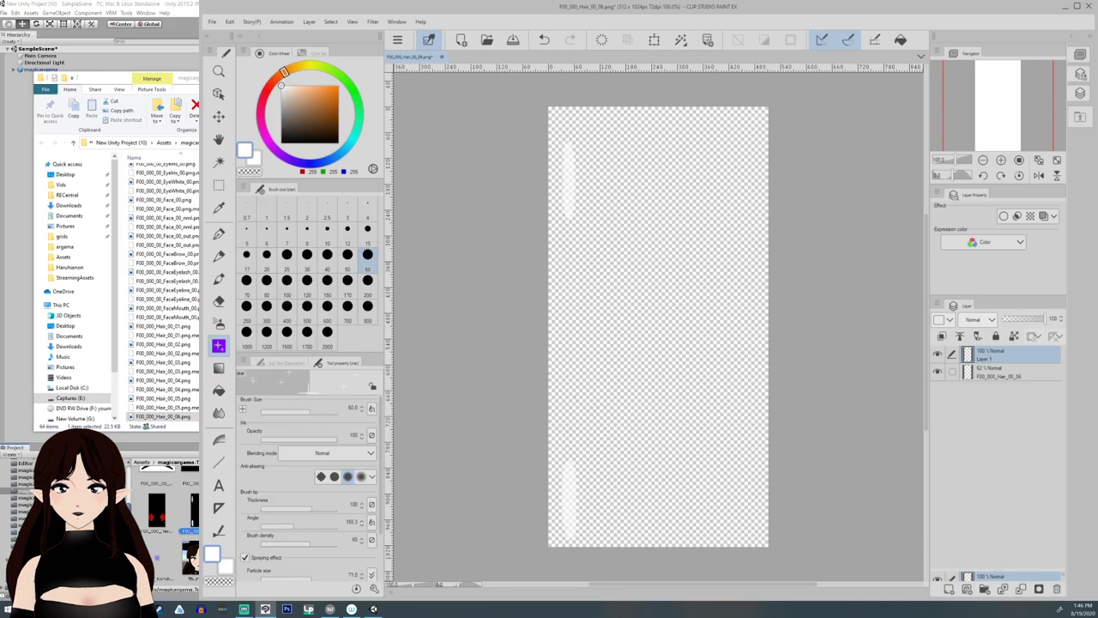
pyautogui.press('p')
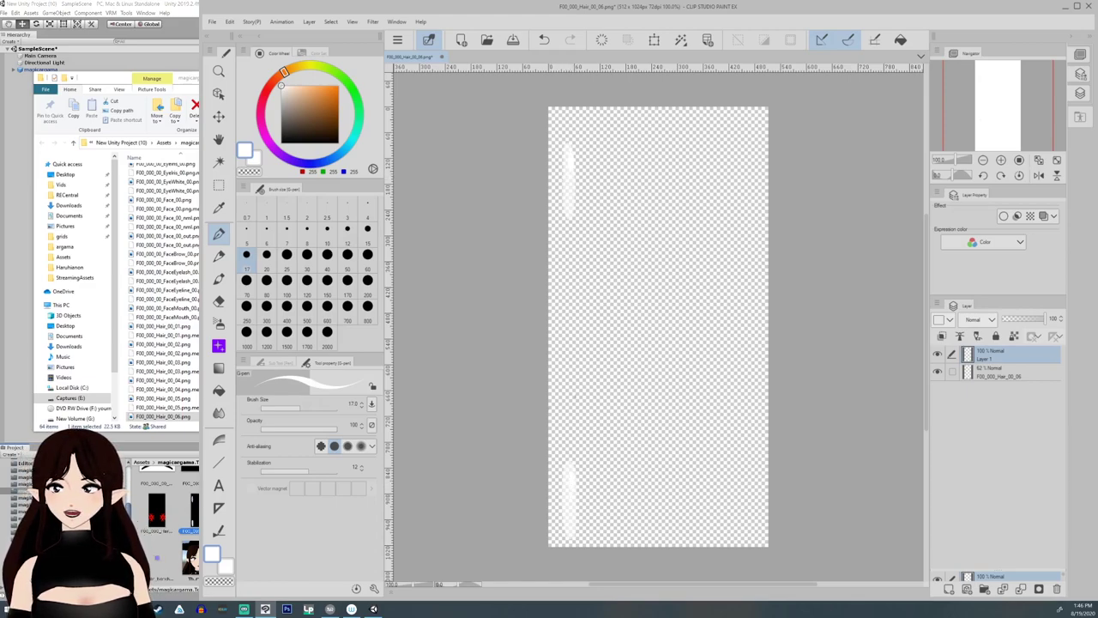
pyautogui.click(1021, 589)
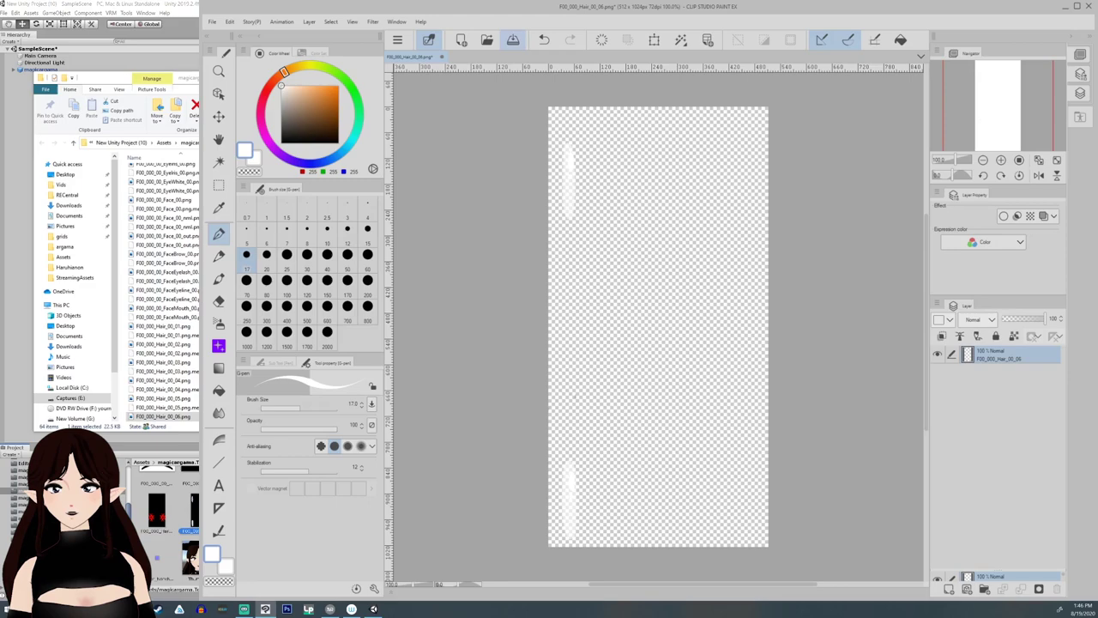
pyautogui.click(513, 40)
# Switch to Unity and set the rendering type of the tear material F00_000_Hair_00_HAIR_06 to Transparent.
pyautogui.click(142, 34)
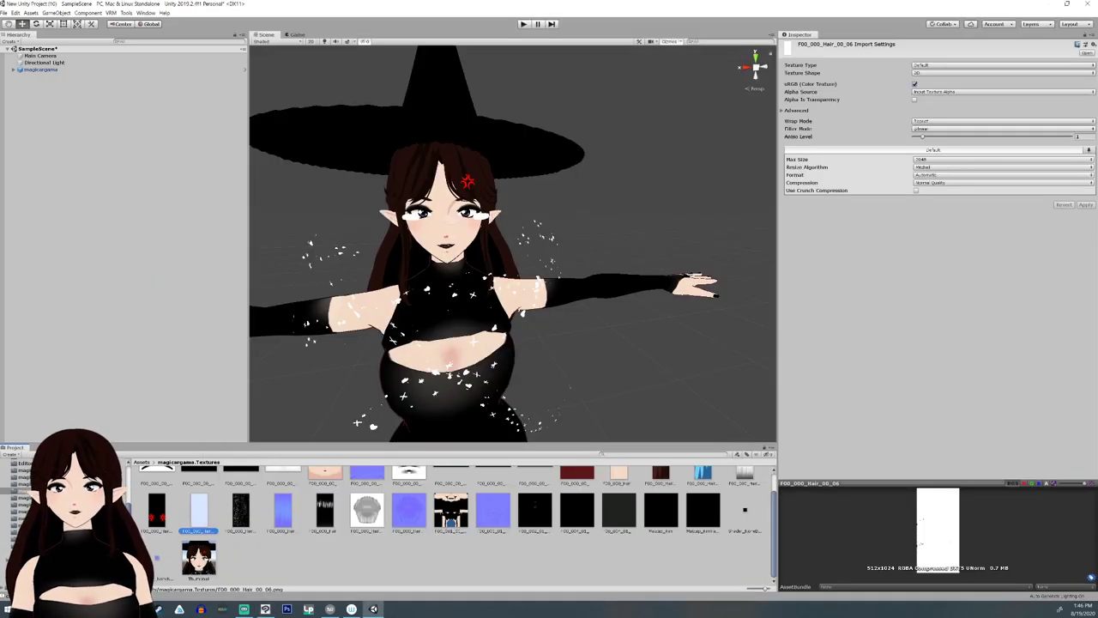
pyautogui.click(32, 477)
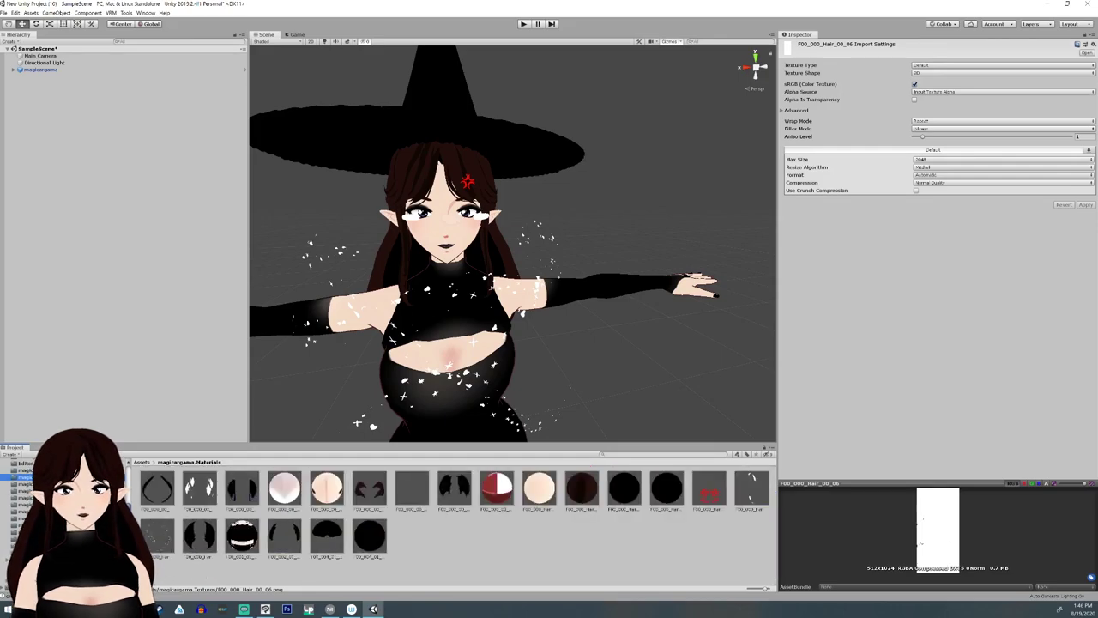
pyautogui.click(752, 489)
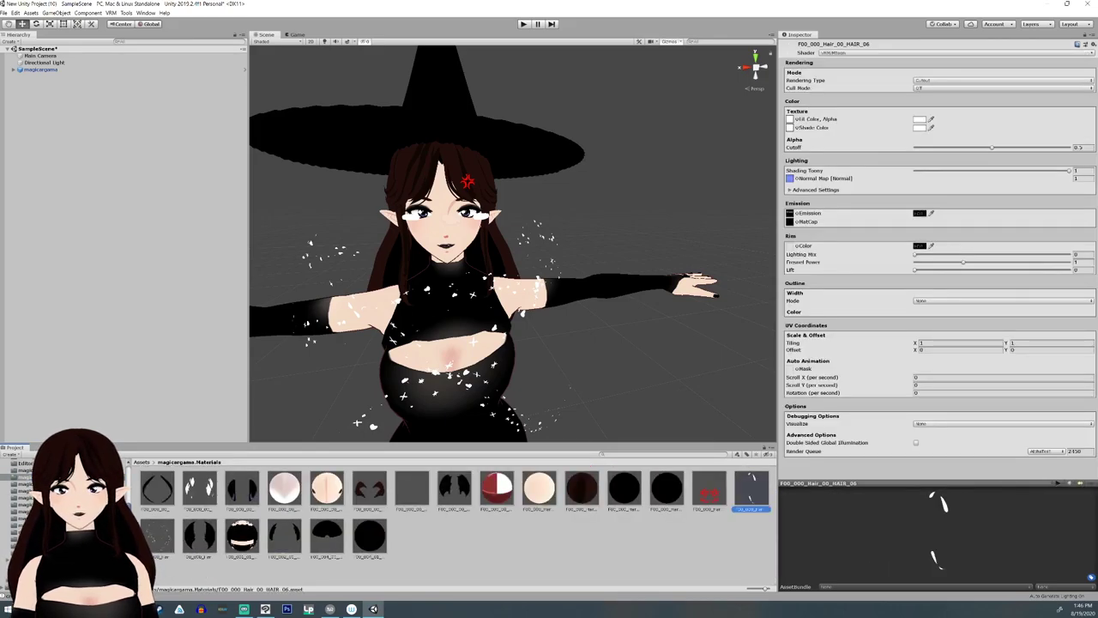
pyautogui.click(1002, 80)
pyautogui.click(952, 115)
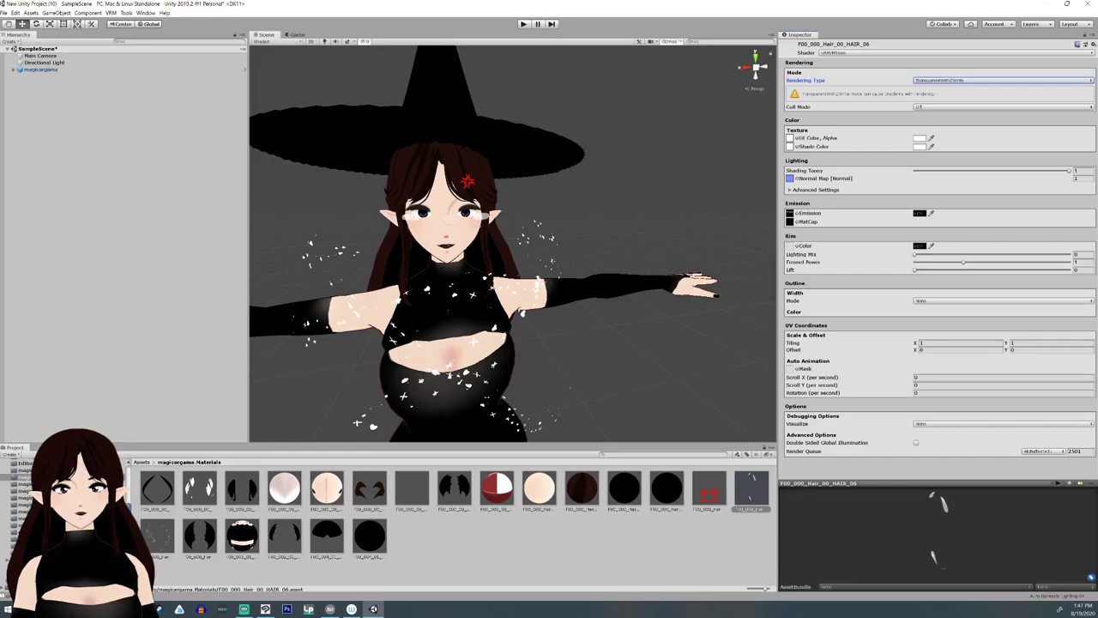
pyautogui.click(1002, 80)
pyautogui.click(952, 103)
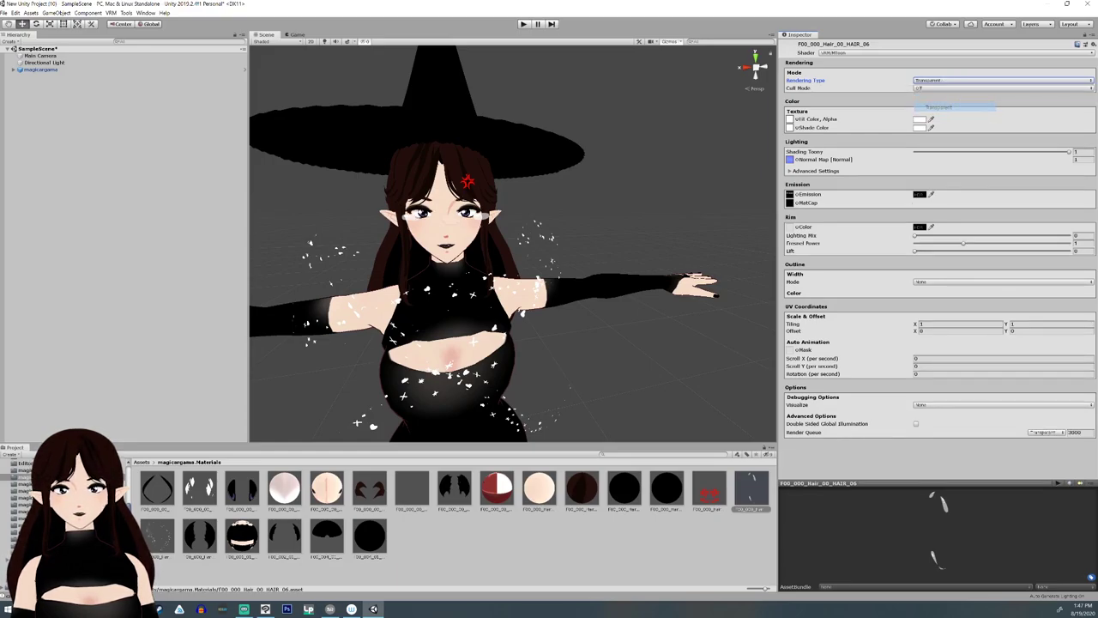
# Make the tears invisible by setting the alpha of the tear material's lit color to 0.
pyautogui.scroll(5, 513, 242)
pyautogui.moveTo(446, 197); pyautogui.dragTo(590, 300, button='middle')
pyautogui.scroll(-5, 513, 242)
pyautogui.keyDown('alt'); pyautogui.moveTo(506, 257); pyautogui.dragTo(540, 261); pyautogui.keyUp('alt')
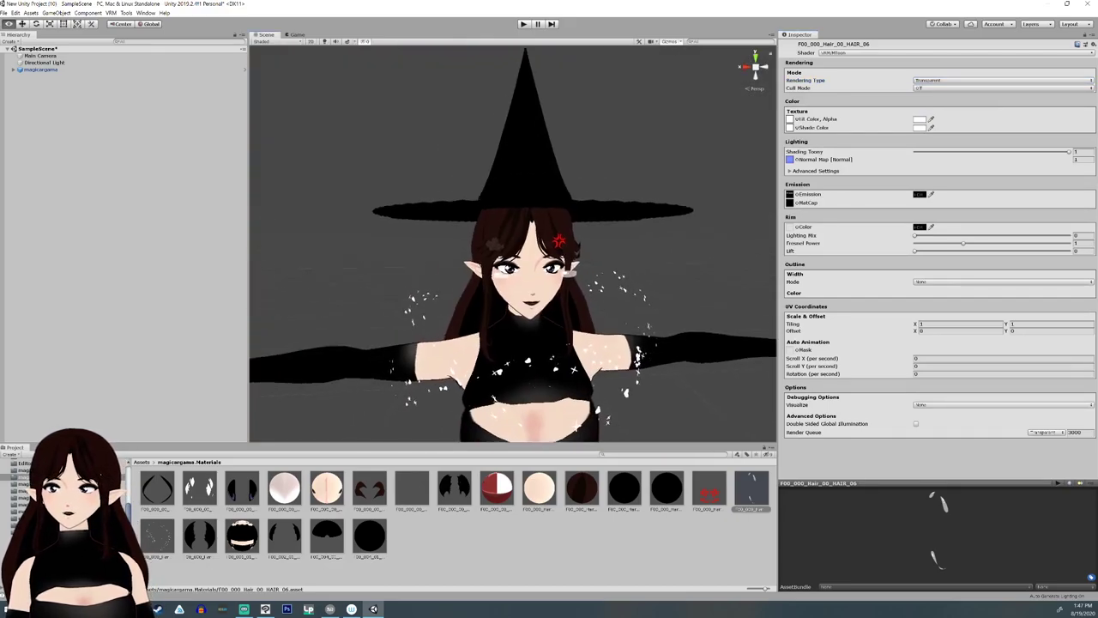
pyautogui.moveTo(540, 262); pyautogui.dragTo(567, 290, button='middle')
pyautogui.keyDown('alt'); pyautogui.moveTo(567, 291); pyautogui.dragTo(508, 279); pyautogui.keyUp('alt')
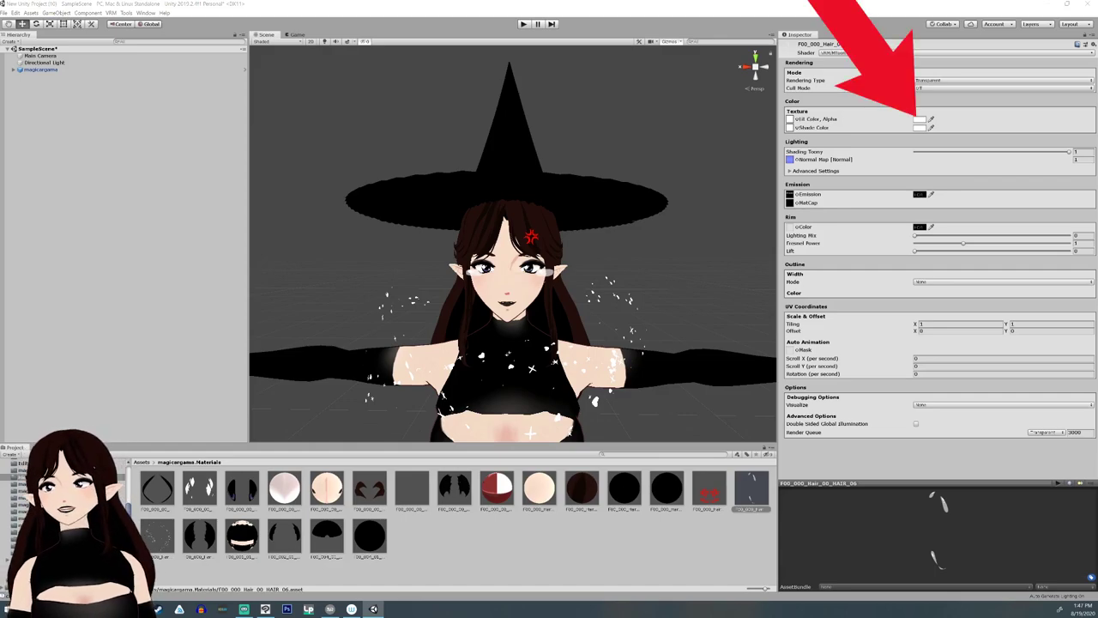
pyautogui.click(919, 120)
pyautogui.moveTo(789, 272); pyautogui.dragTo(976, 203)
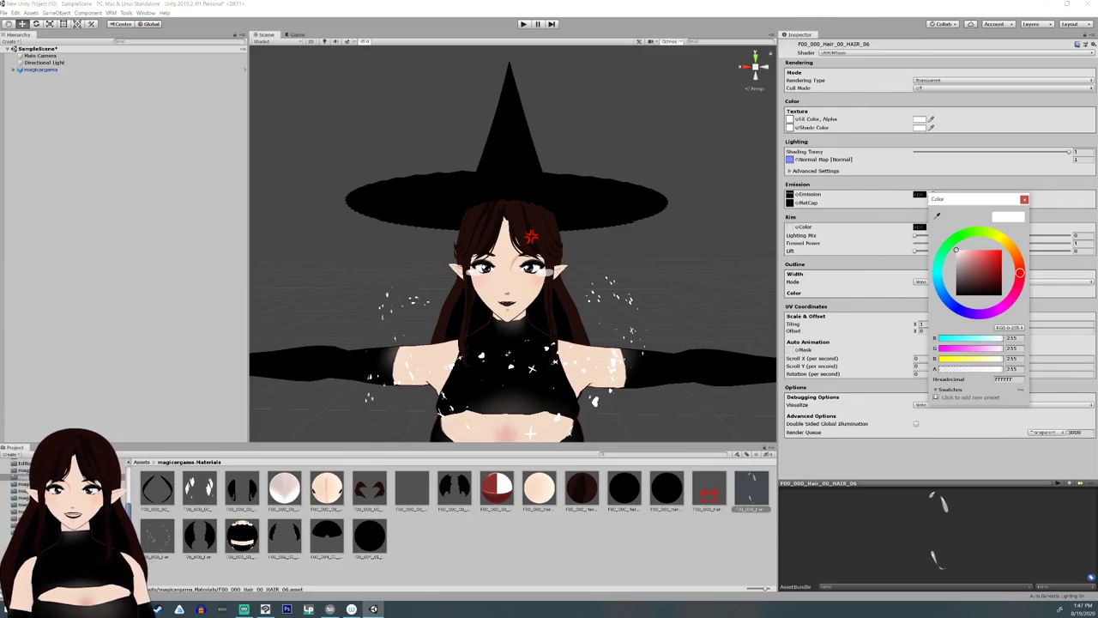
pyautogui.click(1012, 369)
pyautogui.write('11')
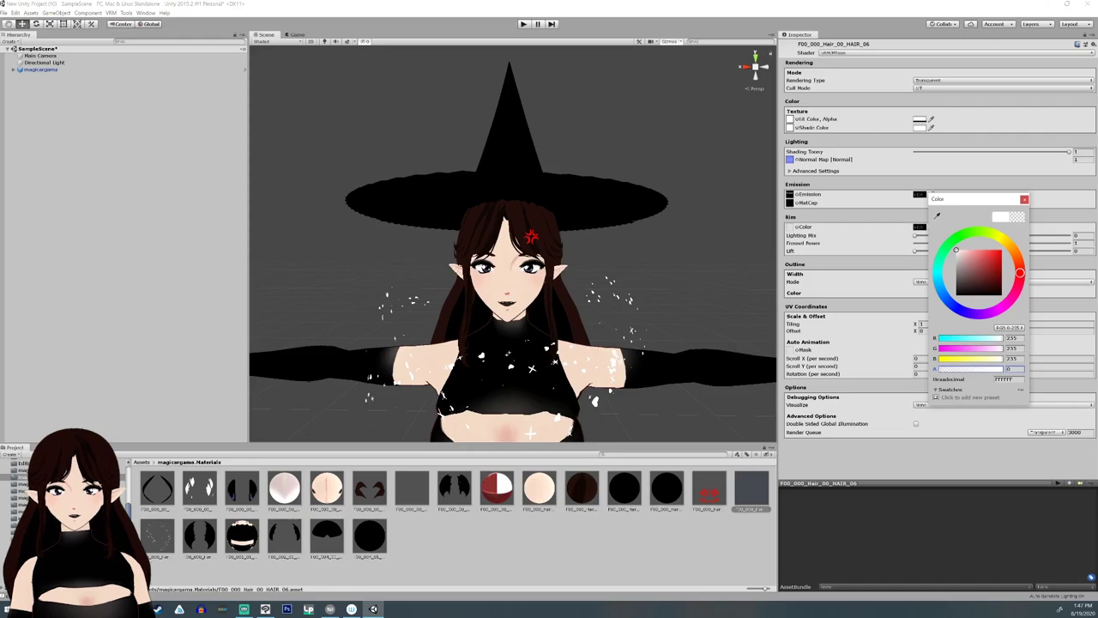
pyautogui.click(1024, 199)
# Hide the anger mark by setting the lit color alpha of material F00_000_Hair_00_HAIR_05 to 0.
pyautogui.click(708, 489)
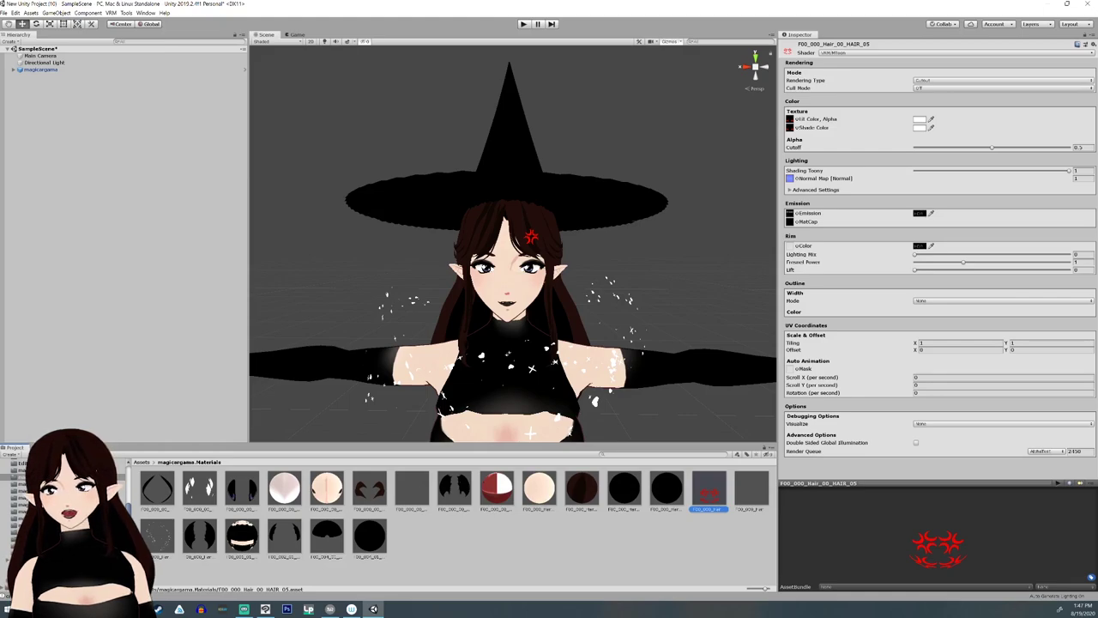
pyautogui.click(919, 119)
pyautogui.click(1012, 369)
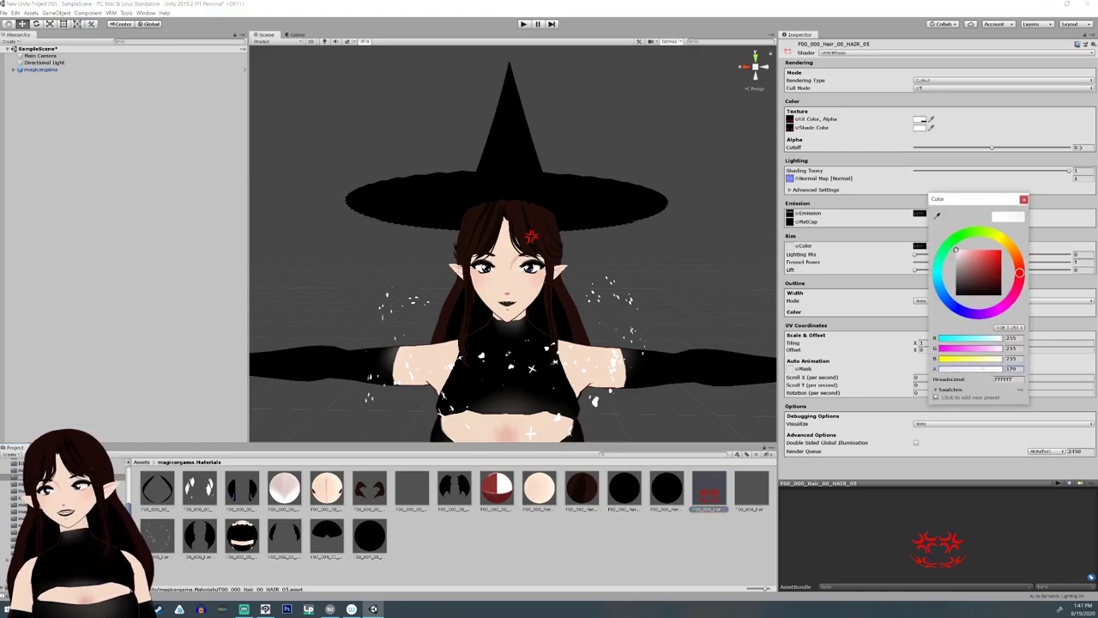
pyautogui.write('0')
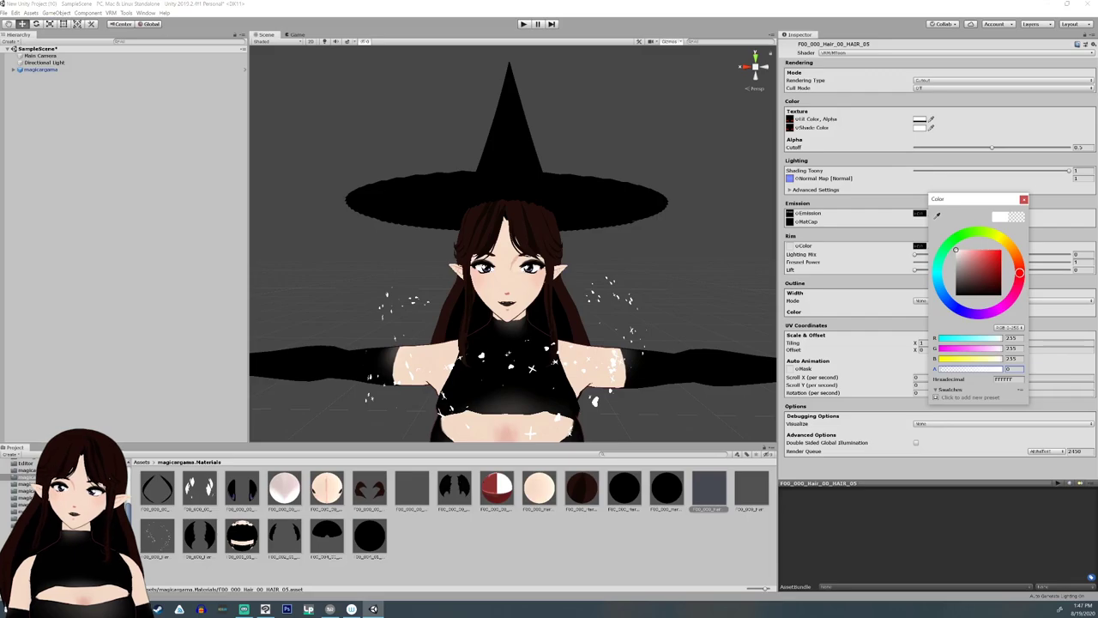
pyautogui.click(1023, 199)
# Hide the sparkles by setting the lit color alpha of material F00_000_Hair_00_HAIR_07 to 0, leaving its shade color opaque.
pyautogui.click(157, 537)
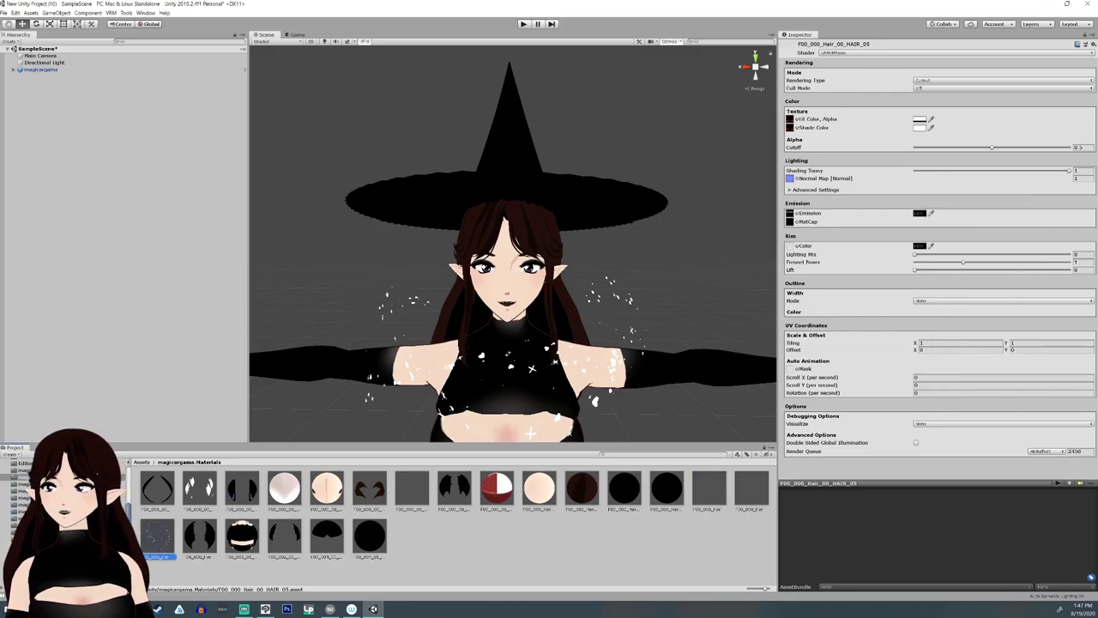
pyautogui.click(919, 119)
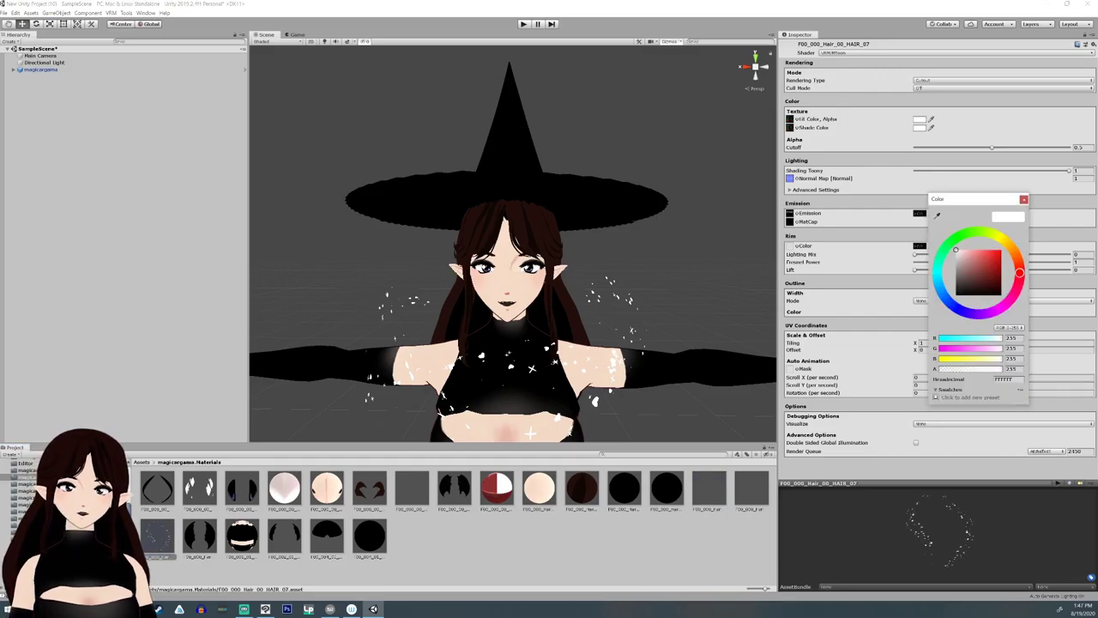
pyautogui.click(1013, 369)
pyautogui.write('0')
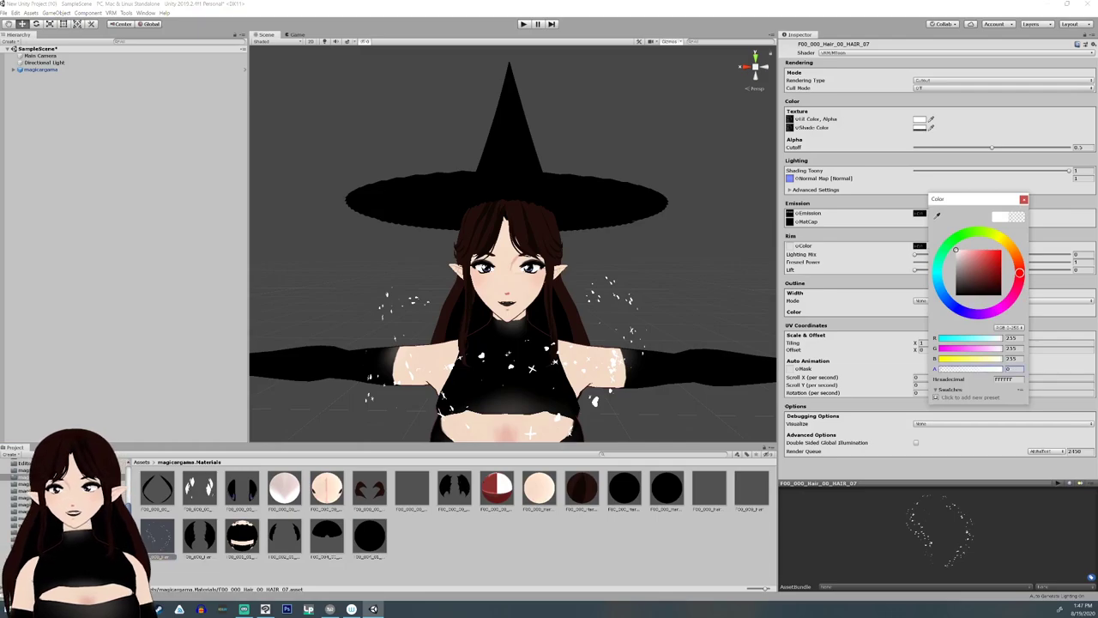
pyautogui.hotkey('ctrl', 'z')
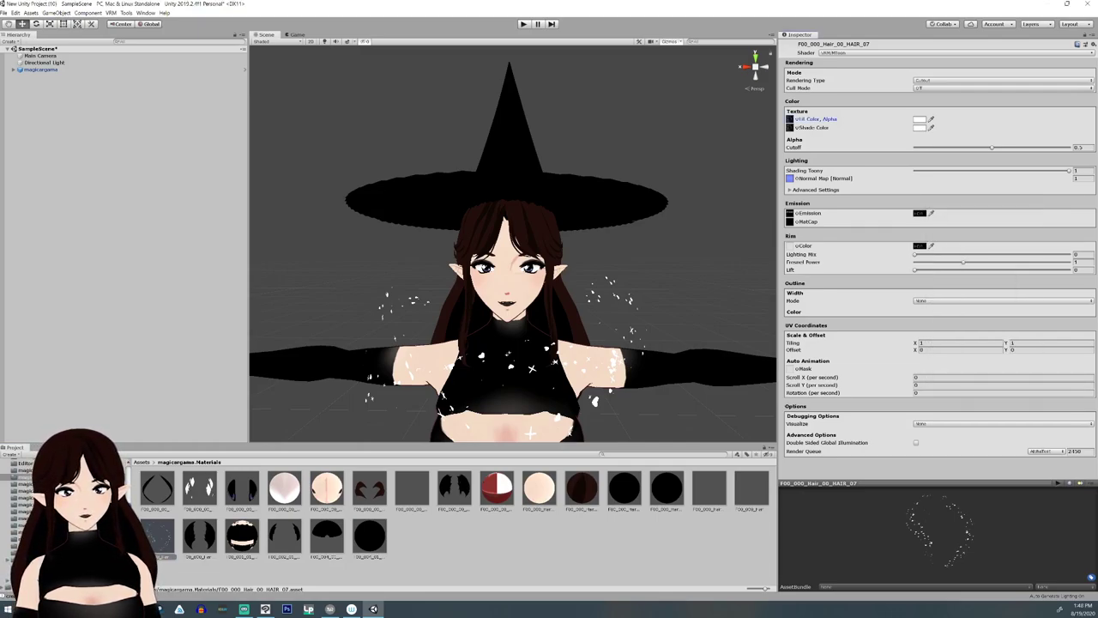
pyautogui.write('0')
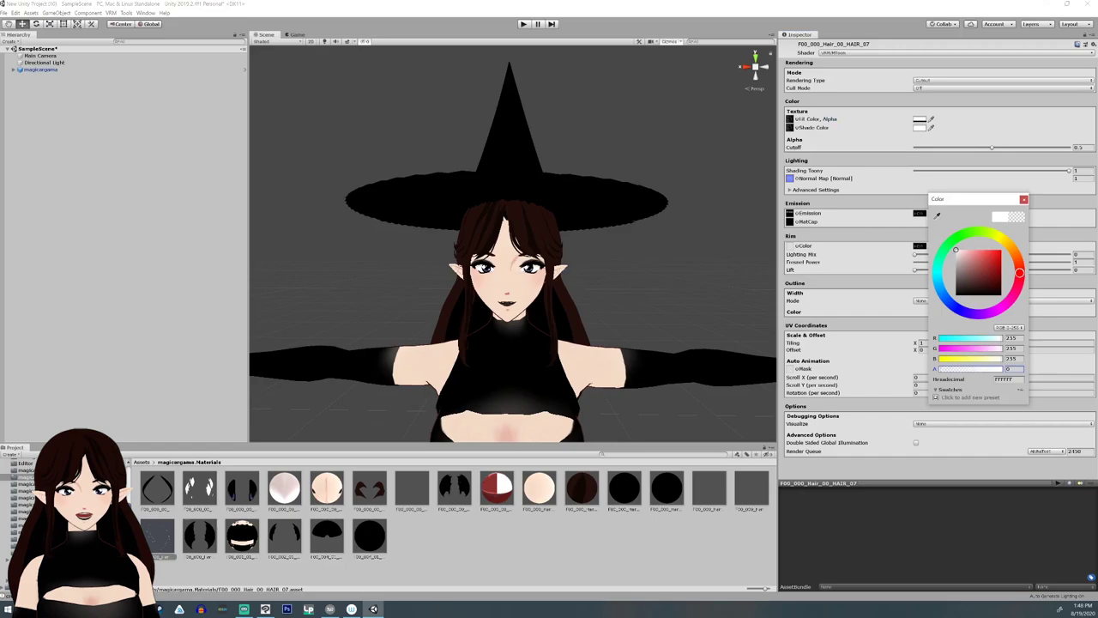
pyautogui.click(1023, 199)
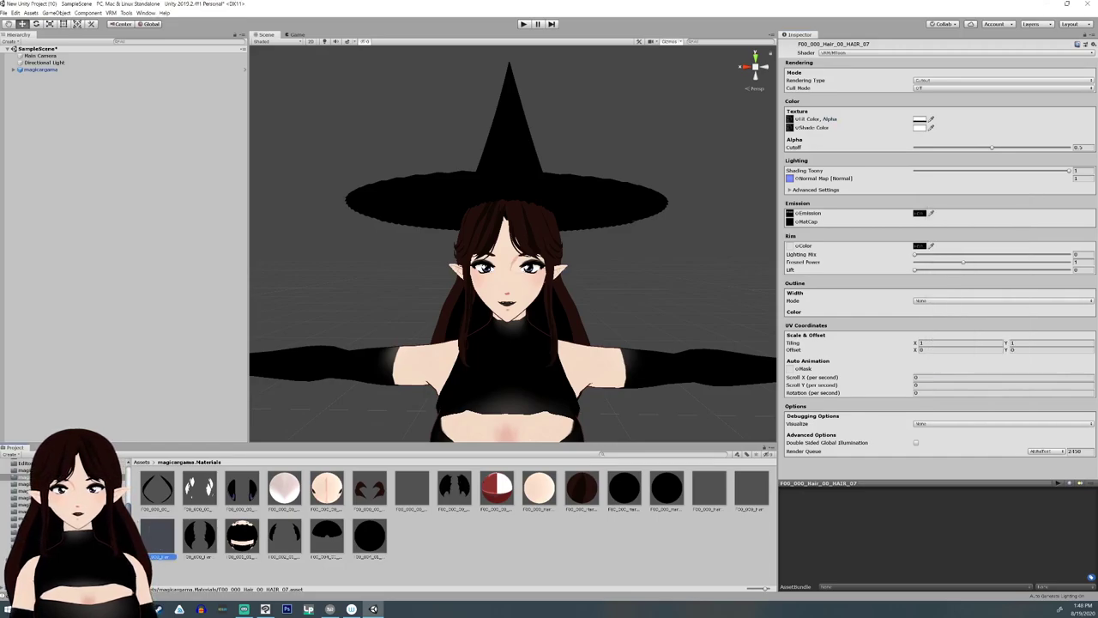
# Identify the witch hat's material, F00_000_Hair_00_HAIR_03, and set its lit color alpha to 0.
pyautogui.click(326, 537)
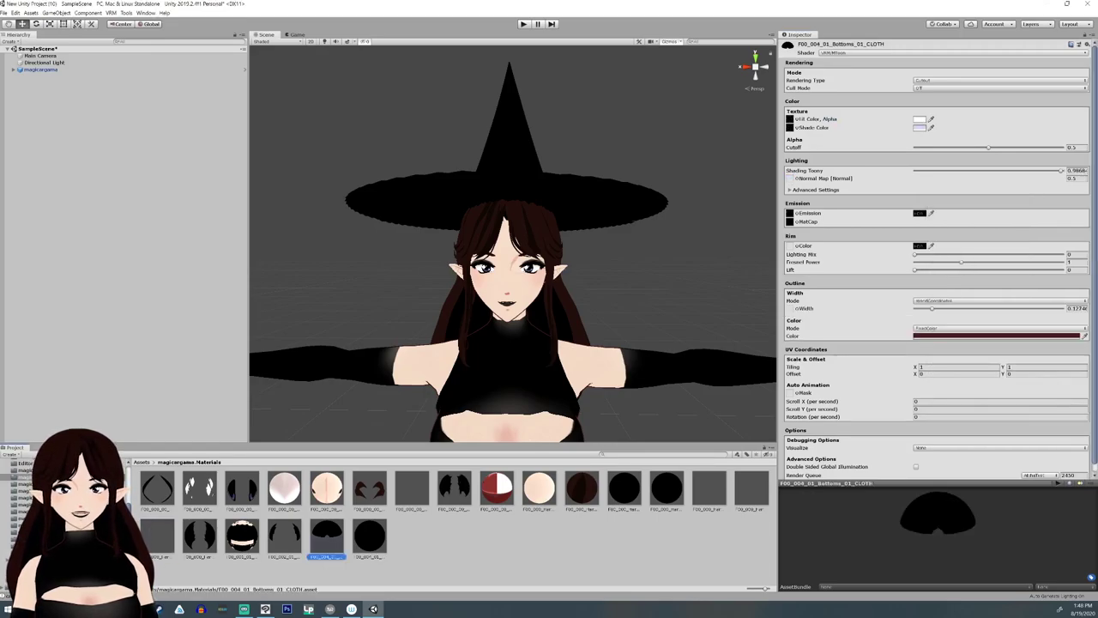
pyautogui.click(370, 537)
pyautogui.click(504, 370)
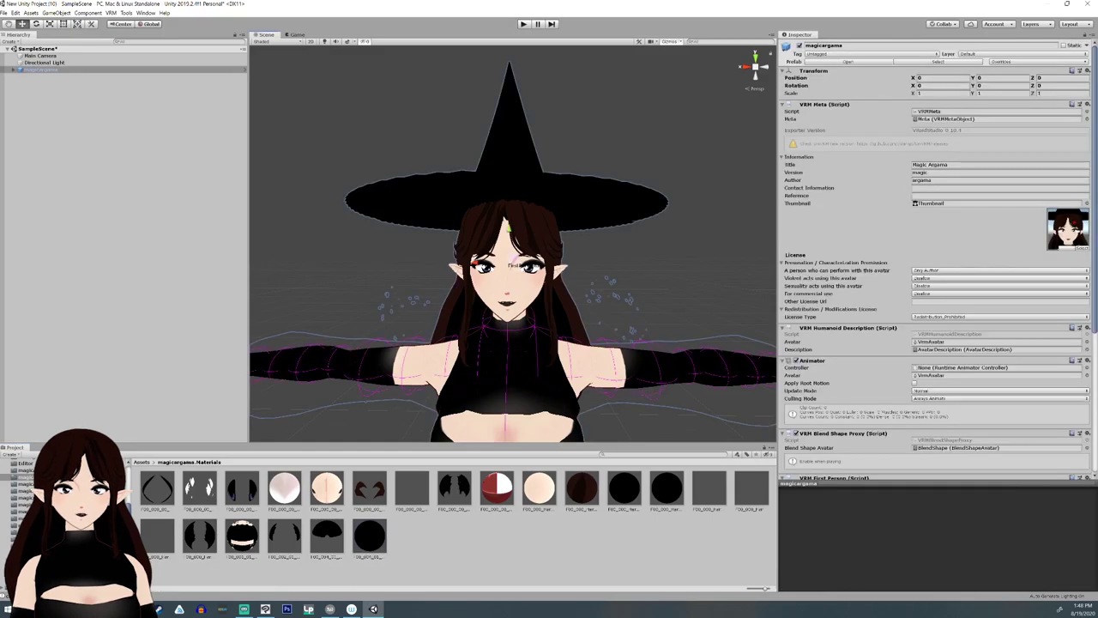
pyautogui.click(581, 189)
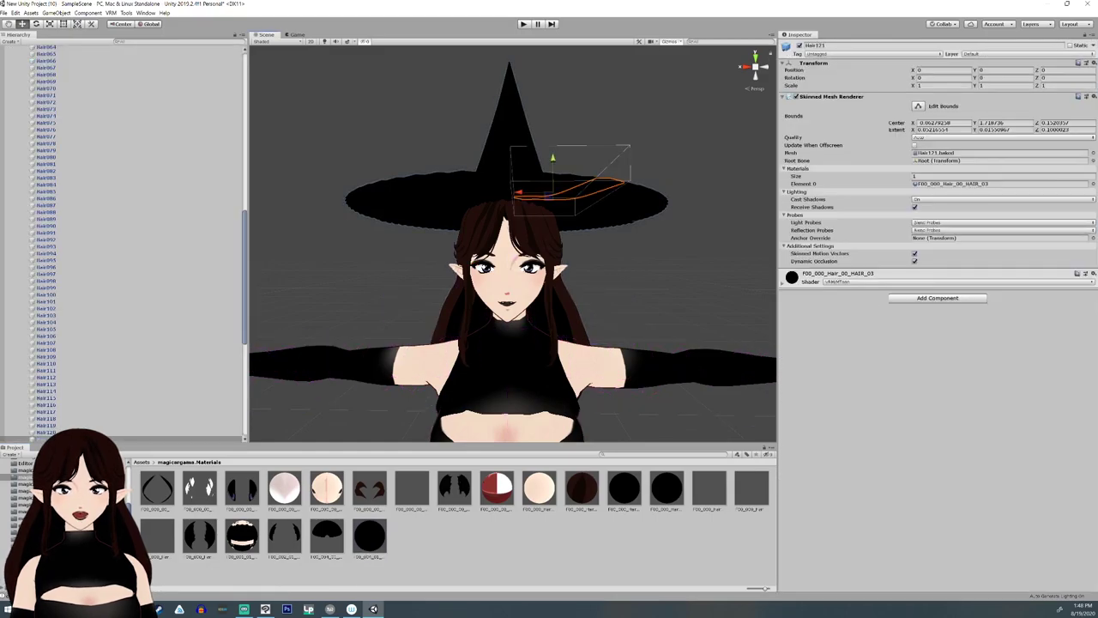
pyautogui.click(666, 489)
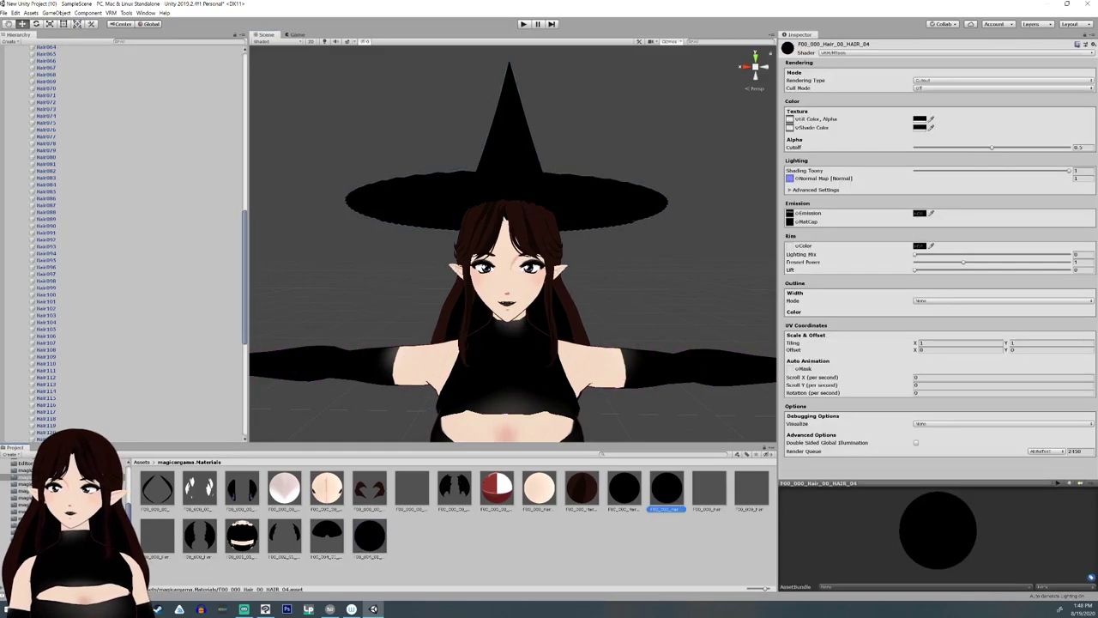
pyautogui.click(624, 489)
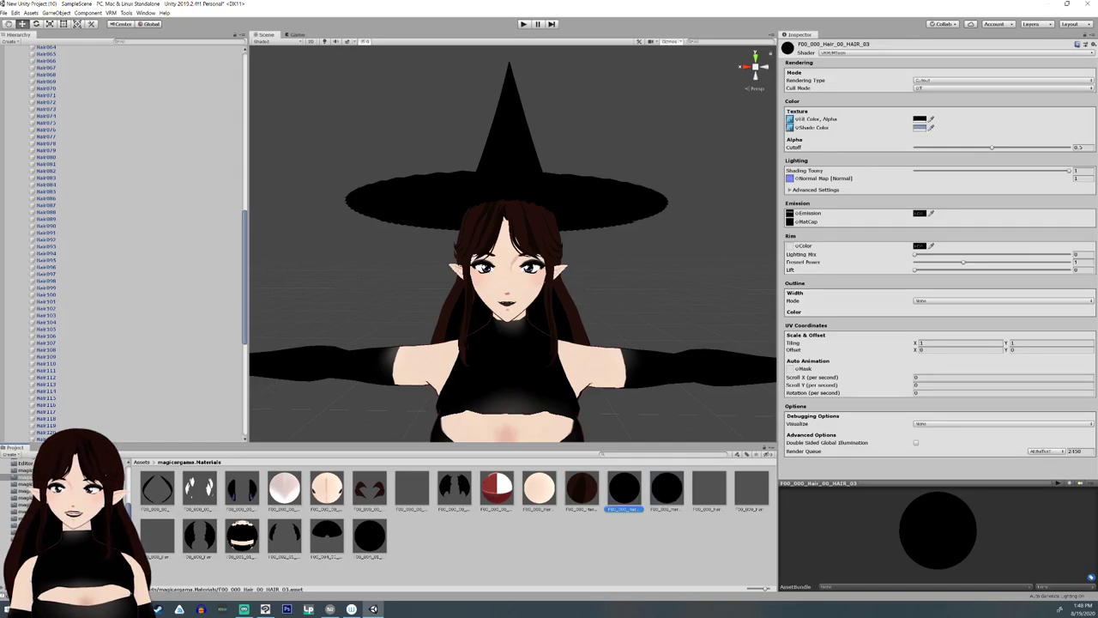
pyautogui.click(920, 119)
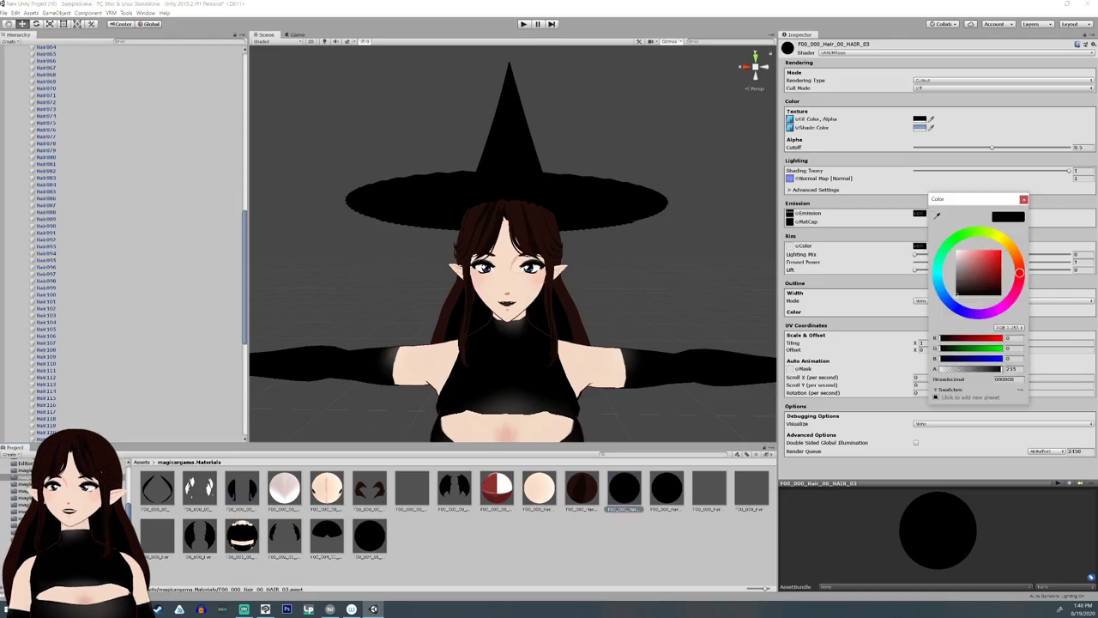
pyautogui.moveTo(1000, 369)
pyautogui.mouseDown()
pyautogui.moveTo(940, 369)
pyautogui.moveTo(1001, 368)
pyautogui.mouseUp()
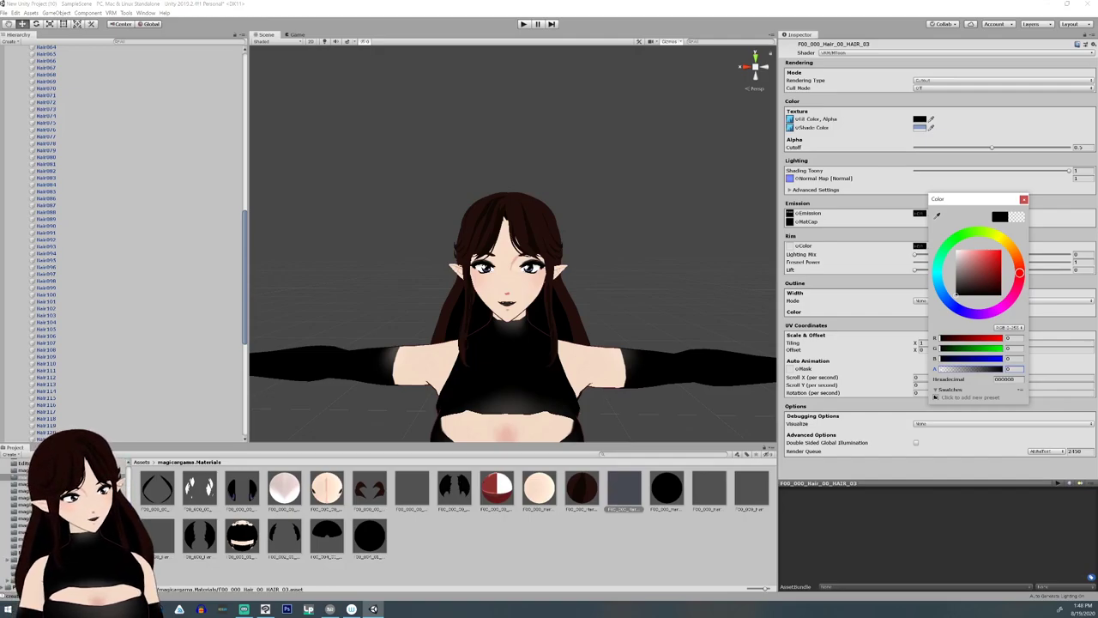
pyautogui.click(1024, 199)
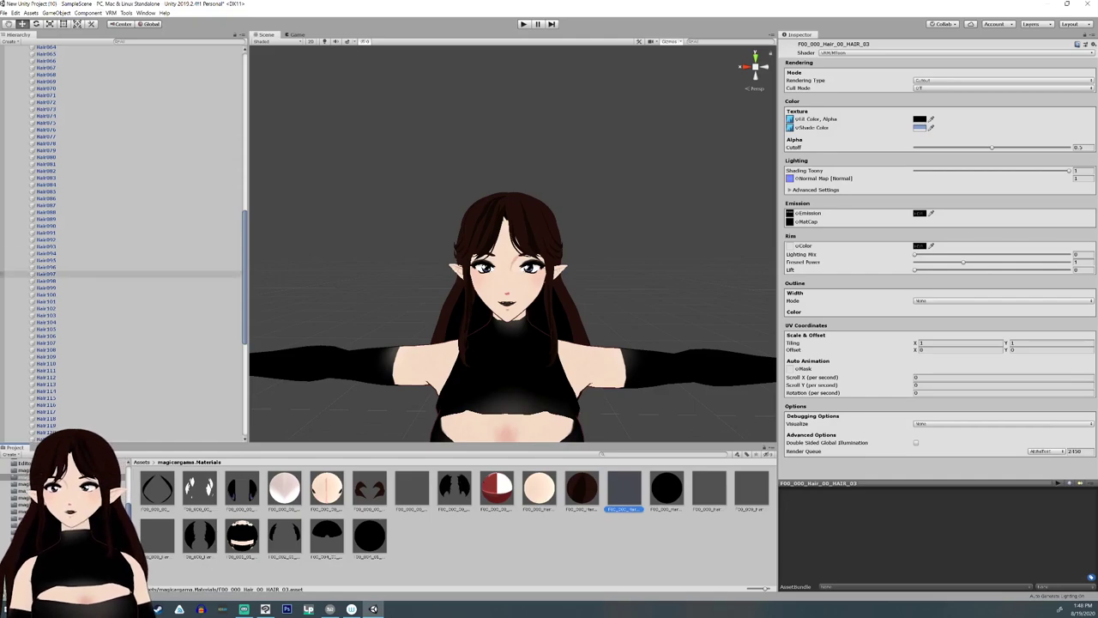
# Collapse the Hairs group, open the BlendShape asset from magicargama.BlendShapes, and enlarge its inspector and character preview.
pyautogui.scroll(15, 124, 214)
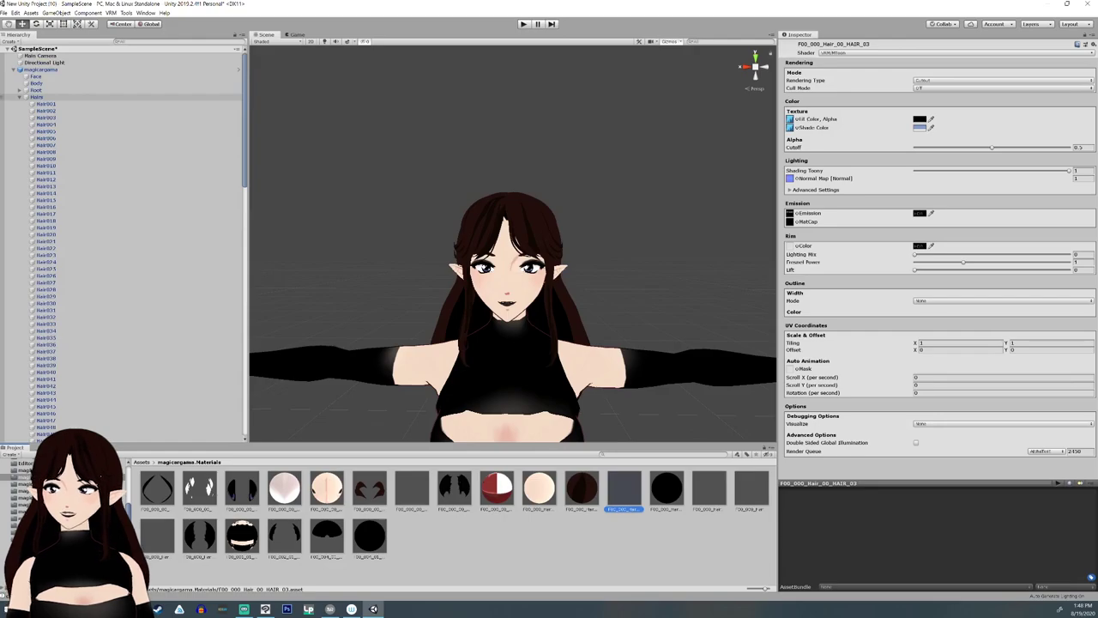
pyautogui.click(19, 97)
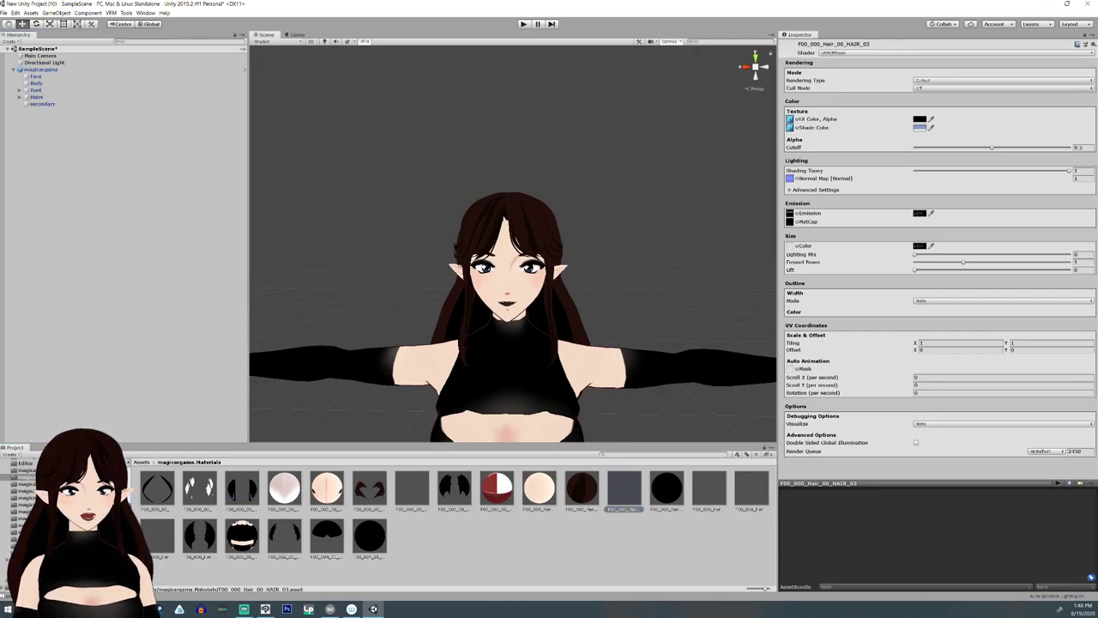
pyautogui.click(26, 470)
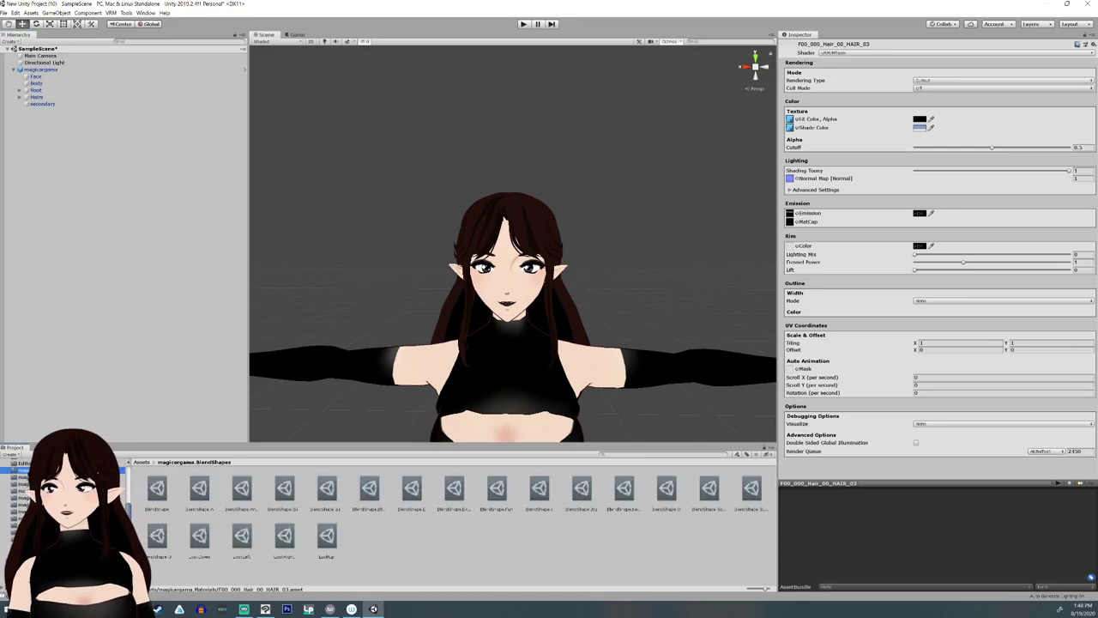
pyautogui.click(157, 490)
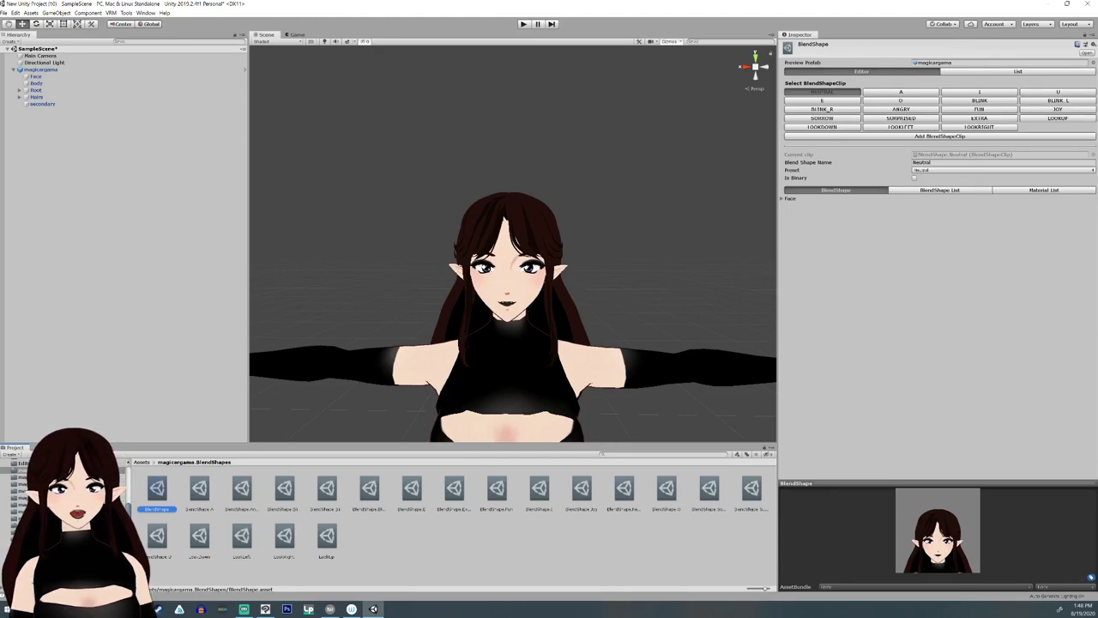
pyautogui.moveTo(939, 483); pyautogui.dragTo(940, 391)
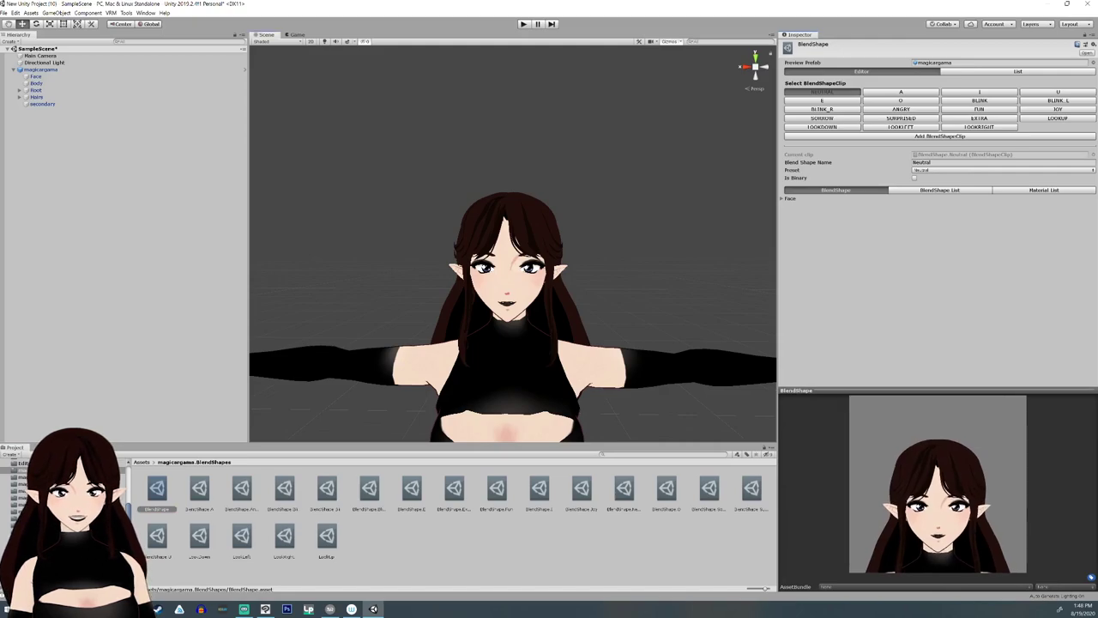
pyautogui.moveTo(778, 343); pyautogui.dragTo(621, 343)
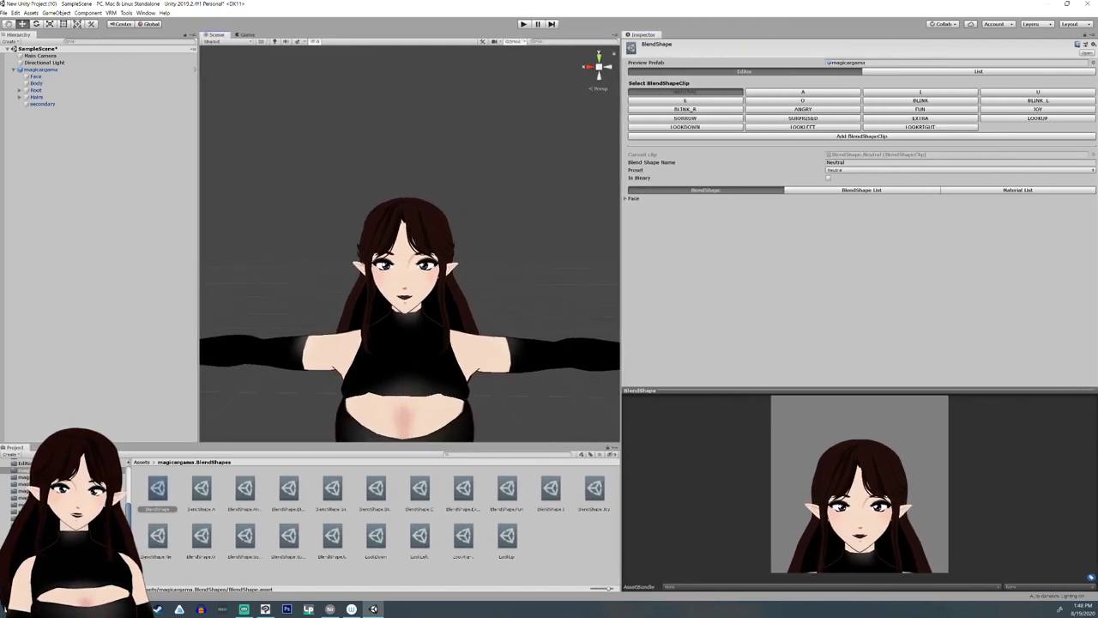
# Preview the A, I, U, E and O blend shape clips on the character.
pyautogui.click(803, 91)
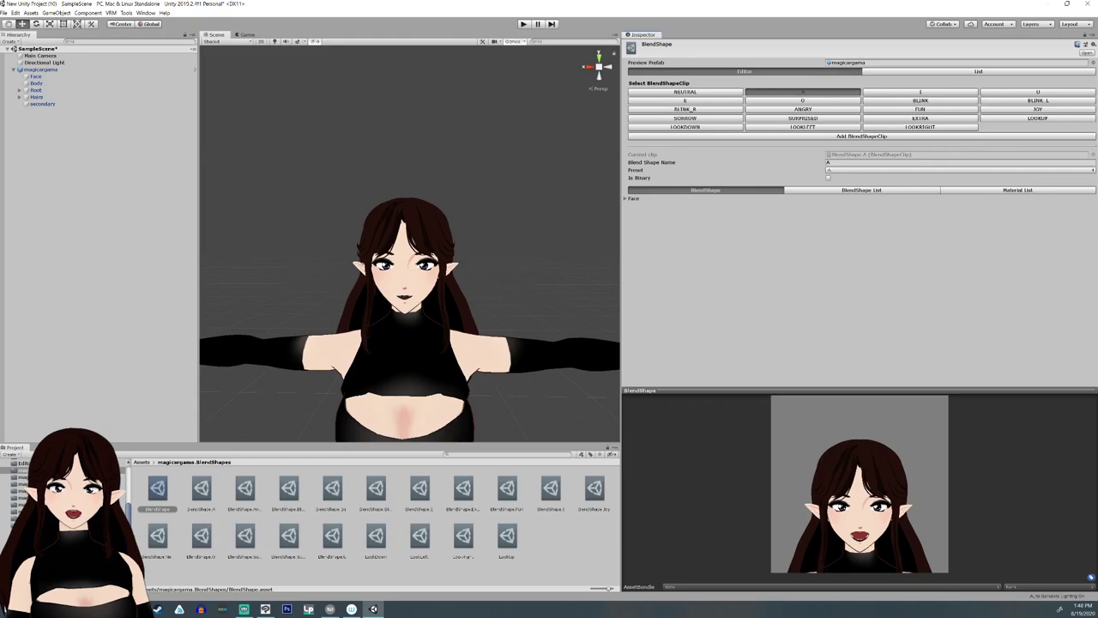
pyautogui.click(921, 92)
pyautogui.click(1038, 92)
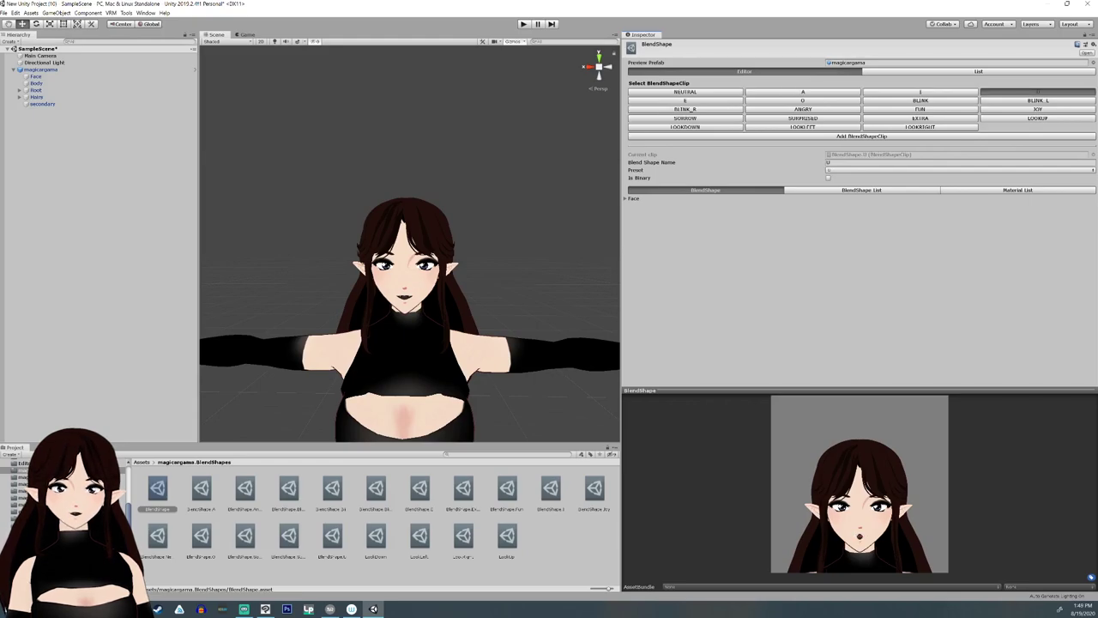
pyautogui.click(685, 100)
pyautogui.click(803, 100)
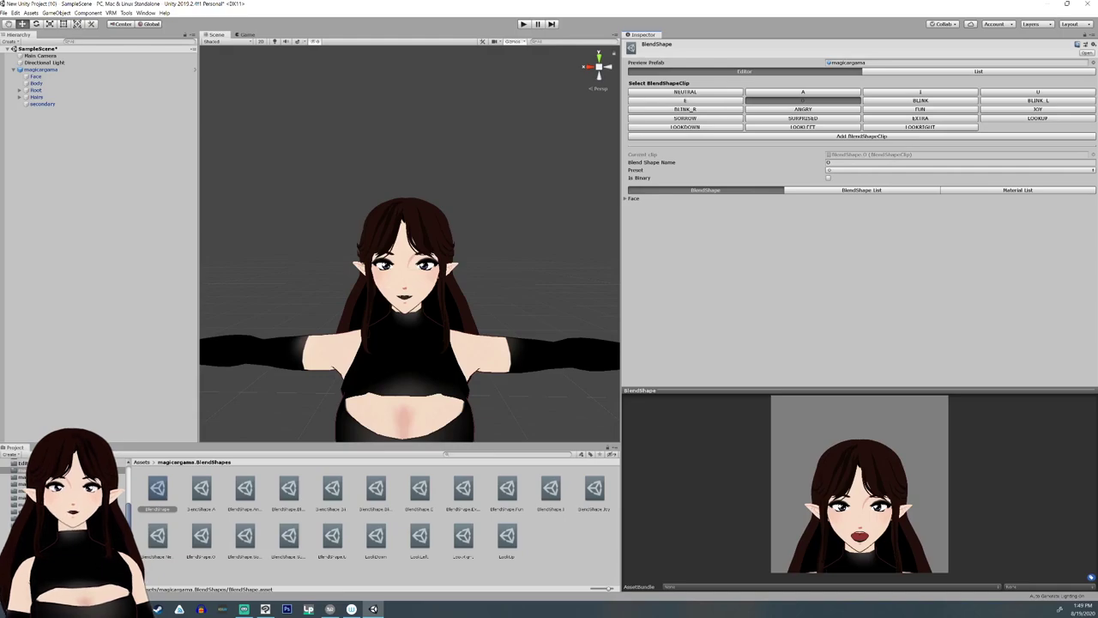
# Preview the ANGRY blend shape clip and lower its Fcl_ALL_Angry face weight to 84.4.
pyautogui.click(803, 109)
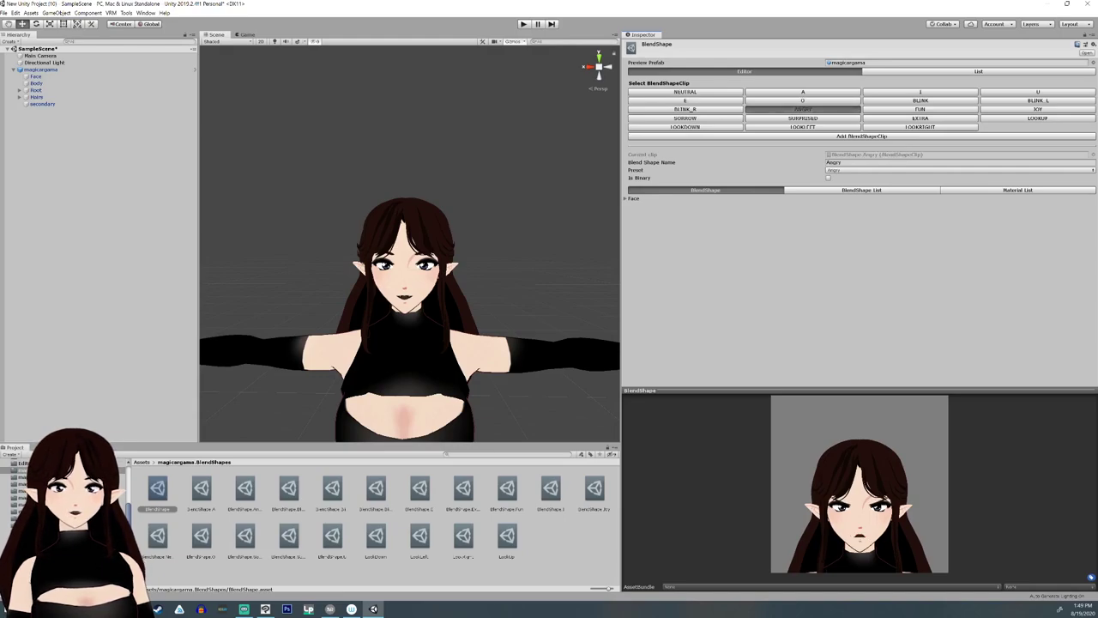
pyautogui.click(626, 199)
pyautogui.moveTo(1064, 206); pyautogui.dragTo(1025, 206)
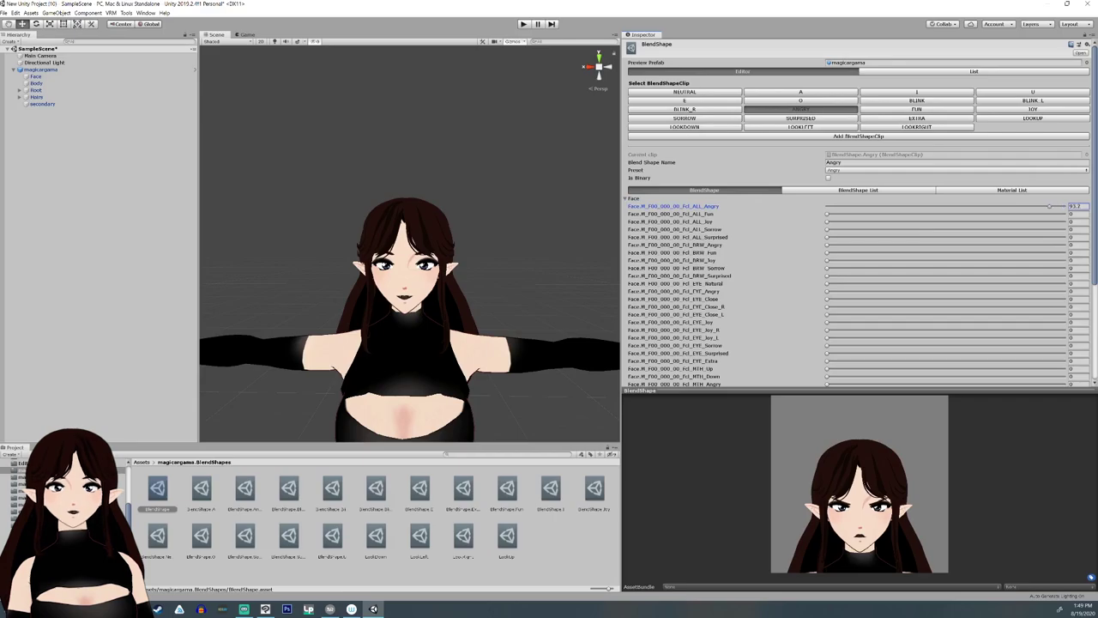
pyautogui.scroll(-5, 858, 215)
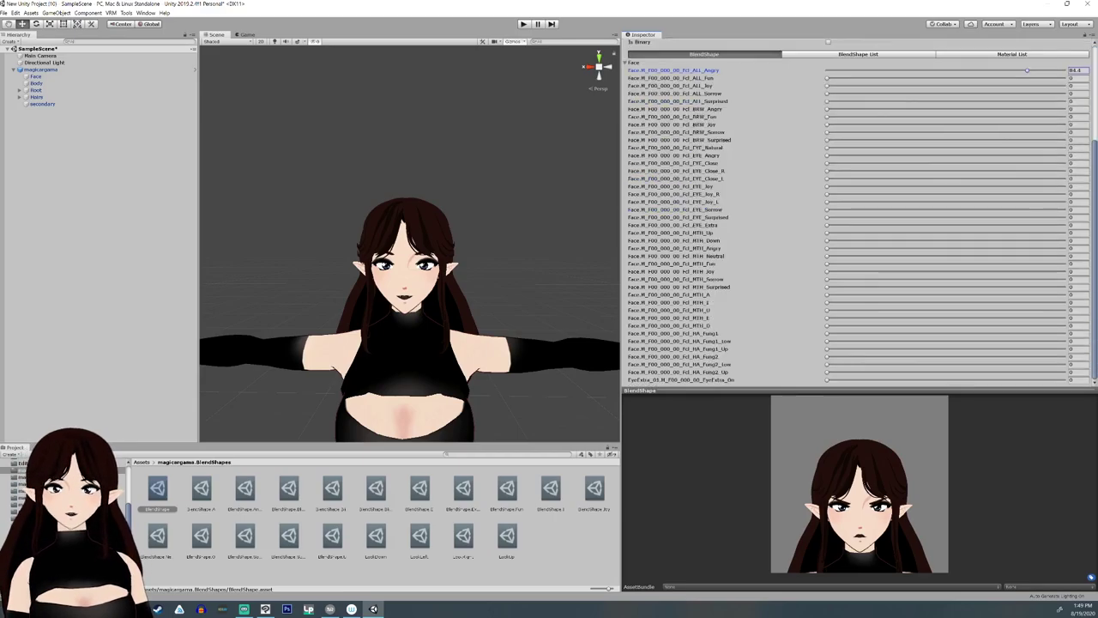
pyautogui.scroll(5, 858, 215)
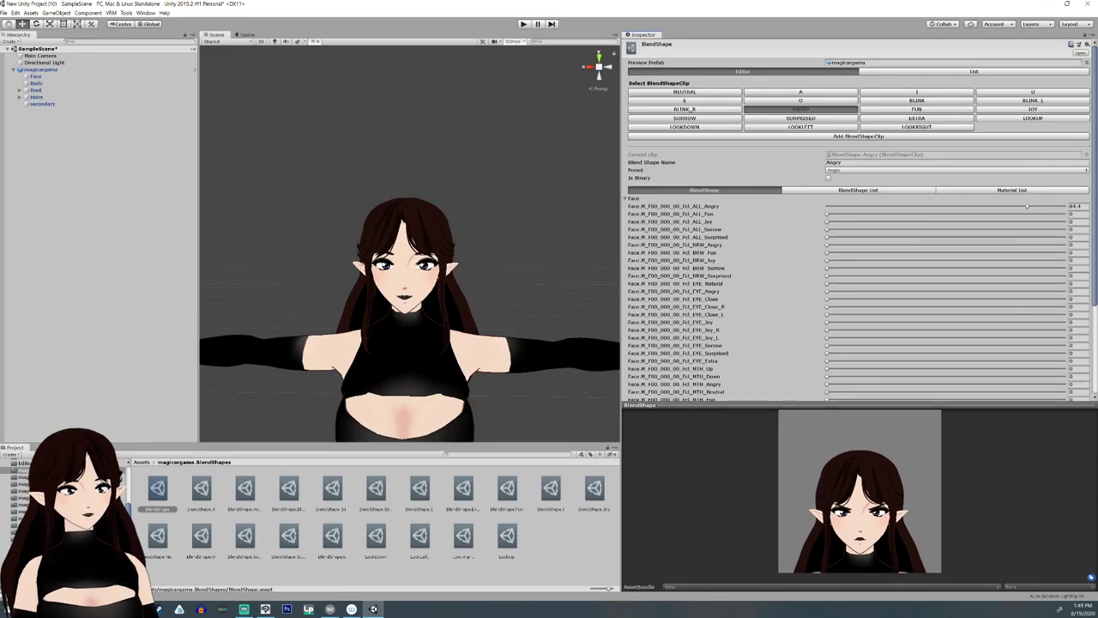
# Add an empty entry to the Angry clip's material list and check which material names it offers.
pyautogui.click(1012, 189)
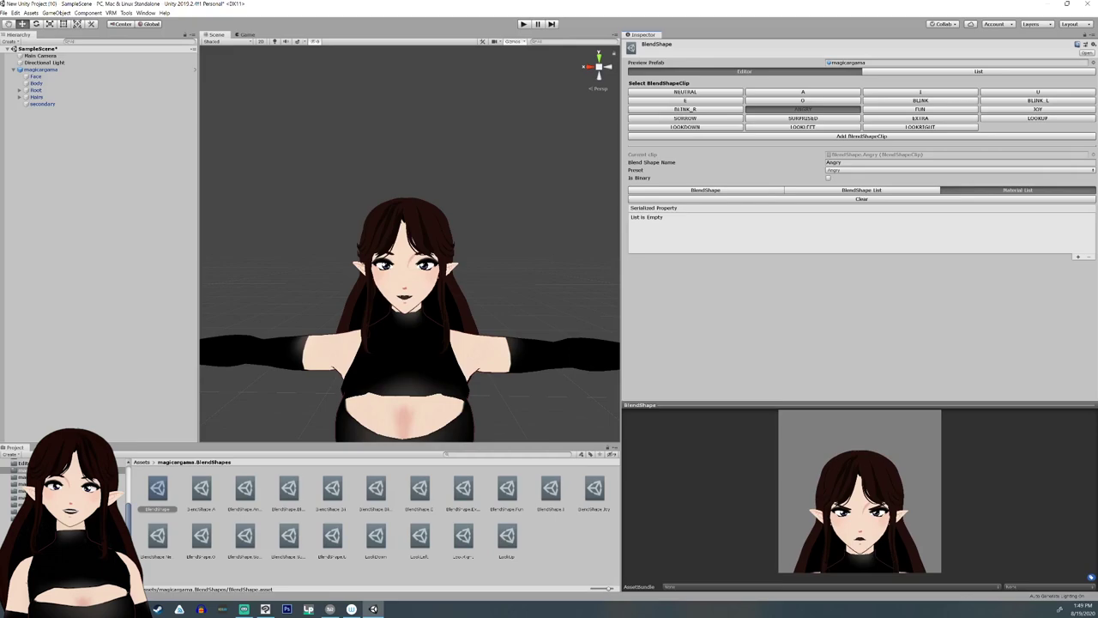
pyautogui.click(1078, 257)
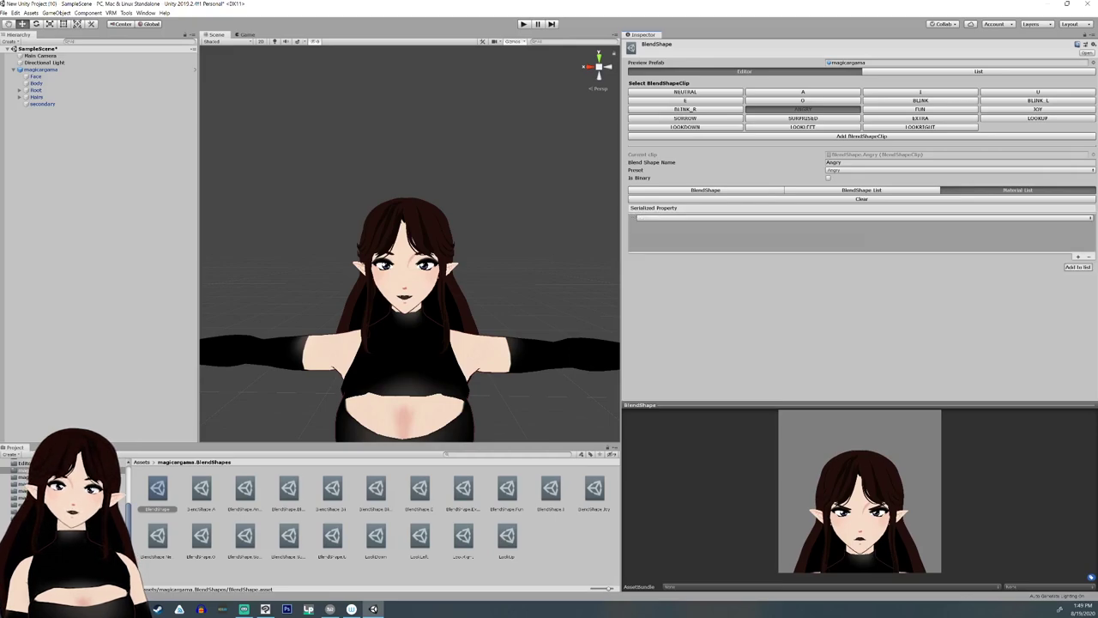
pyautogui.click(705, 217)
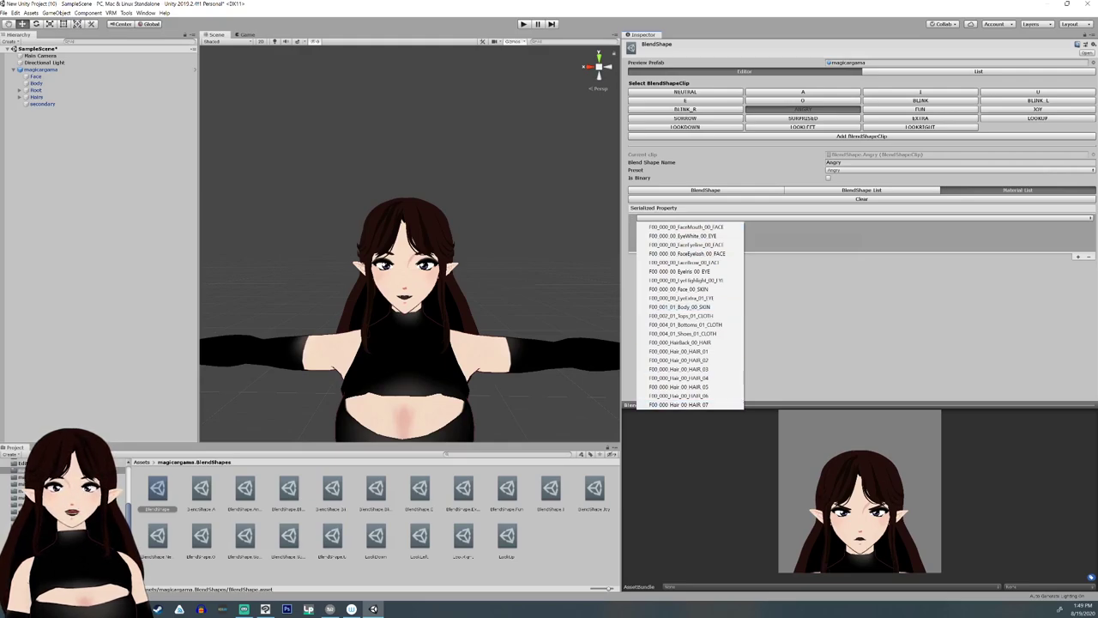
pyautogui.click(158, 491)
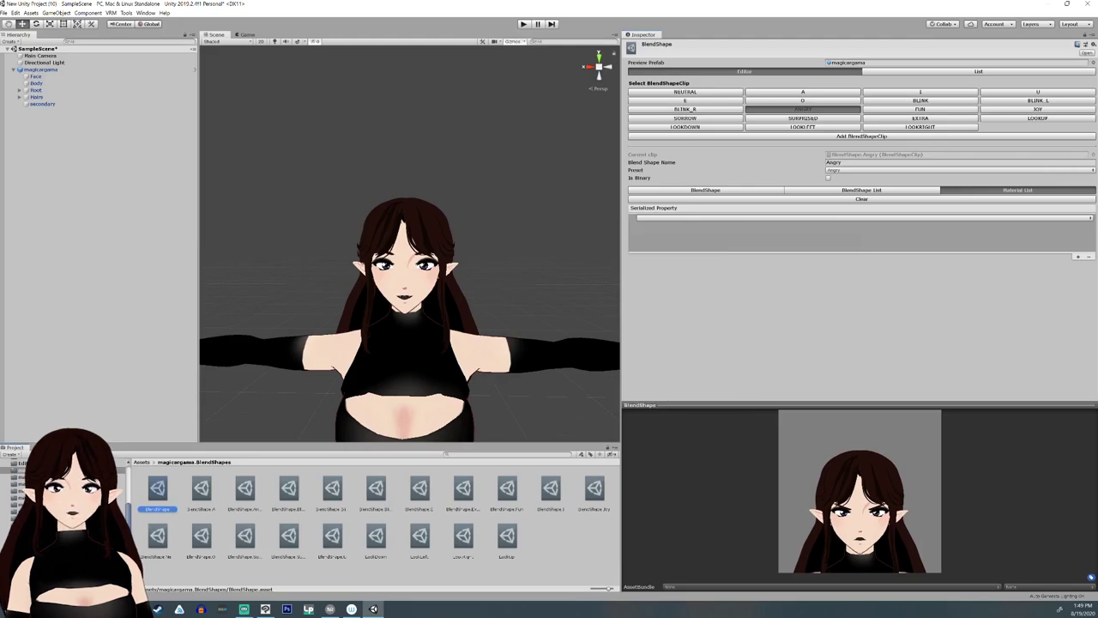
# In magicargama.Materials, rename the sparkles material F00_000_Hair_00_HAIR_07 as magic.
pyautogui.click(23, 477)
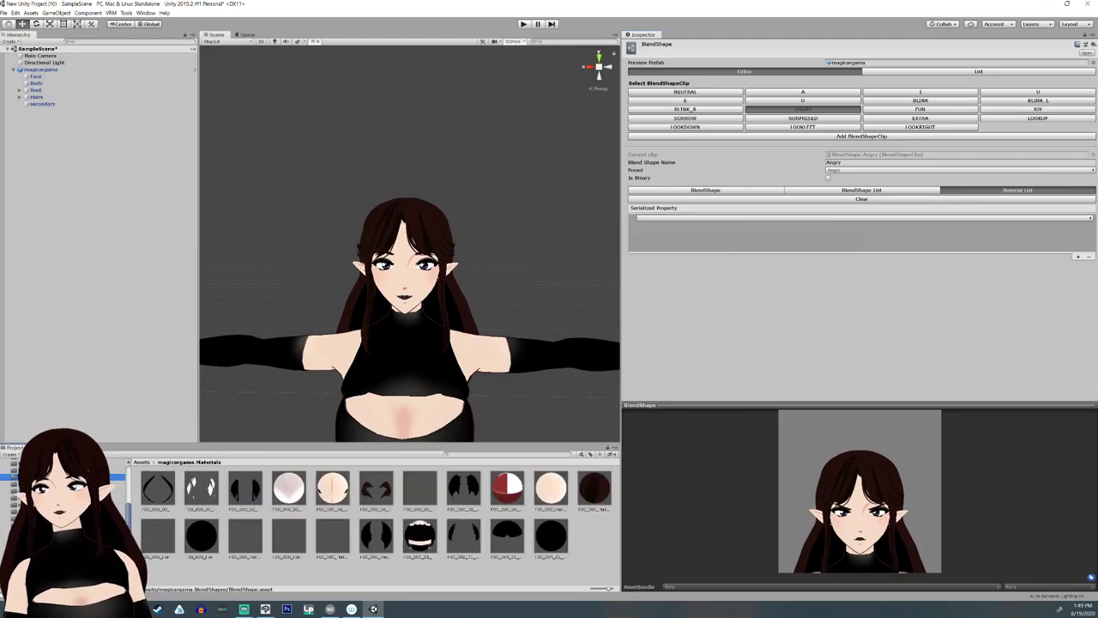
pyautogui.click(332, 537)
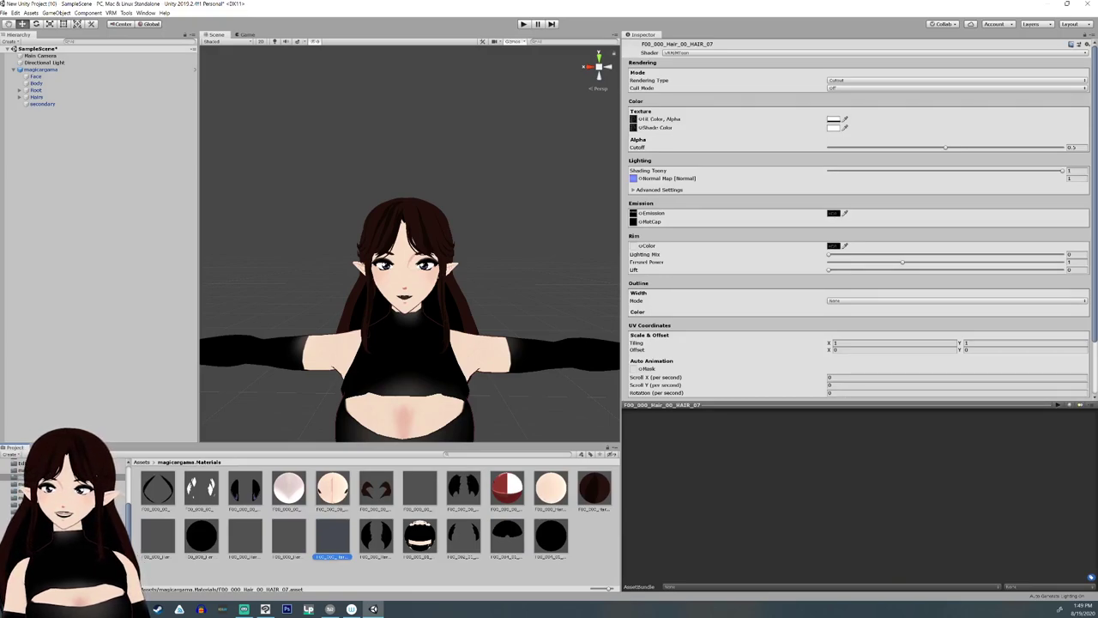
pyautogui.rightClick(335, 539)
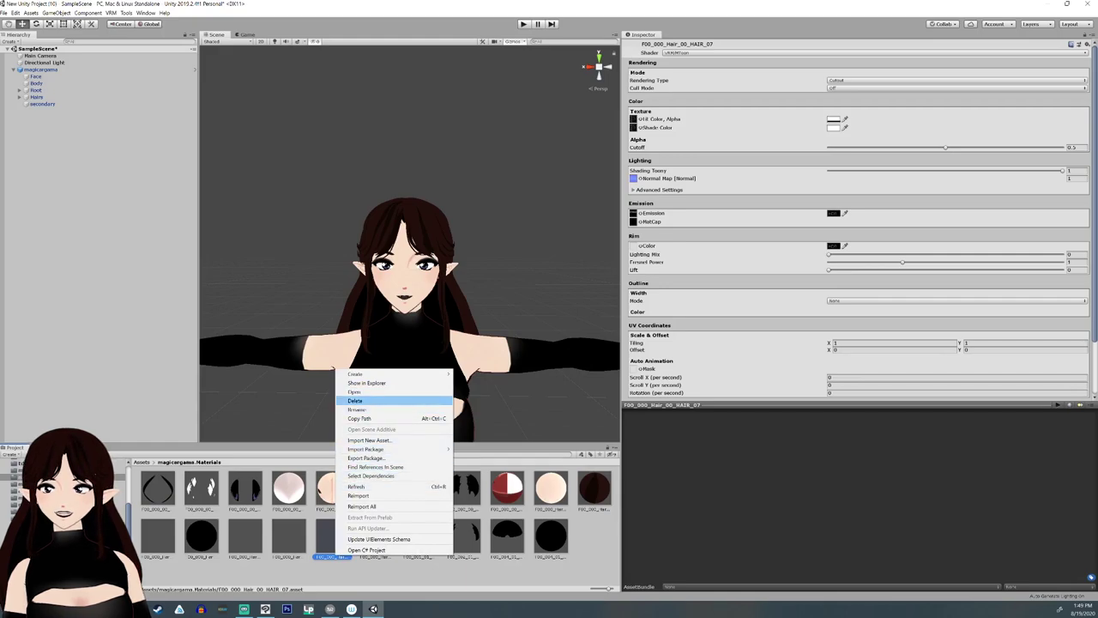
pyautogui.click(358, 410)
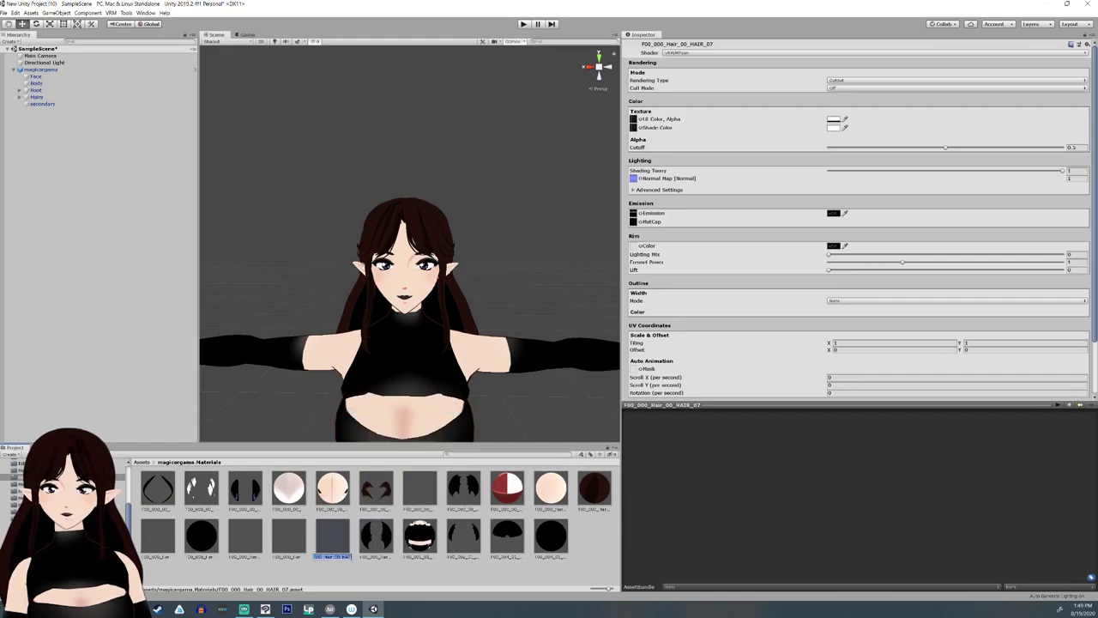
pyautogui.write('magic')
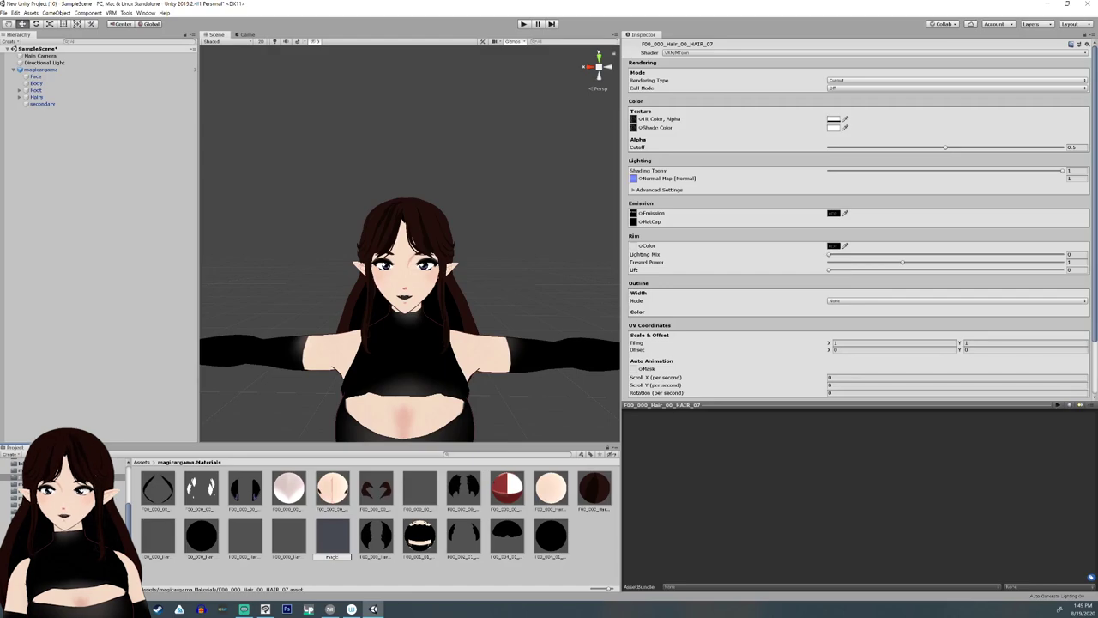
# Identify material F00_000_Hair_00_HAIR_06 through its lit color alpha, leave the alpha at 0, and rename the material as tears.
pyautogui.click(289, 537)
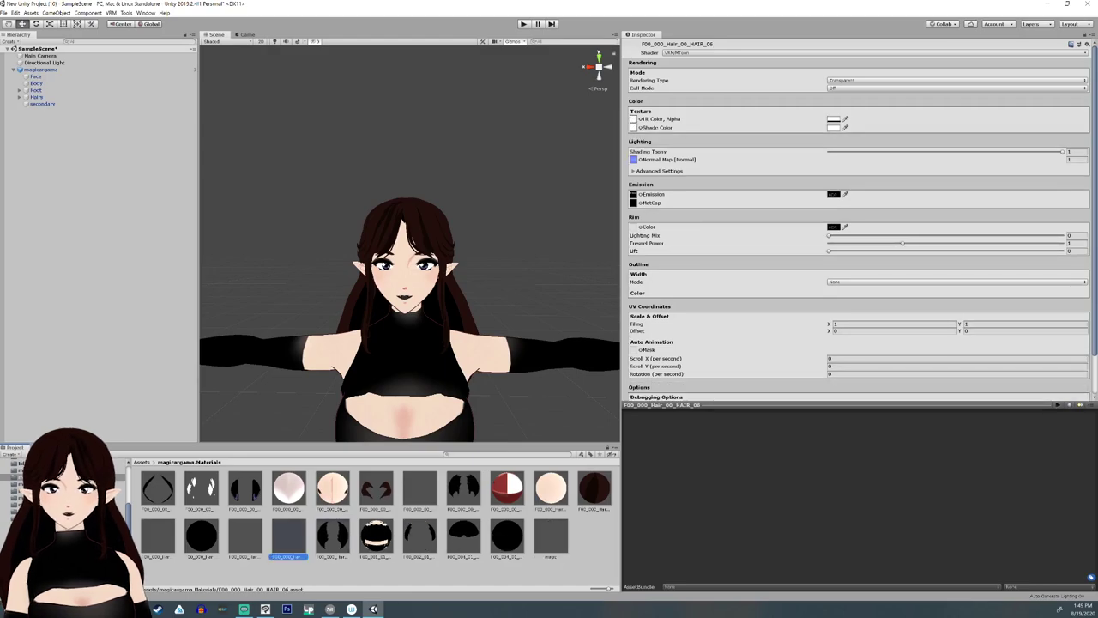
pyautogui.click(833, 120)
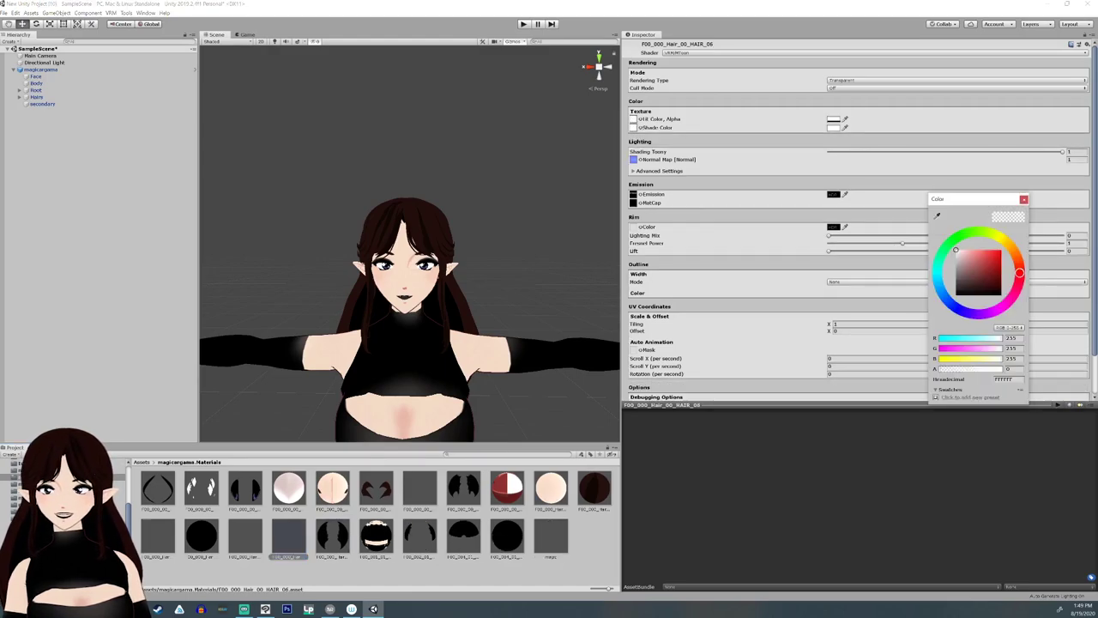
pyautogui.moveTo(941, 369)
pyautogui.mouseDown()
pyautogui.moveTo(1000, 369)
pyautogui.moveTo(940, 369)
pyautogui.mouseUp()
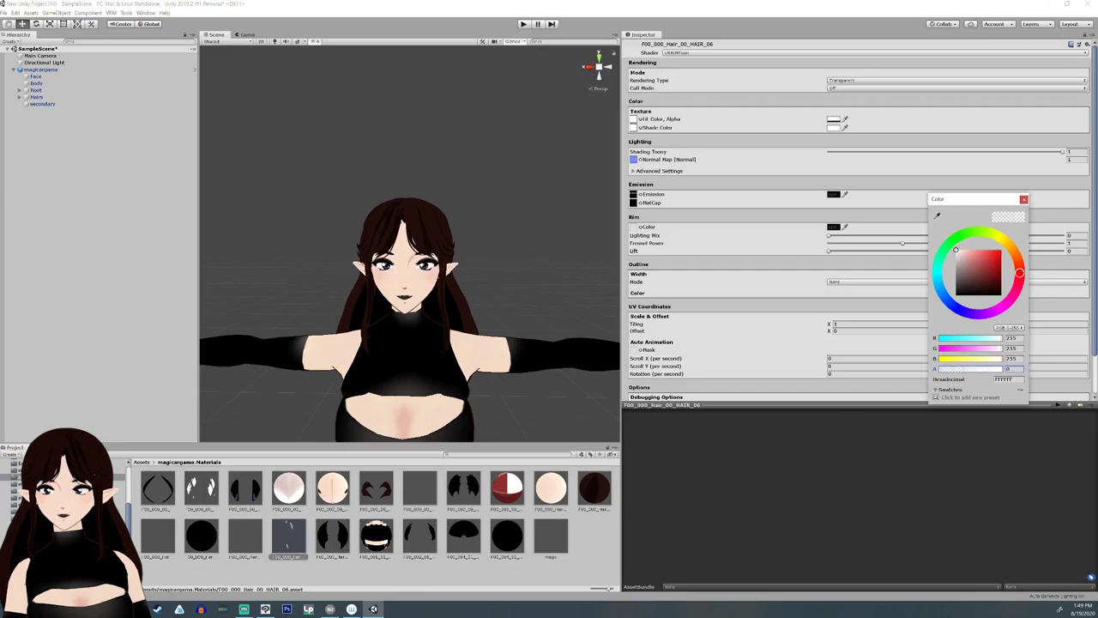
pyautogui.rightClick(290, 550)
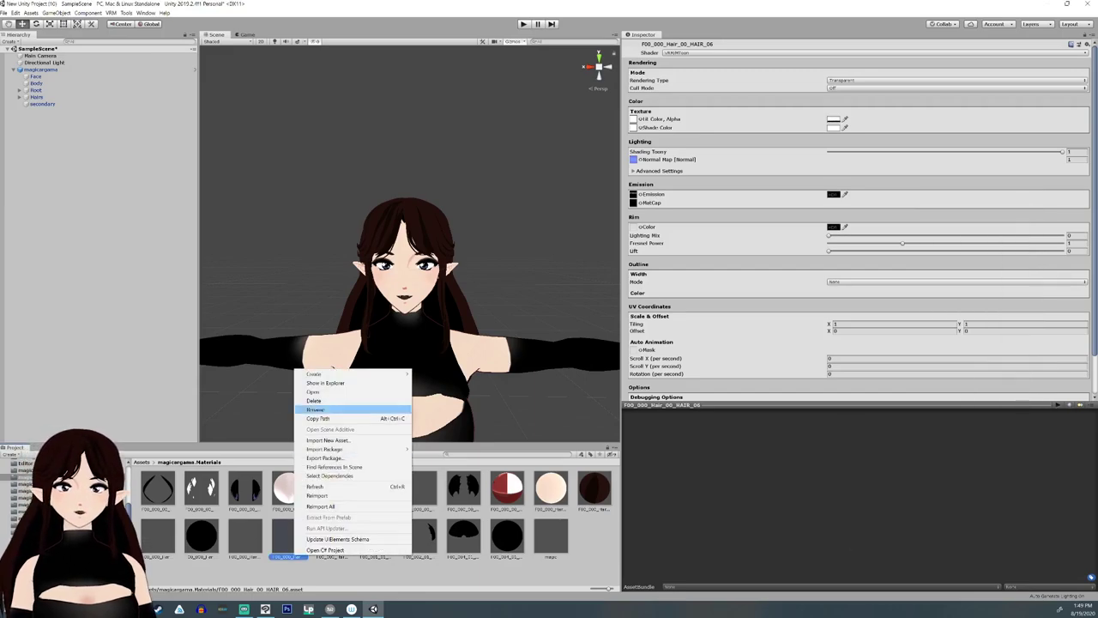
pyautogui.click(326, 409)
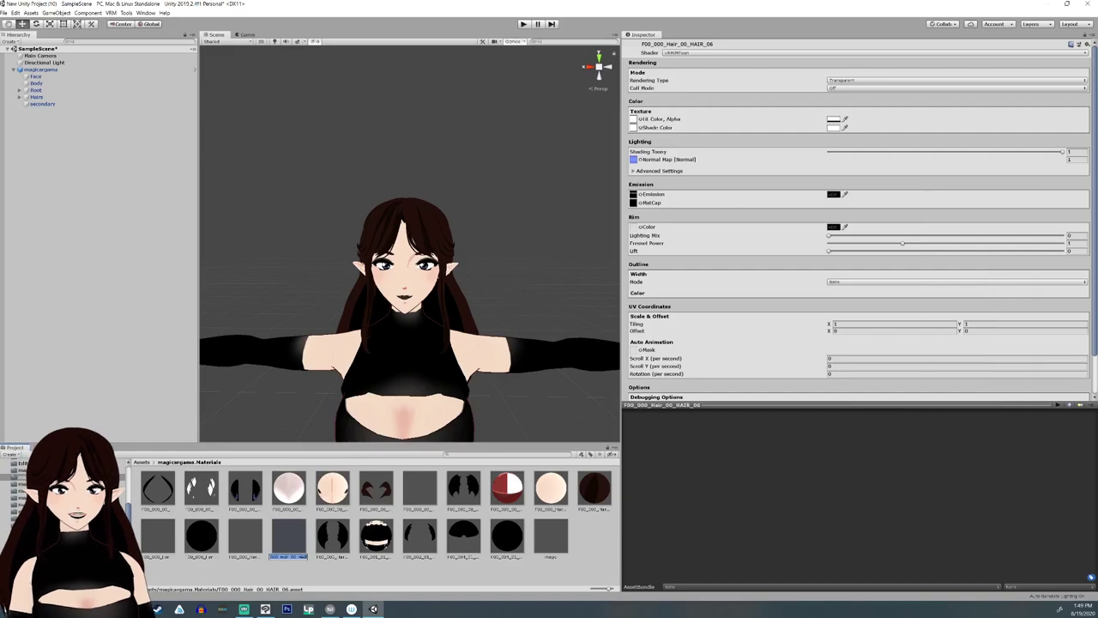
pyautogui.write('trans')
# Rename the anger mark material F00_000_Hair_00_HAIR_05 as angry.
pyautogui.click(246, 537)
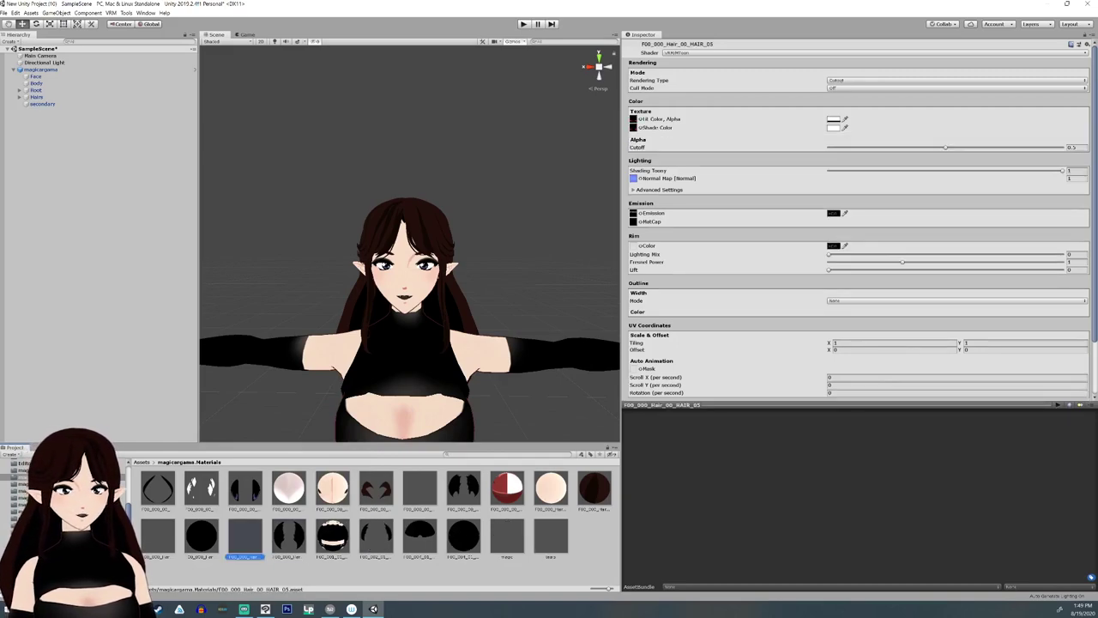
pyautogui.rightClick(247, 549)
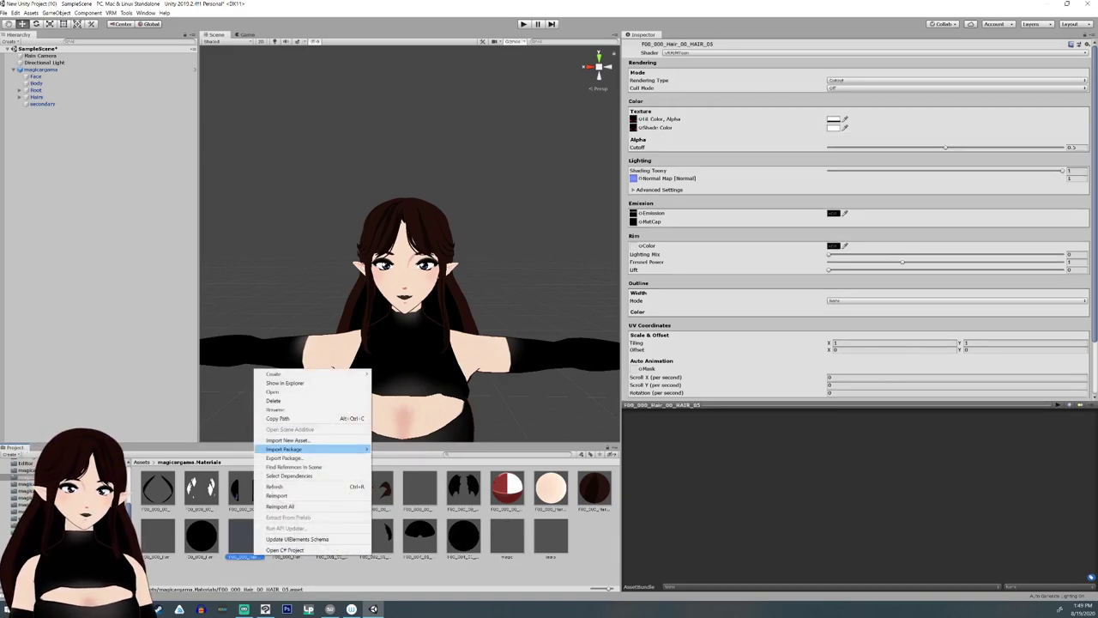
pyautogui.click(284, 410)
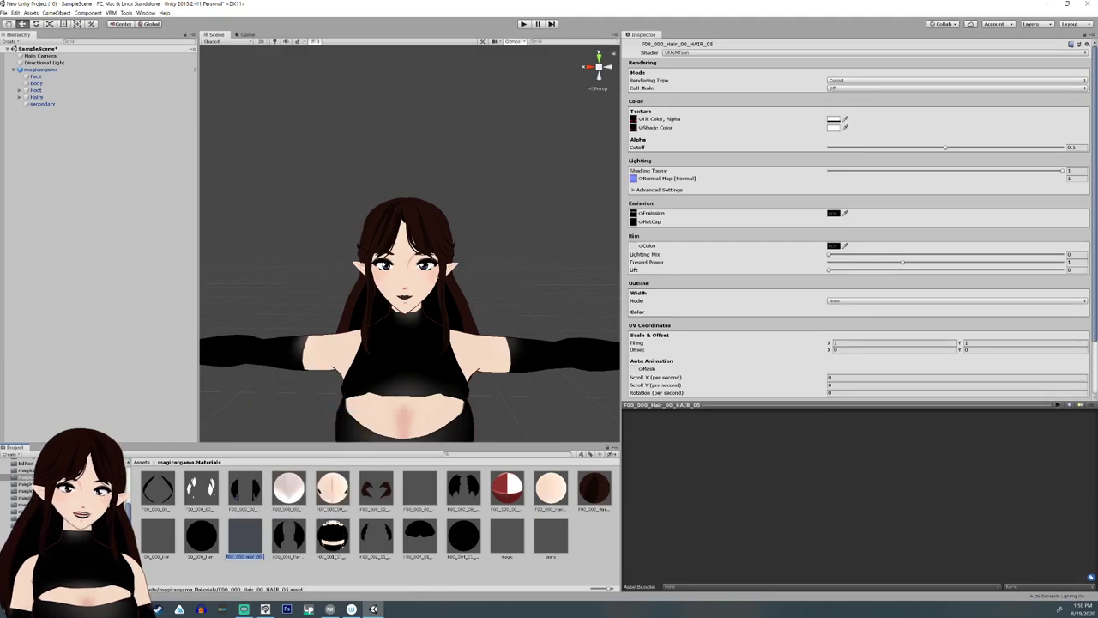
pyautogui.write('shgry')
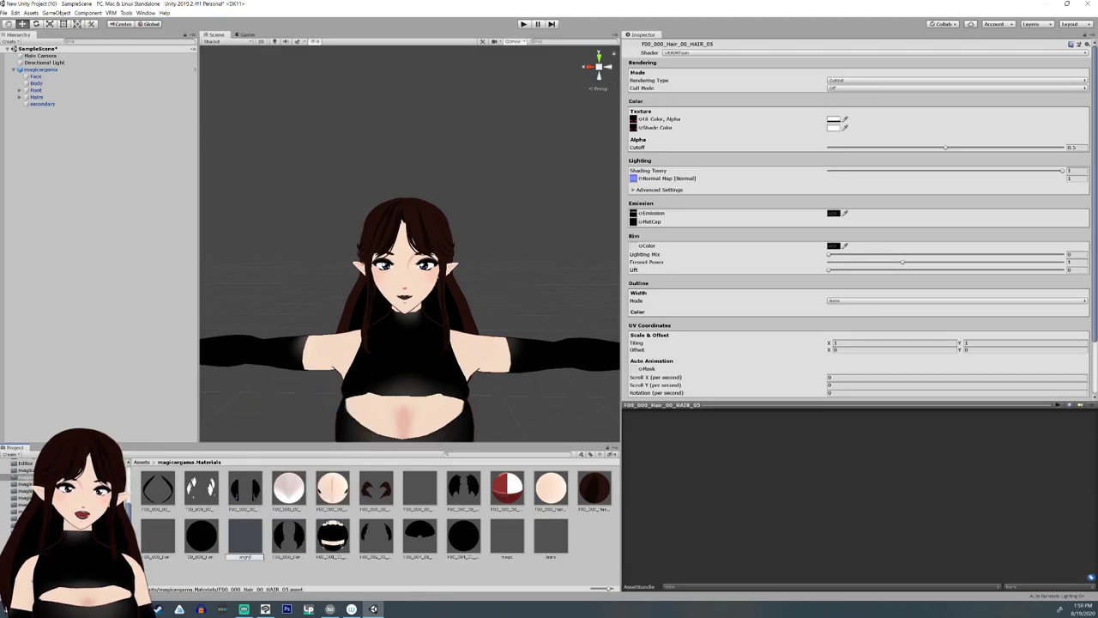
pyautogui.press('Return')
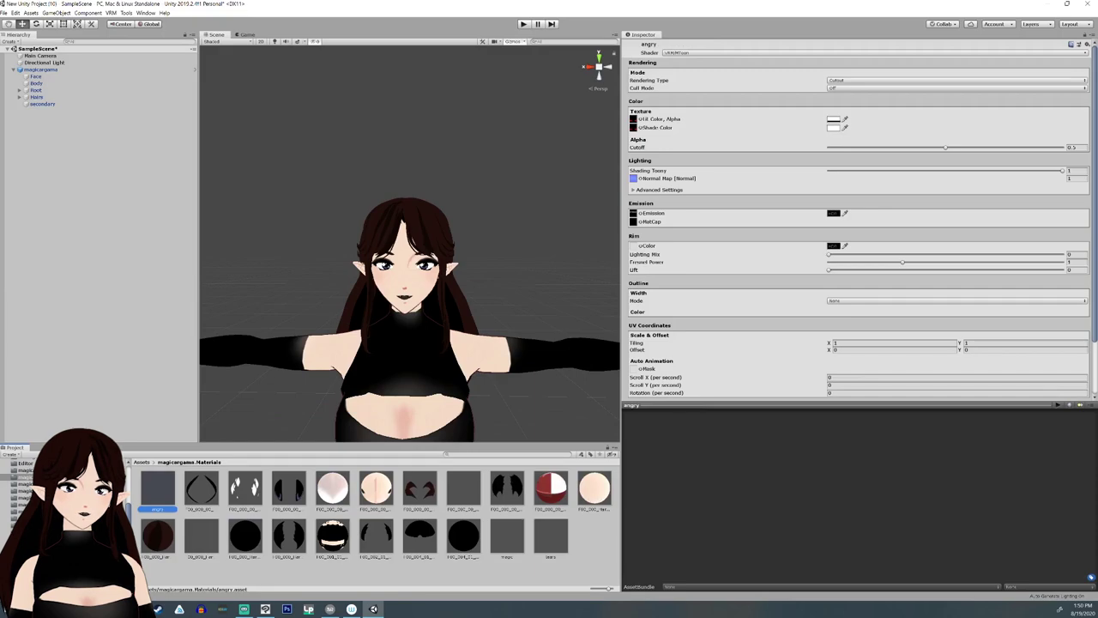
# Rename the witch hat material F00_000_Hair_00_HAIR_03 as hat.
pyautogui.click(201, 537)
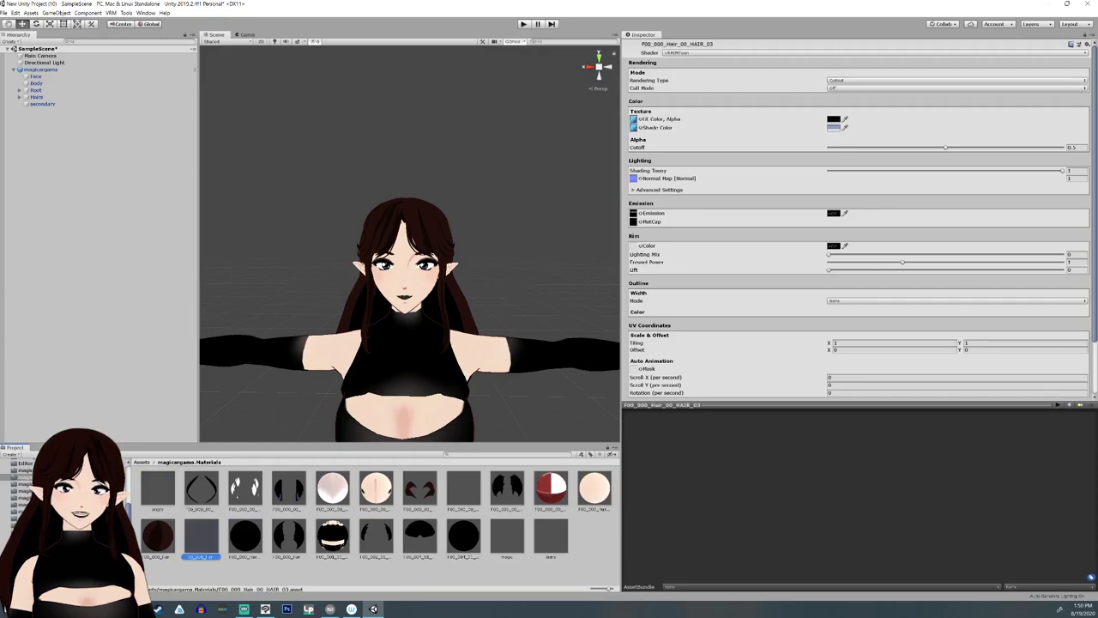
pyautogui.rightClick(211, 556)
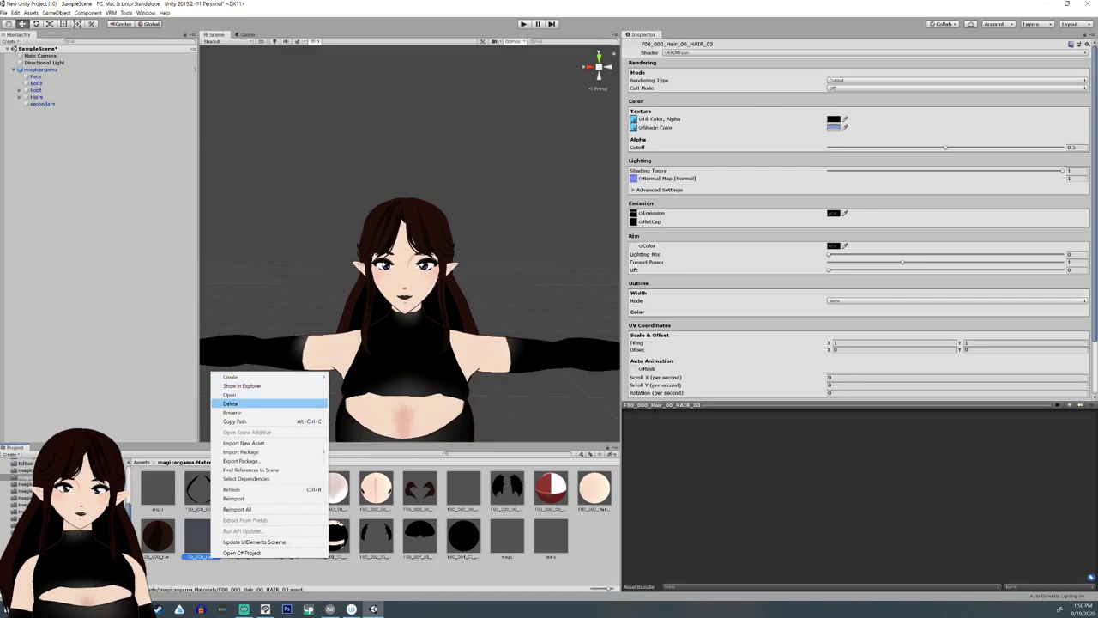
pyautogui.click(232, 412)
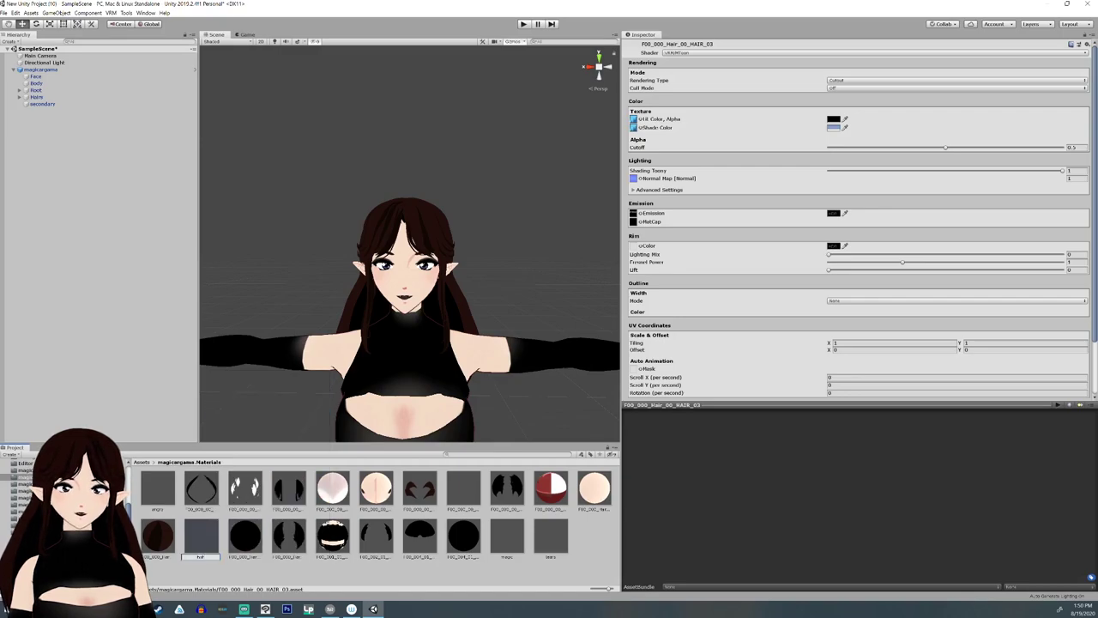
pyautogui.click(463, 490)
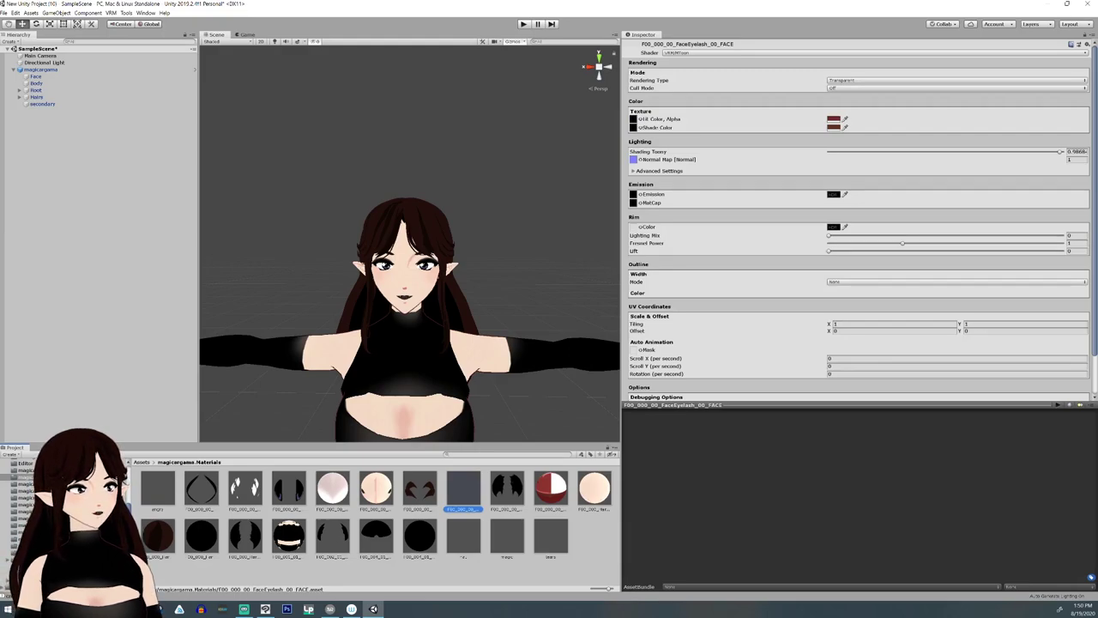
# Return to the magicargama.BlendShapes folder and reopen the BlendShape asset.
pyautogui.click(34, 491)
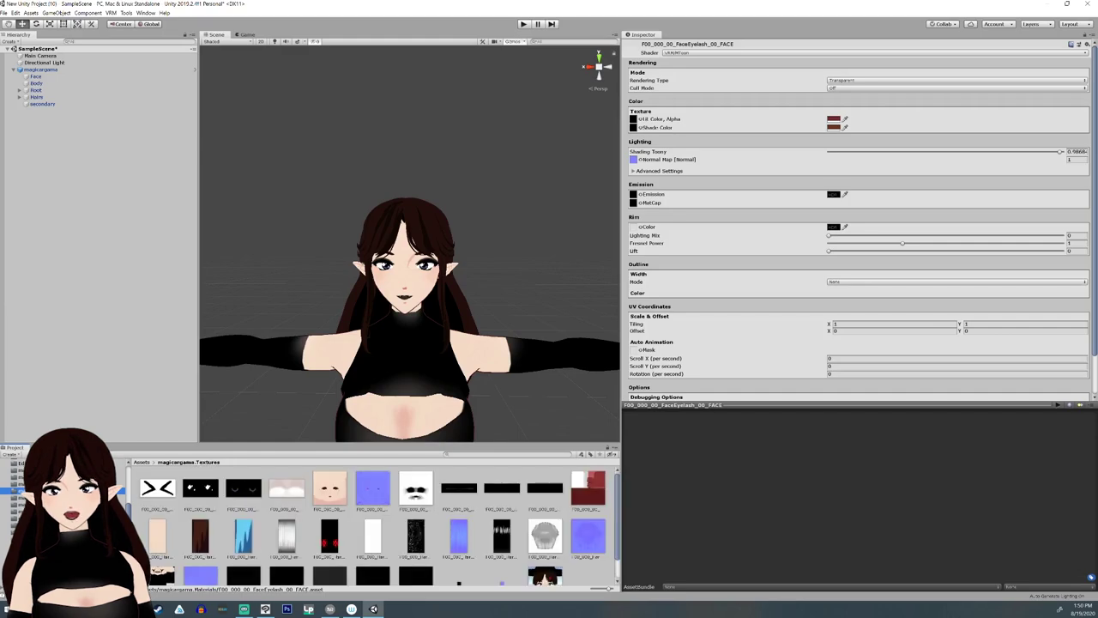
pyautogui.click(24, 463)
pyautogui.click(24, 470)
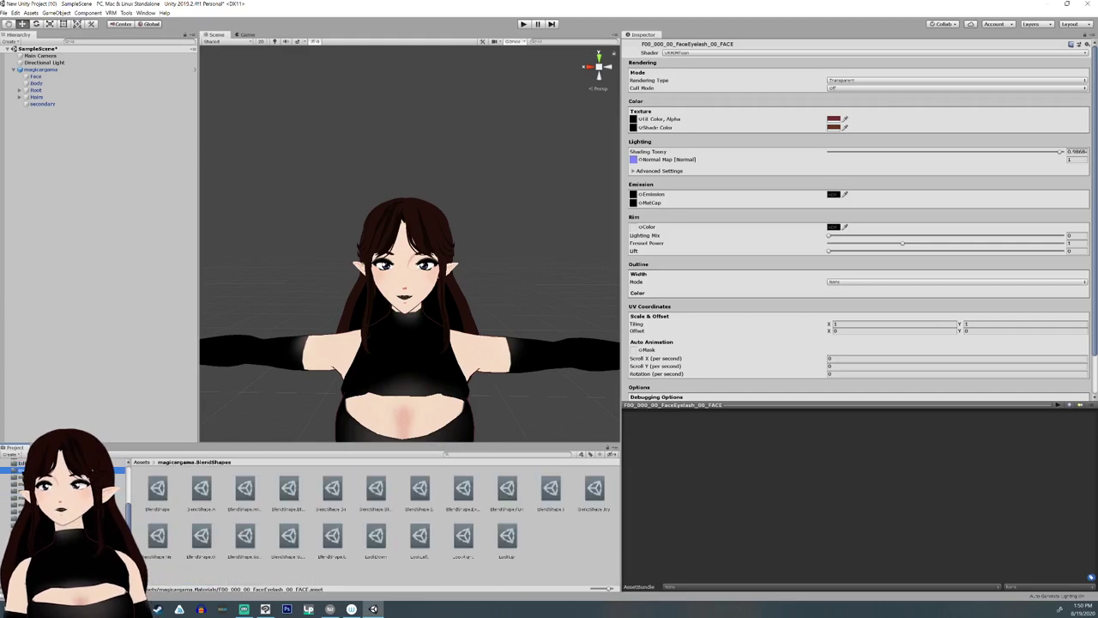
pyautogui.click(157, 490)
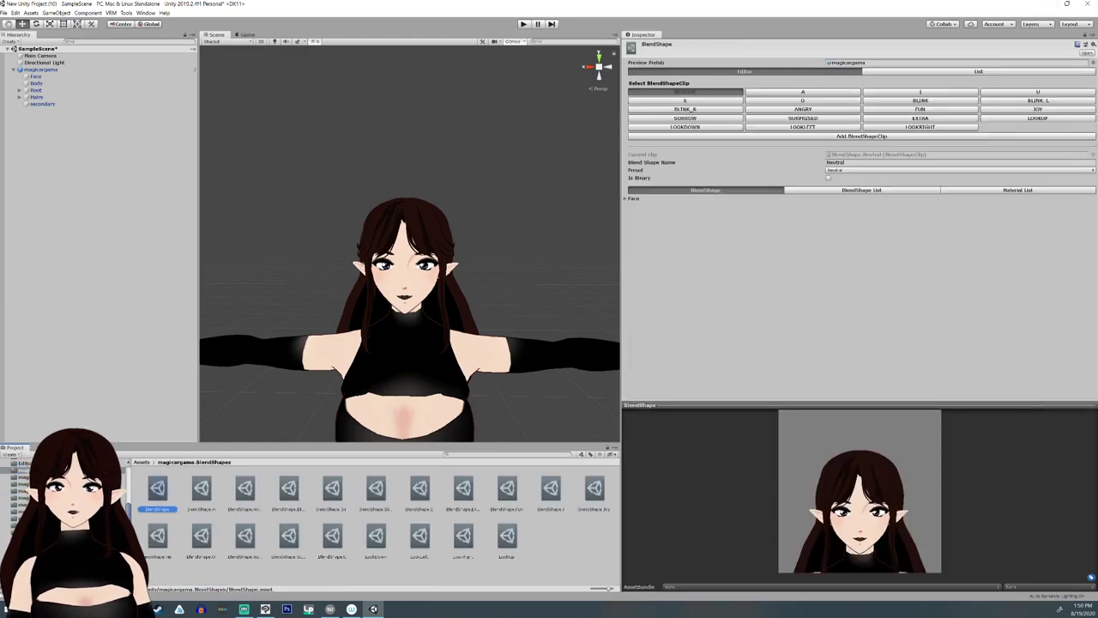
# In the ANGRY clip's material list, assign the angry material and its _Color property to the entry.
pyautogui.click(803, 109)
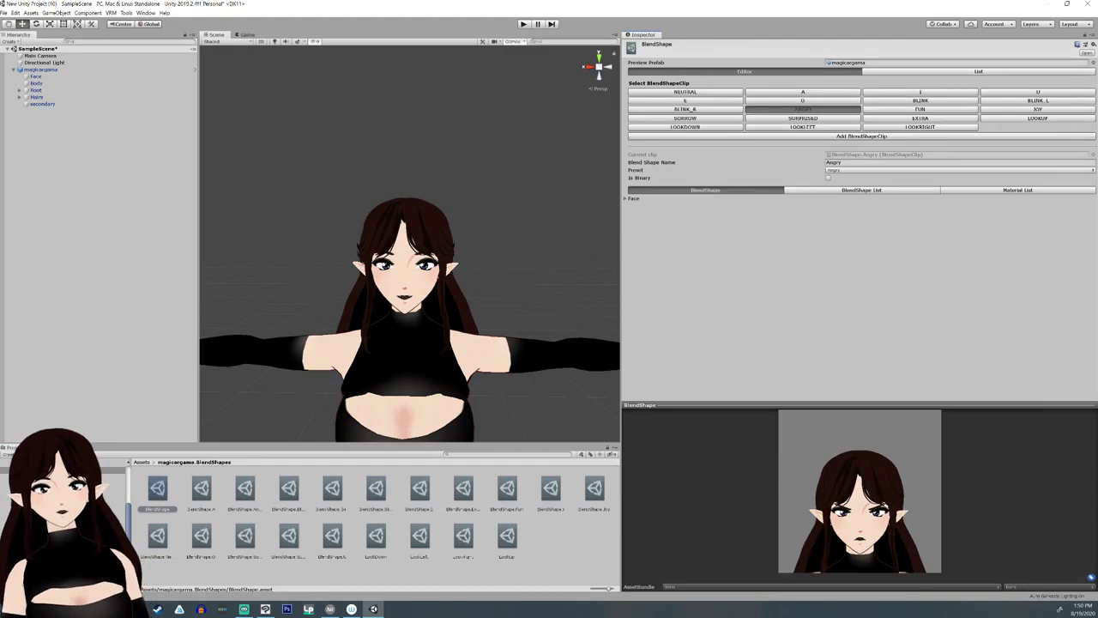
pyautogui.click(1018, 190)
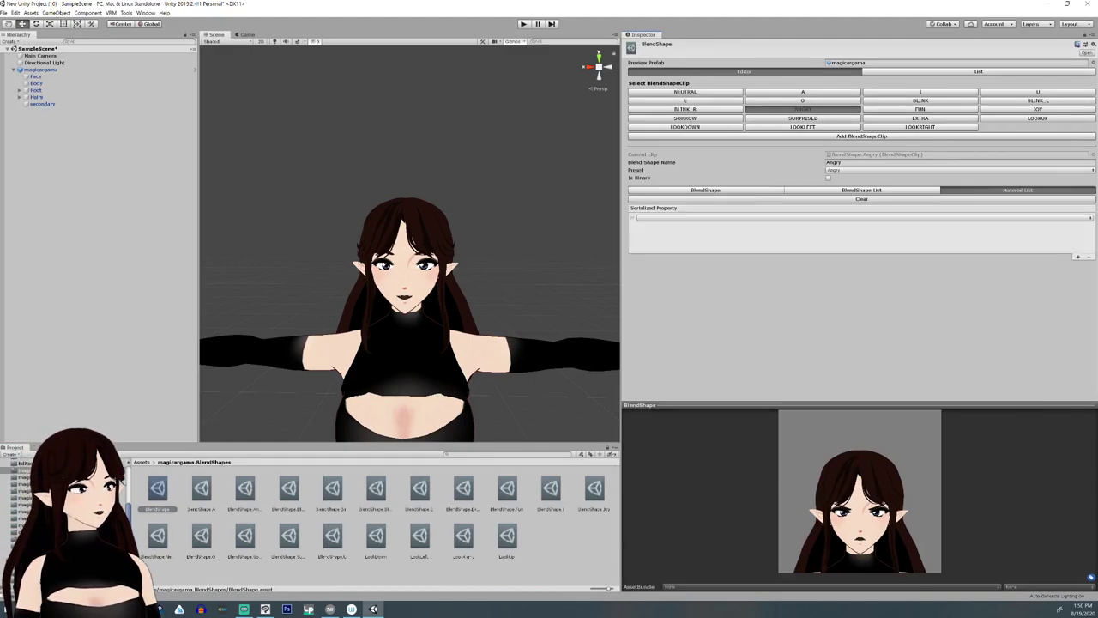
pyautogui.click(705, 218)
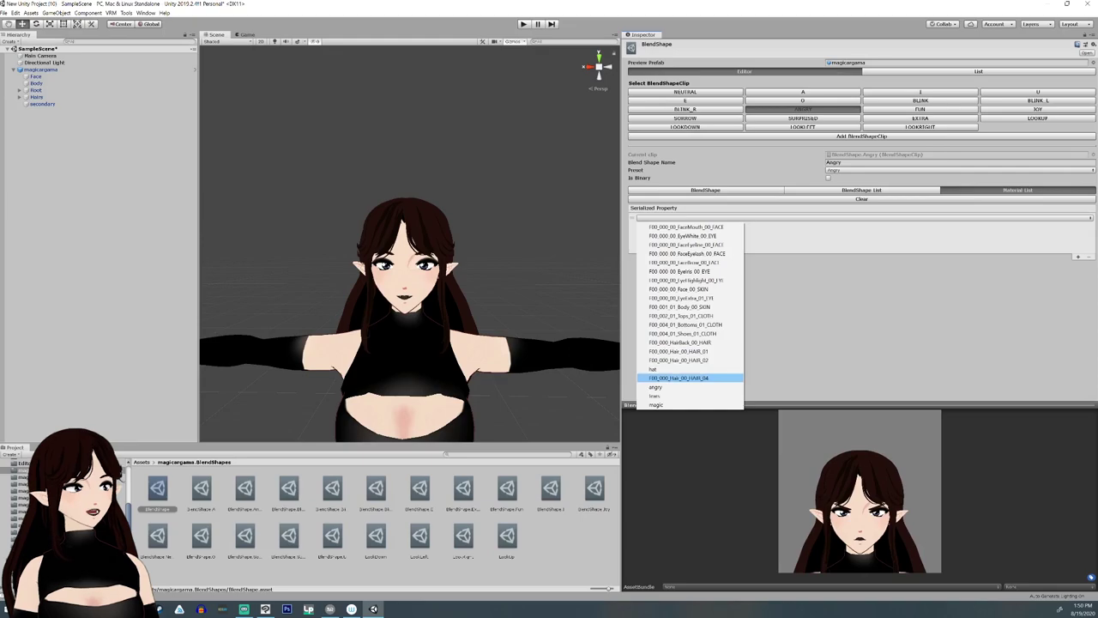
pyautogui.click(658, 387)
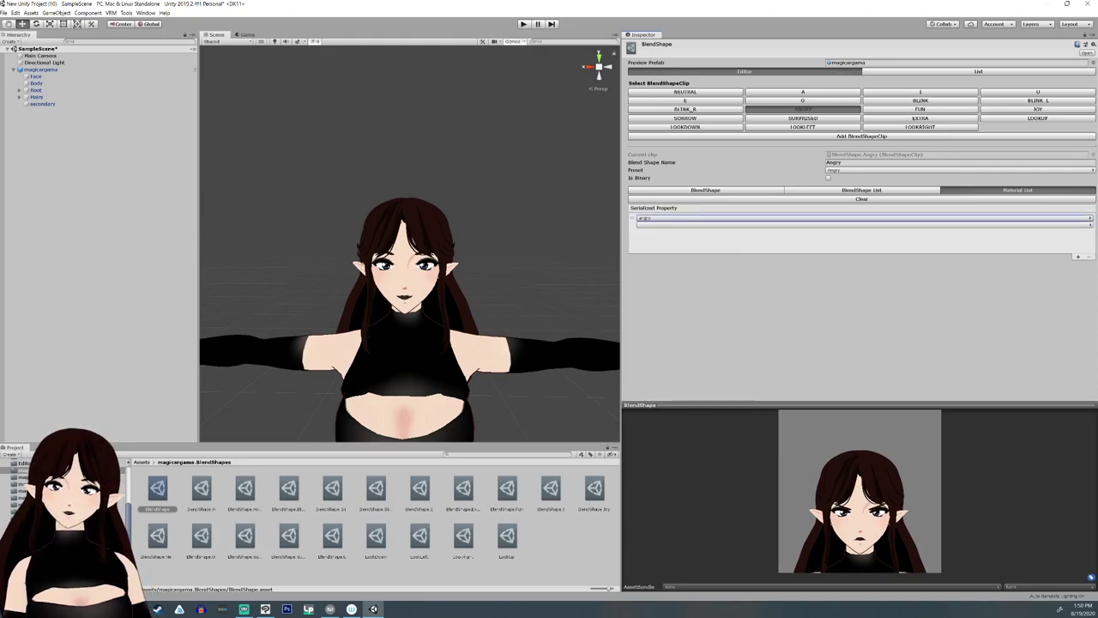
pyautogui.click(686, 225)
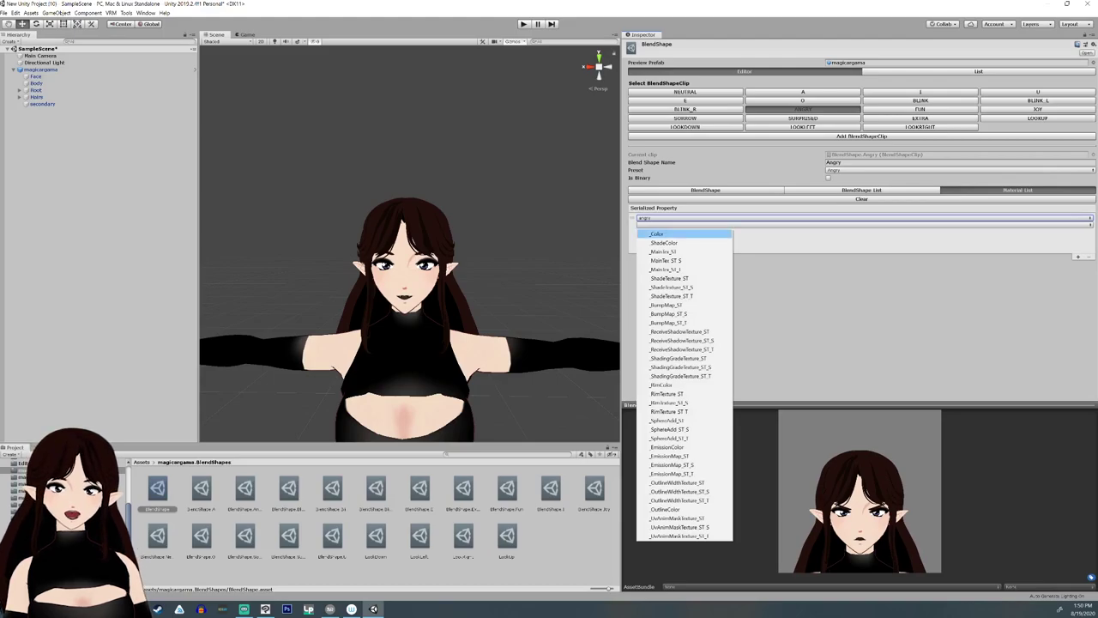
pyautogui.press('Return')
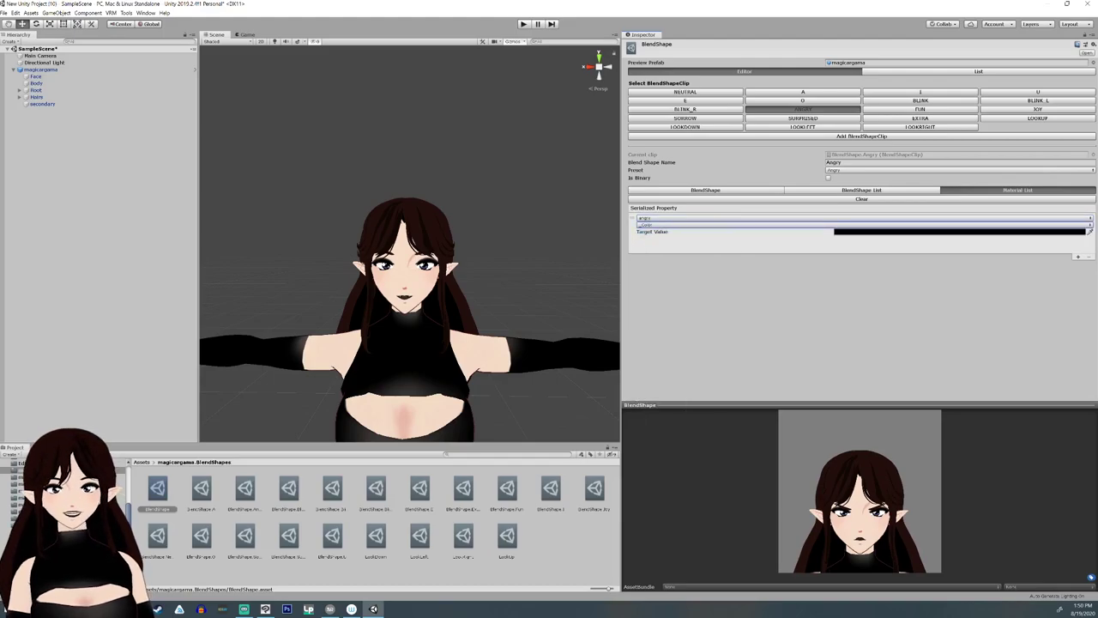
# Set the angry material's target color to white with alpha 255, then compare the ANGRY clip with FUN.
pyautogui.click(959, 232)
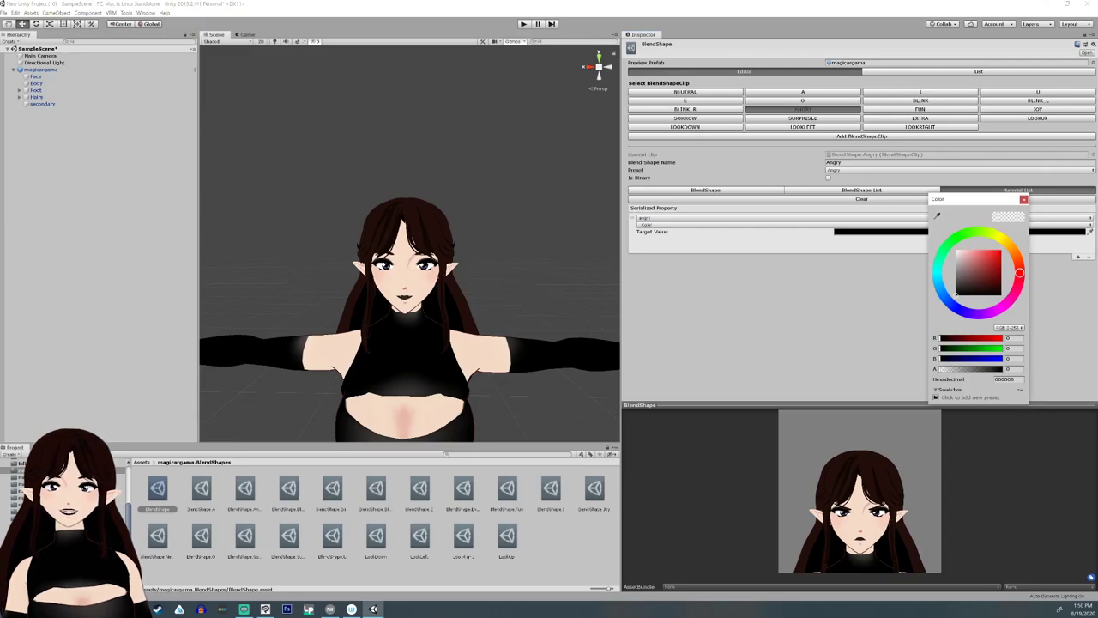
pyautogui.write('255')
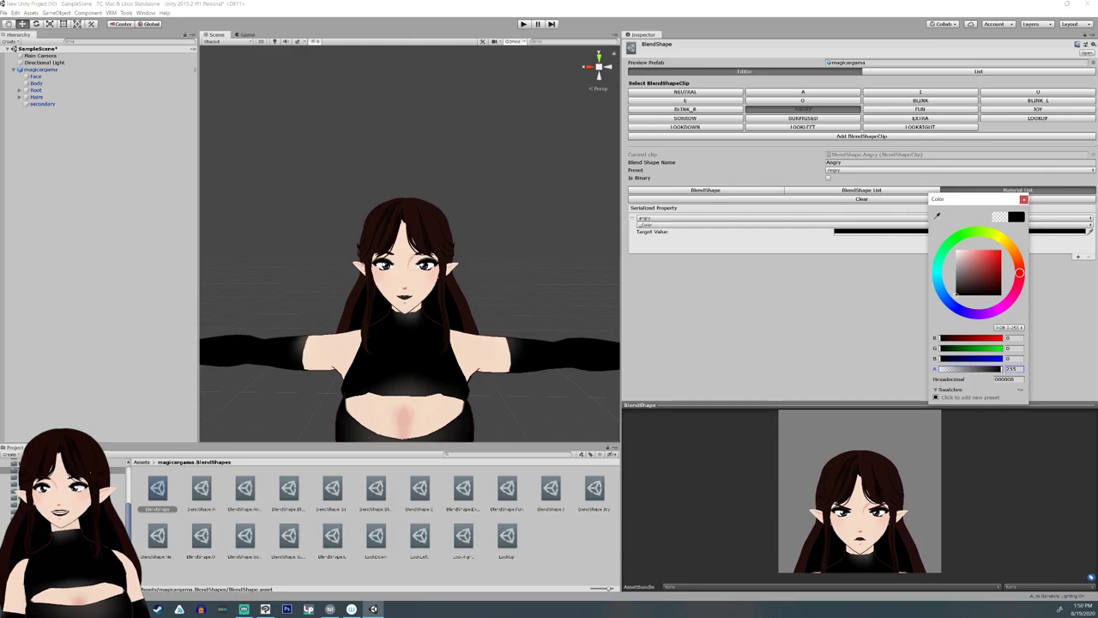
pyautogui.moveTo(958, 294); pyautogui.dragTo(955, 250)
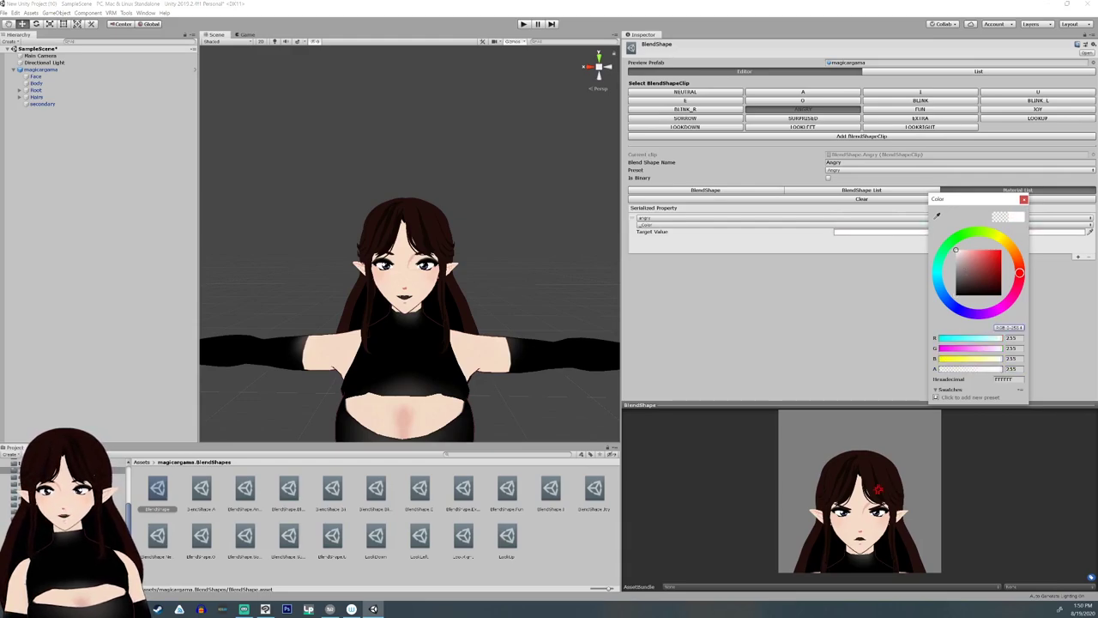
pyautogui.click(1024, 199)
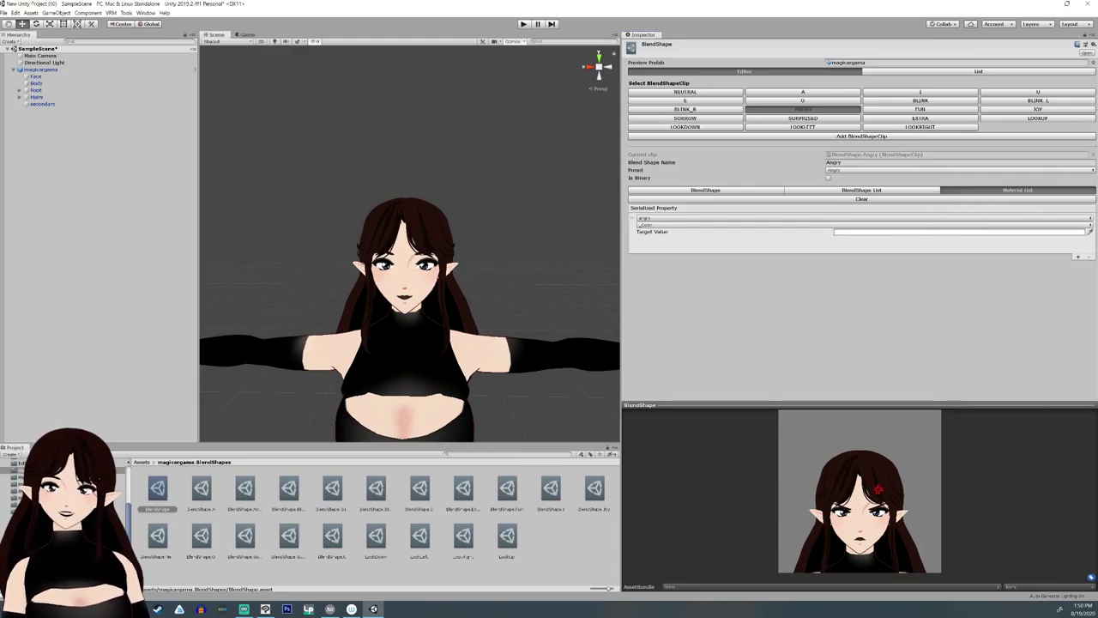
pyautogui.click(920, 109)
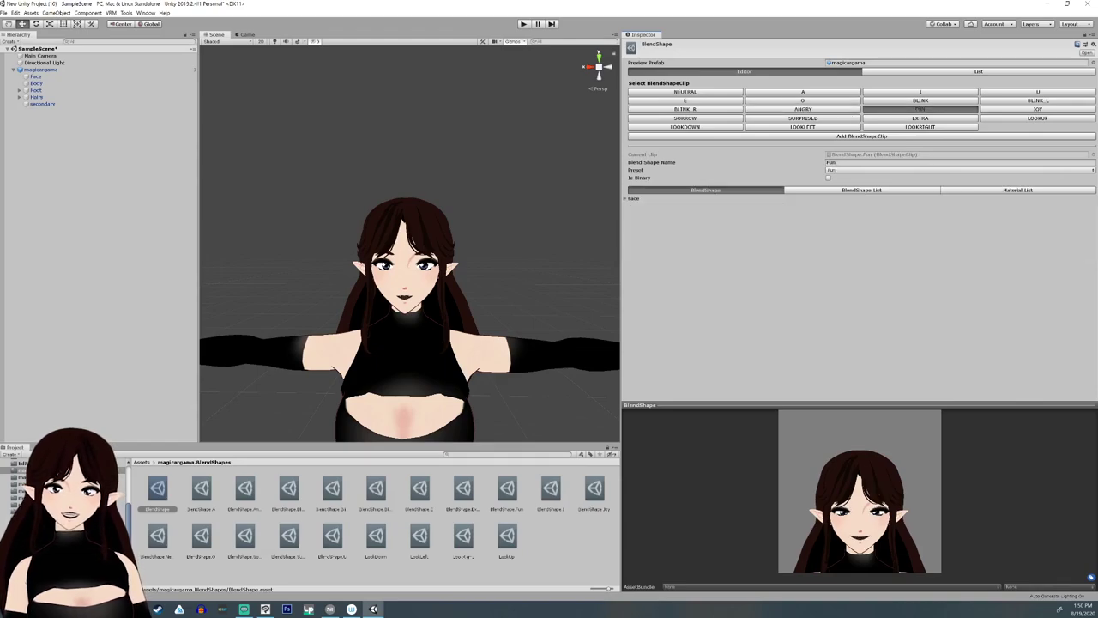
pyautogui.click(803, 109)
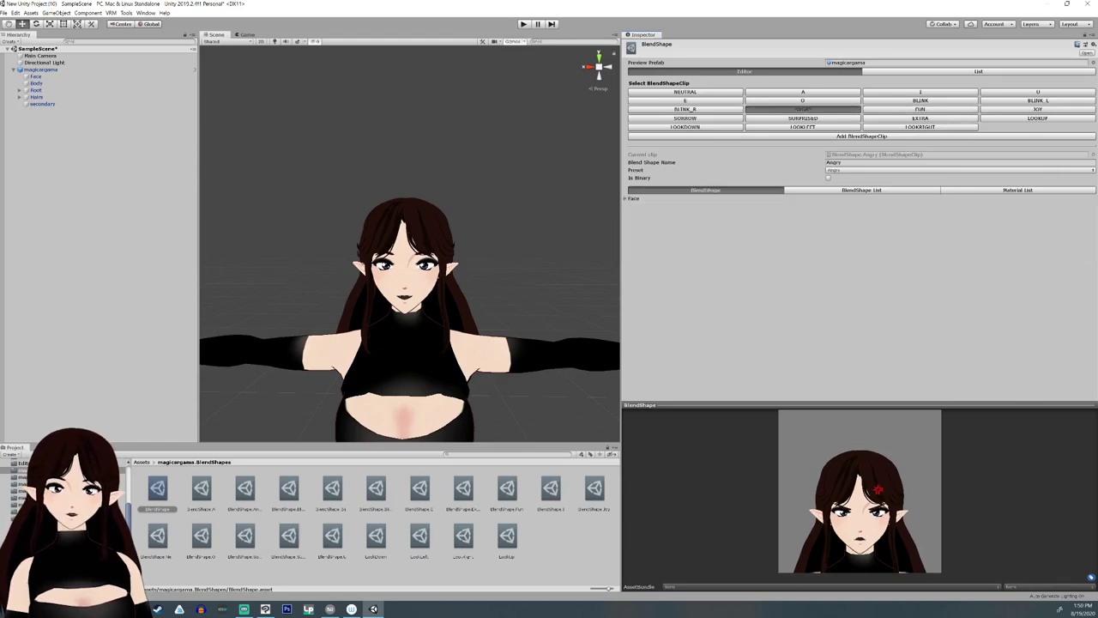
# Add a second material entry to the ANGRY clip for the EyeWhite material's _Color and tint it light red FFA6A6.
pyautogui.click(1018, 191)
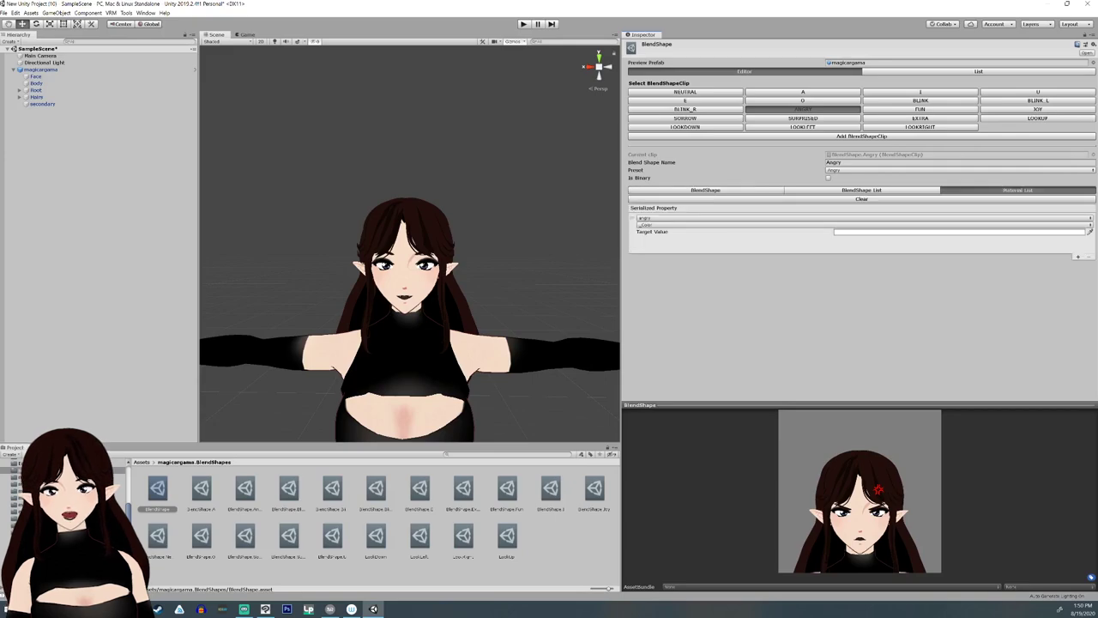
pyautogui.click(1079, 256)
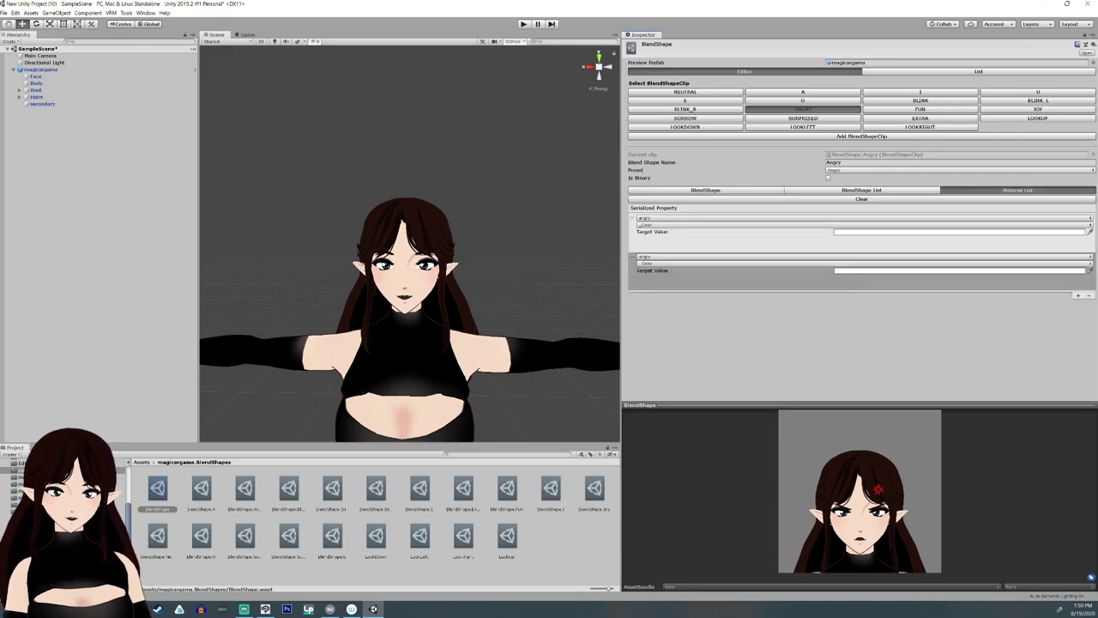
pyautogui.click(669, 256)
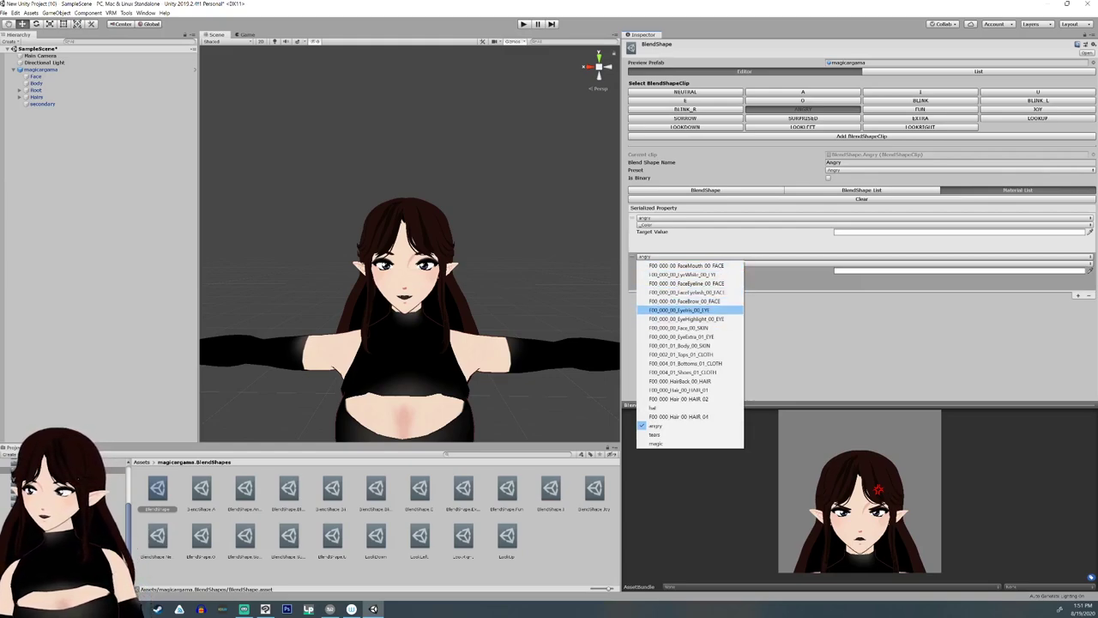
pyautogui.click(686, 274)
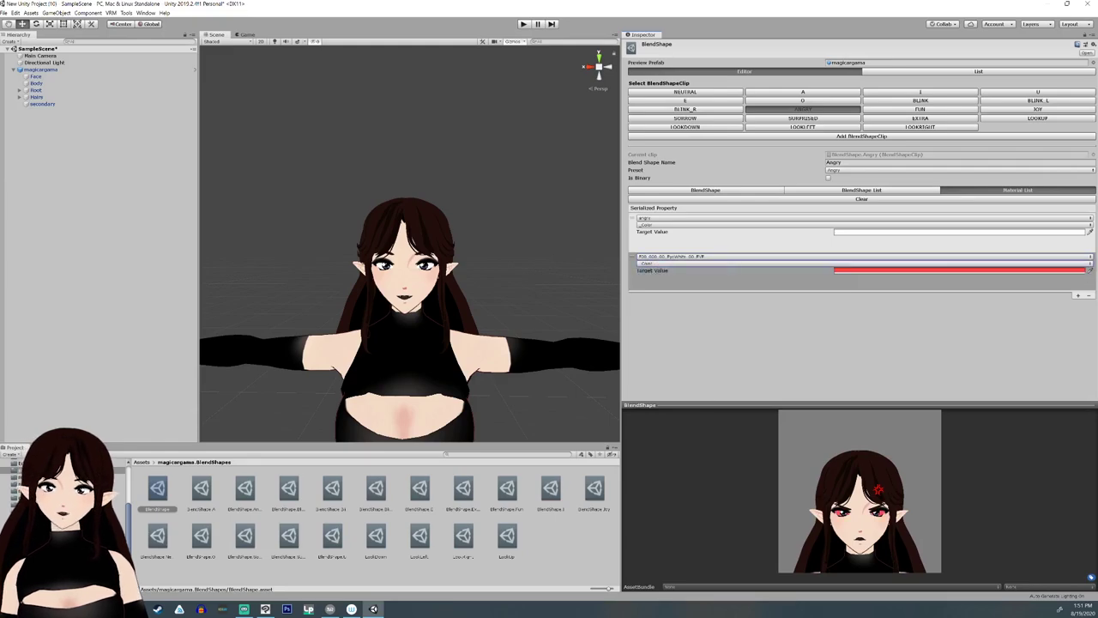
pyautogui.click(960, 270)
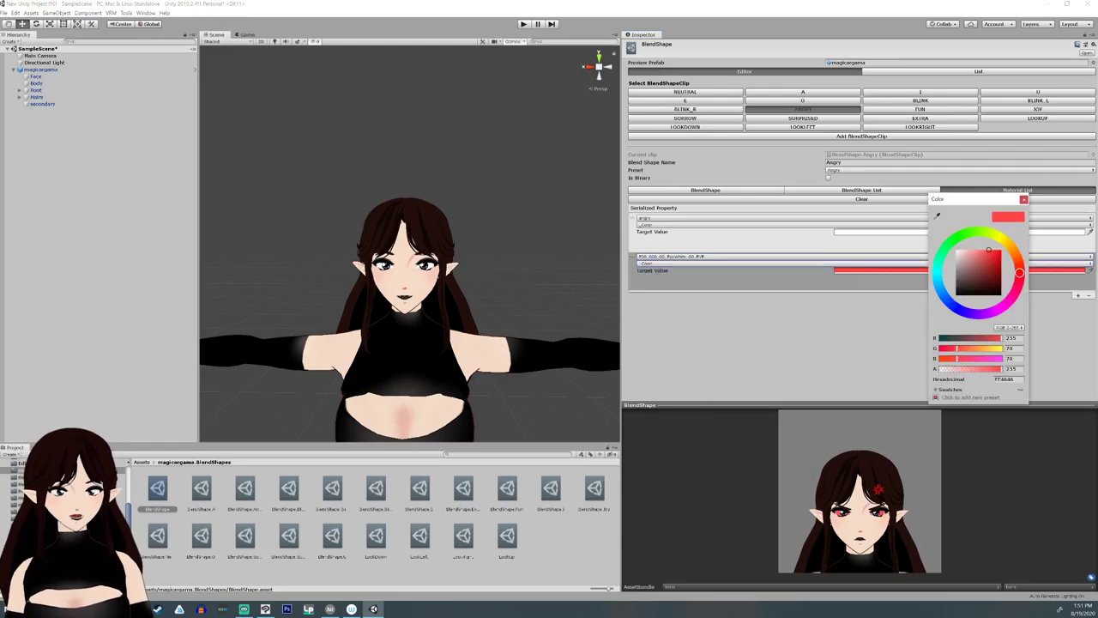
pyautogui.moveTo(989, 250); pyautogui.dragTo(972, 250)
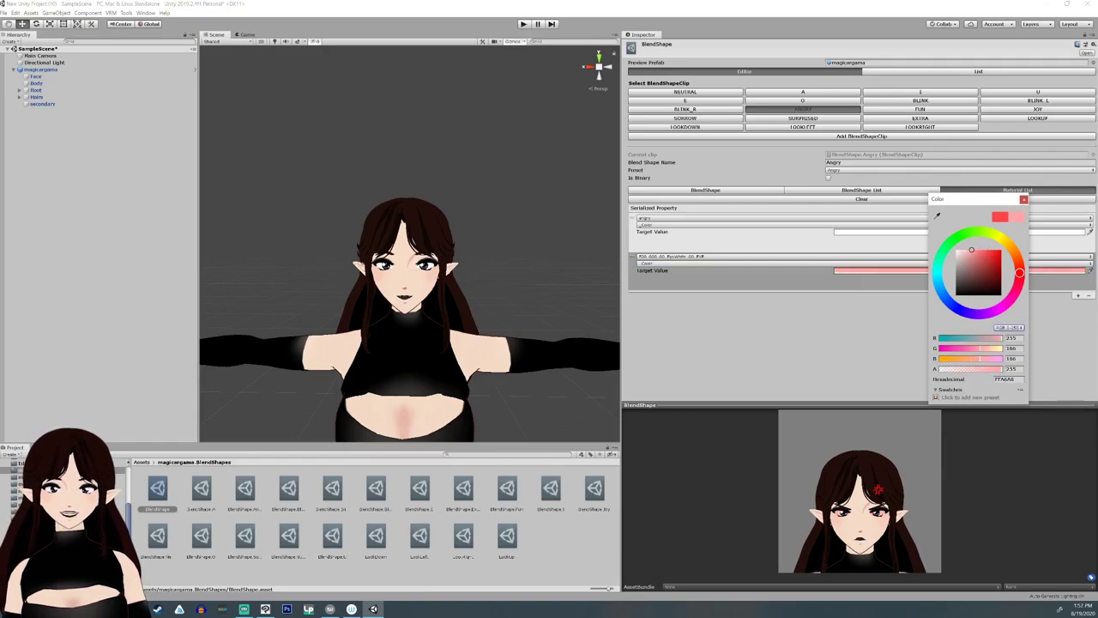
pyautogui.click(1023, 199)
# Add a third material entry to the ANGRY clip for the EyeIris material's _Color and tint it red FF8787.
pyautogui.click(1078, 295)
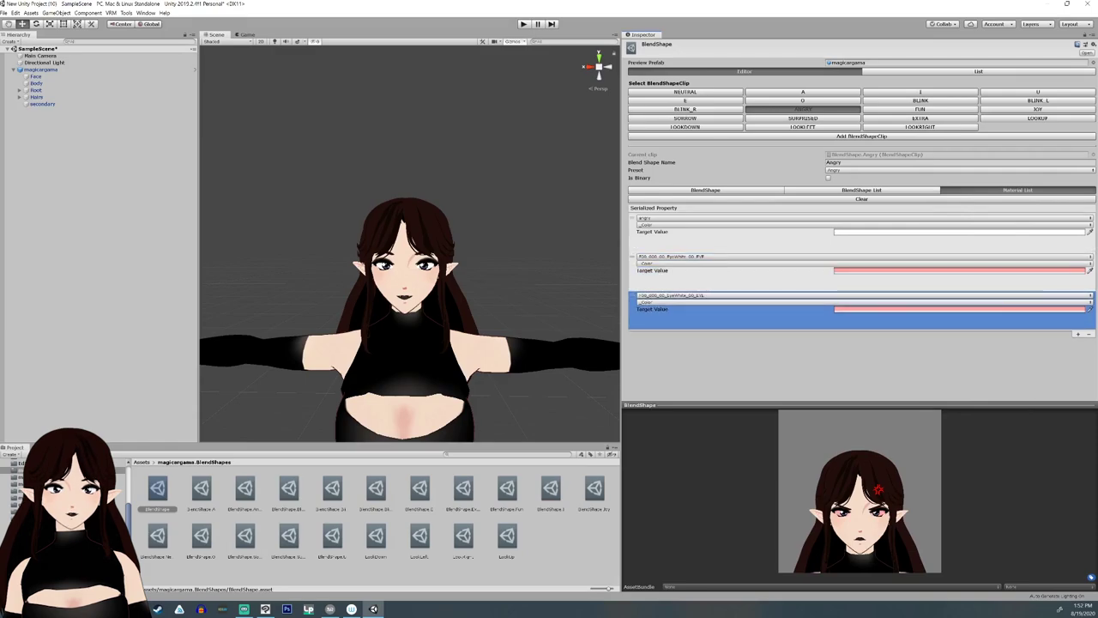
pyautogui.click(705, 295)
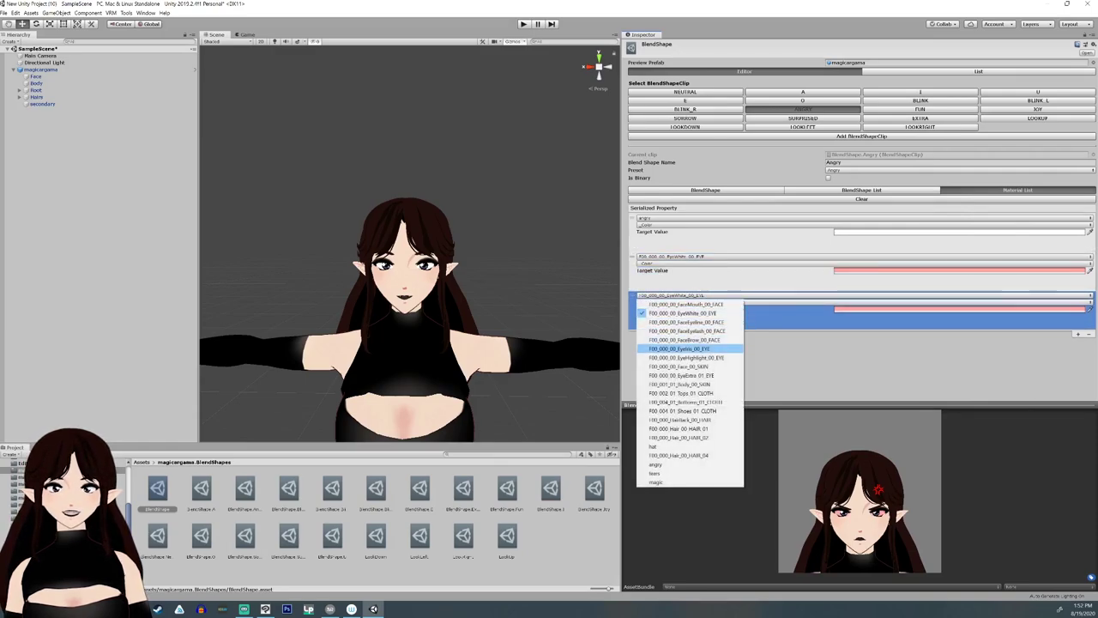
pyautogui.click(682, 349)
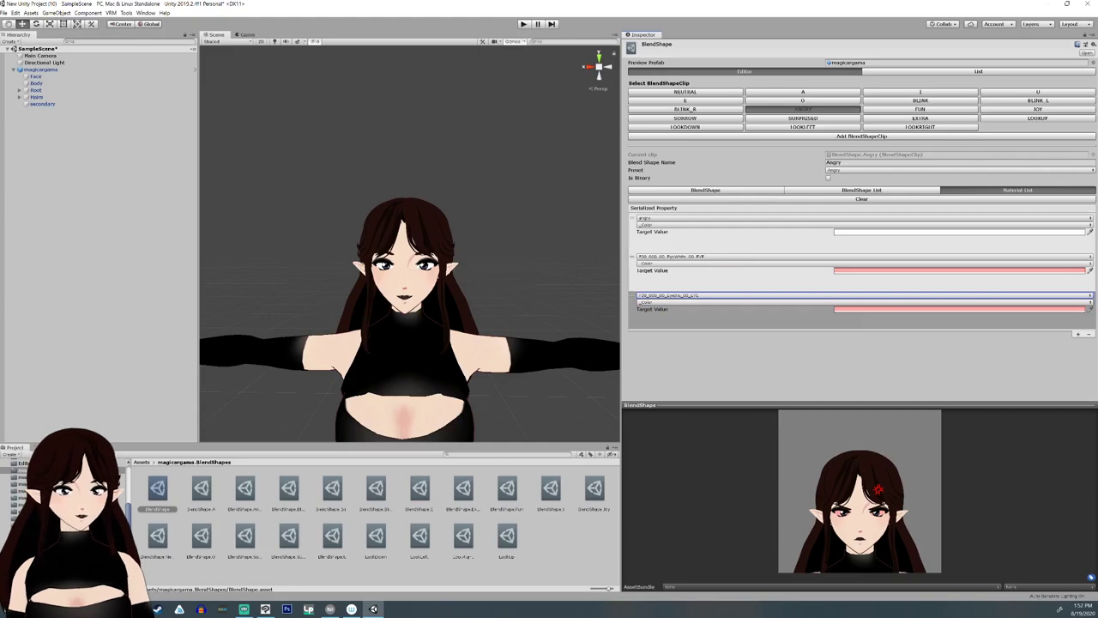
pyautogui.click(959, 309)
pyautogui.moveTo(971, 250)
pyautogui.mouseDown()
pyautogui.moveTo(976, 266)
pyautogui.moveTo(976, 249)
pyautogui.mouseUp()
pyautogui.scroll(10, 859, 491)
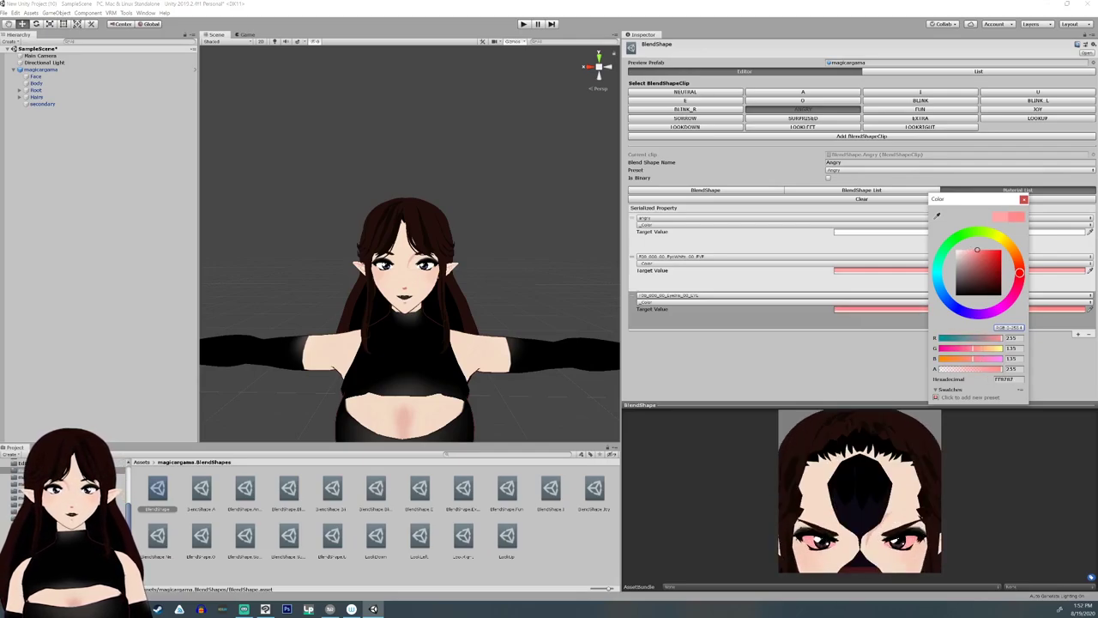
pyautogui.scroll(-10, 859, 491)
pyautogui.click(1024, 199)
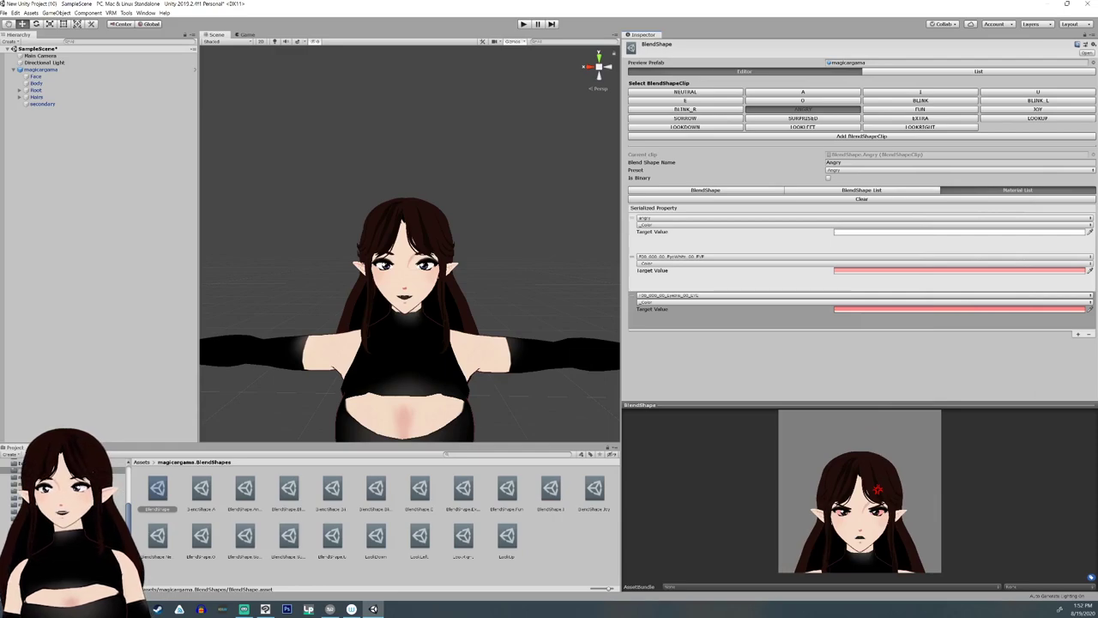
# Remove the EyeIris and EyeWhite entries from the ANGRY clip's material list and return to its blend shape view.
pyautogui.click(862, 320)
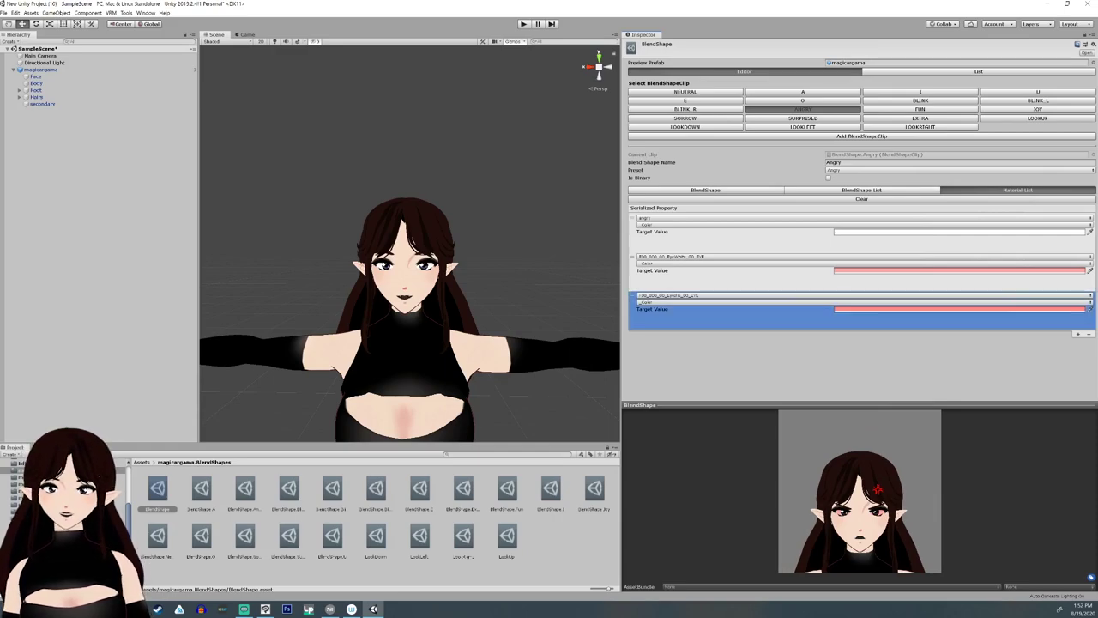
pyautogui.click(1088, 334)
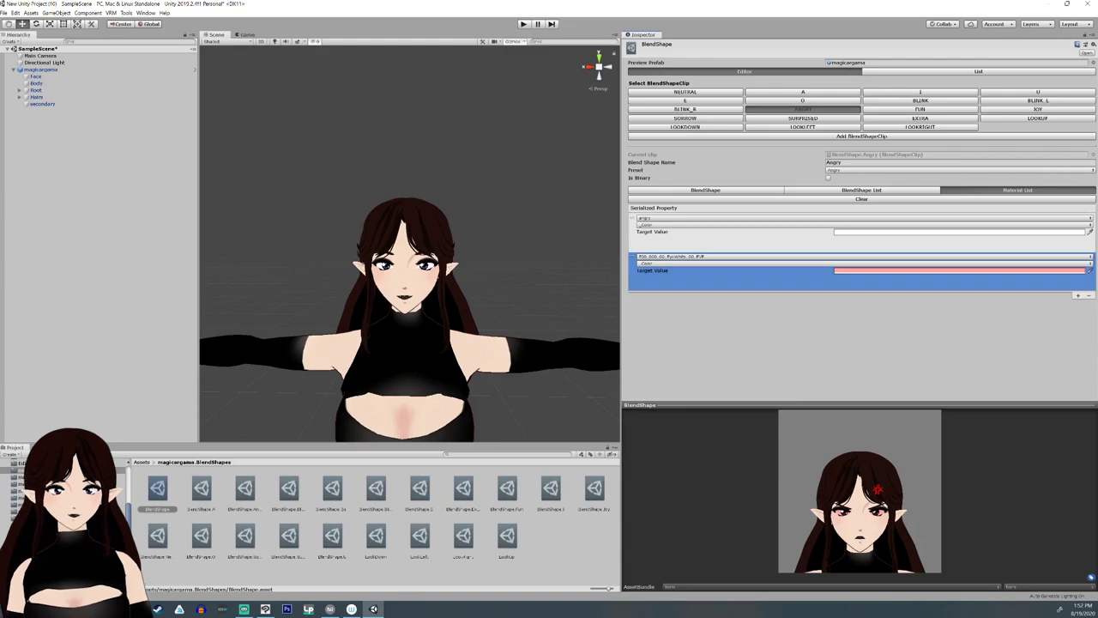
pyautogui.press('Delete')
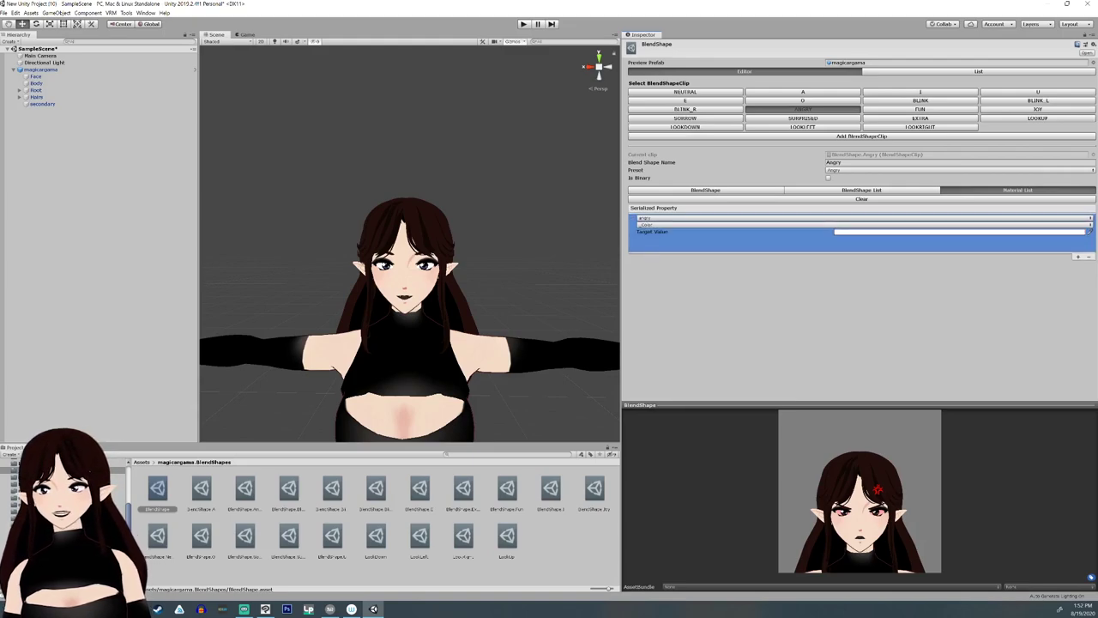
pyautogui.click(705, 190)
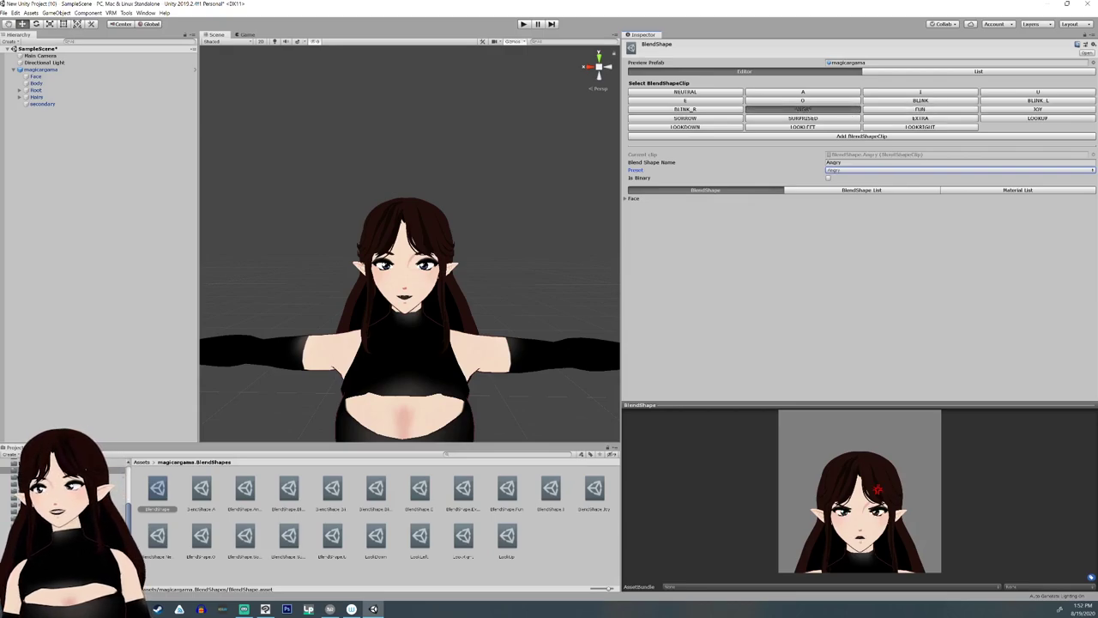
# Add a material entry to the SORROW clip using the tears material and its _Color property.
pyautogui.click(921, 109)
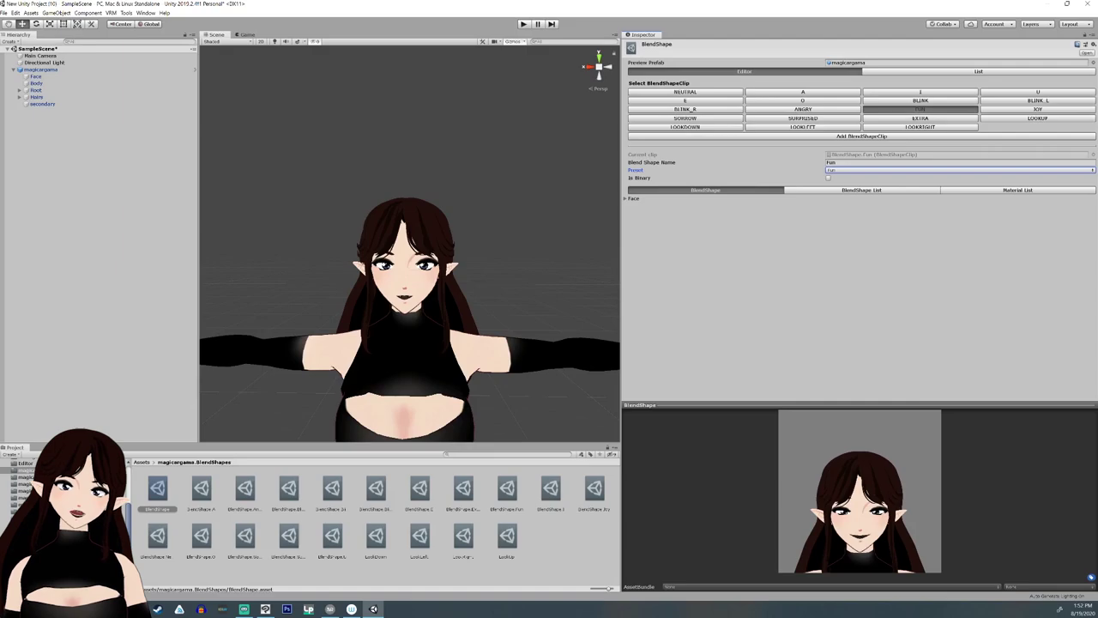
pyautogui.click(686, 119)
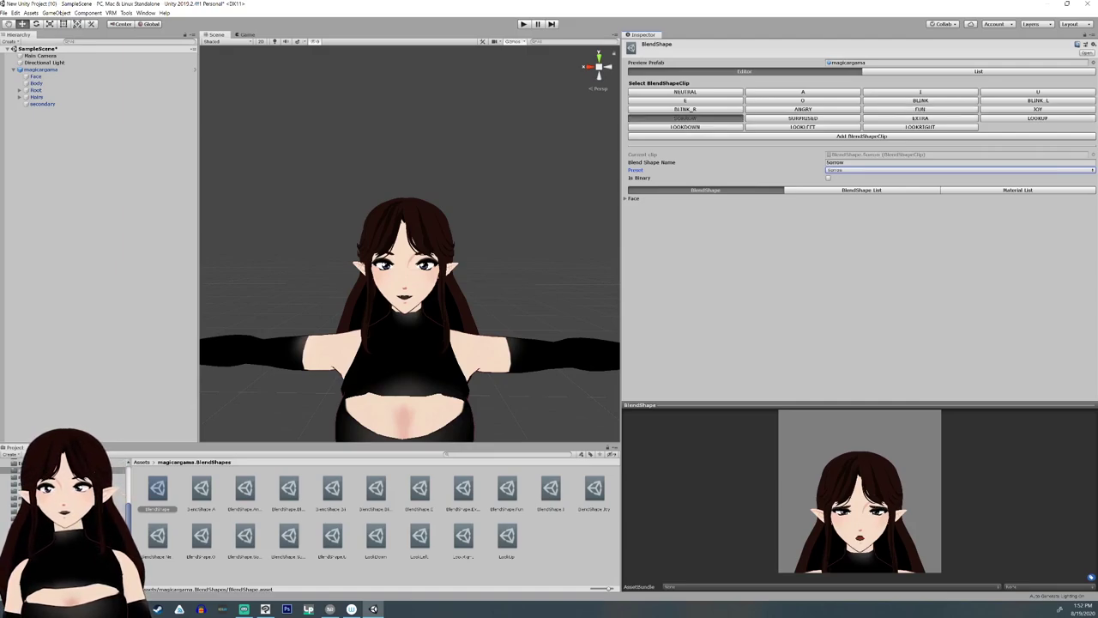
pyautogui.click(1017, 190)
pyautogui.click(1079, 256)
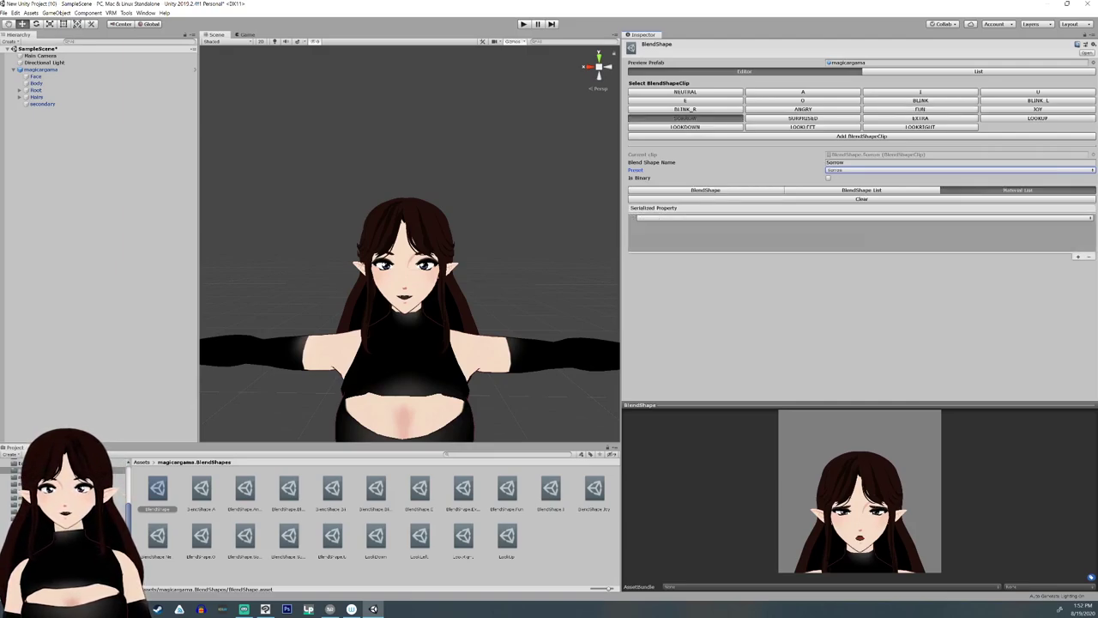
pyautogui.click(695, 218)
pyautogui.click(690, 395)
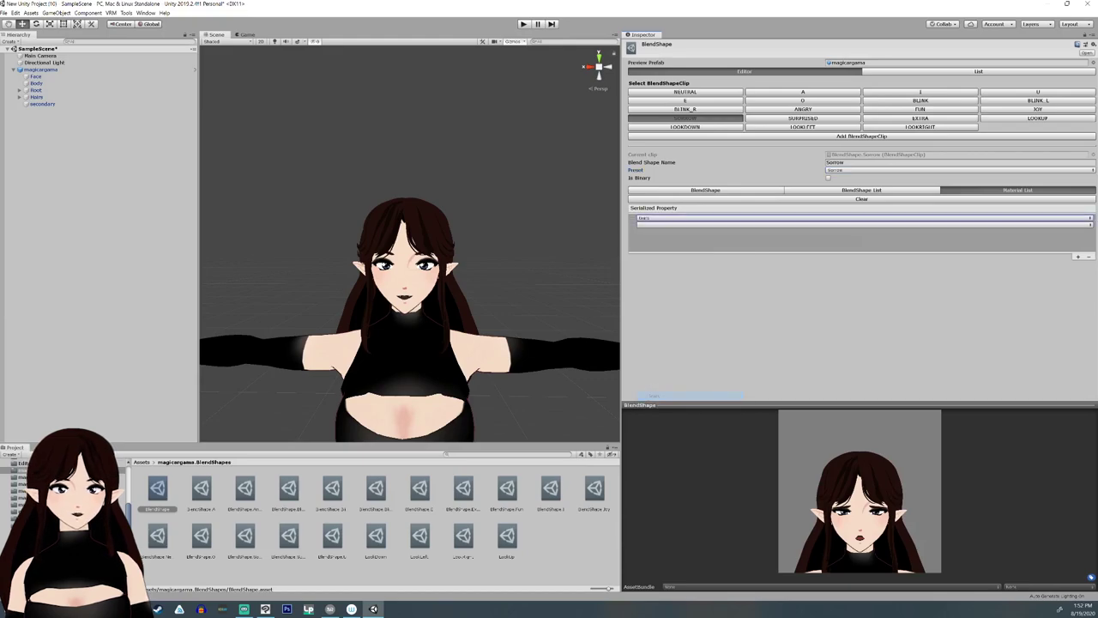
pyautogui.click(643, 224)
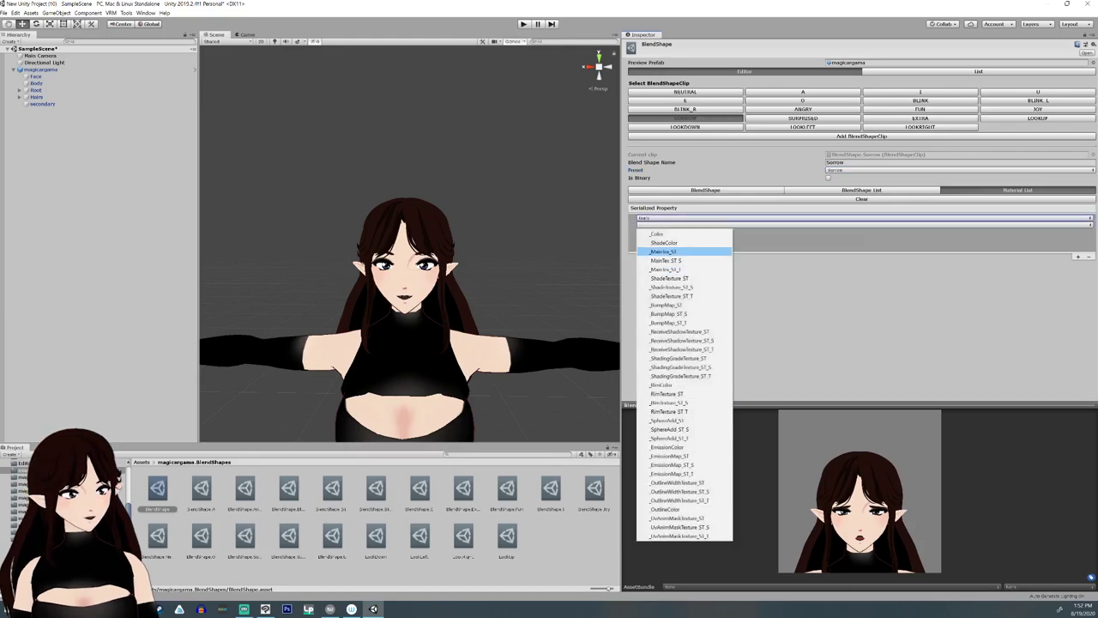
pyautogui.click(669, 234)
# Set the tears material's target color in the SORROW clip to white with alpha about 230.
pyautogui.click(959, 231)
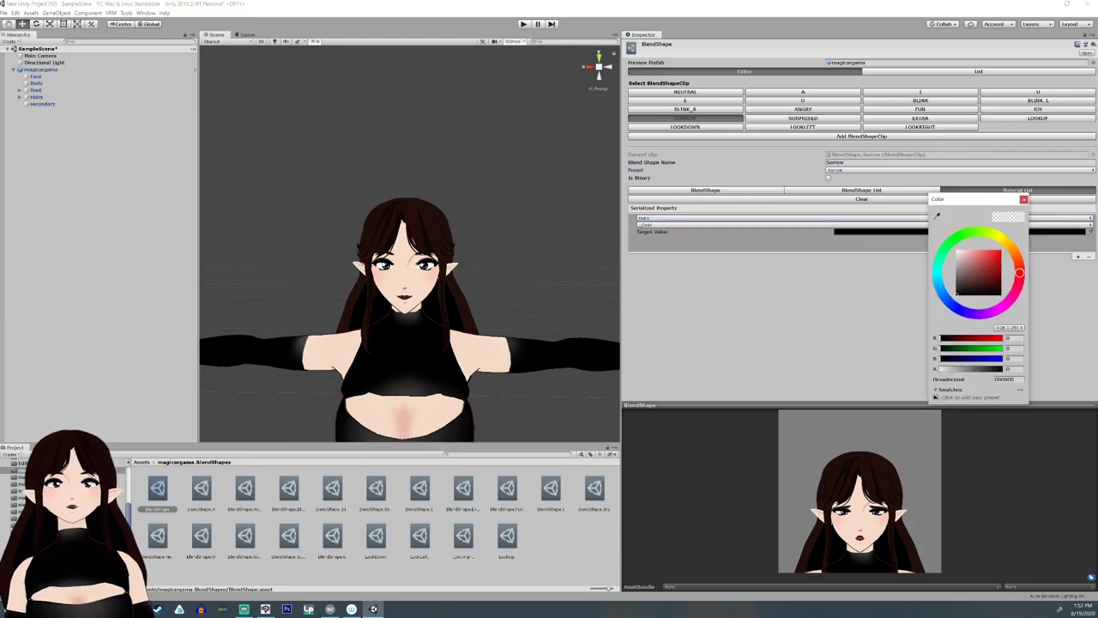
pyautogui.click(956, 250)
pyautogui.moveTo(941, 369); pyautogui.dragTo(996, 369)
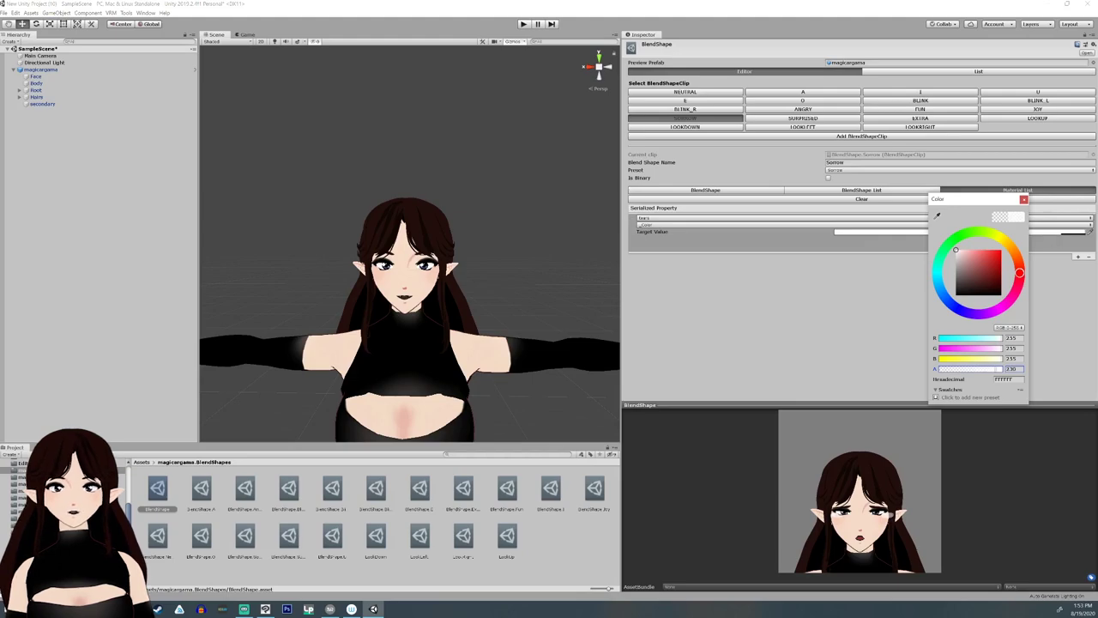
pyautogui.click(1024, 199)
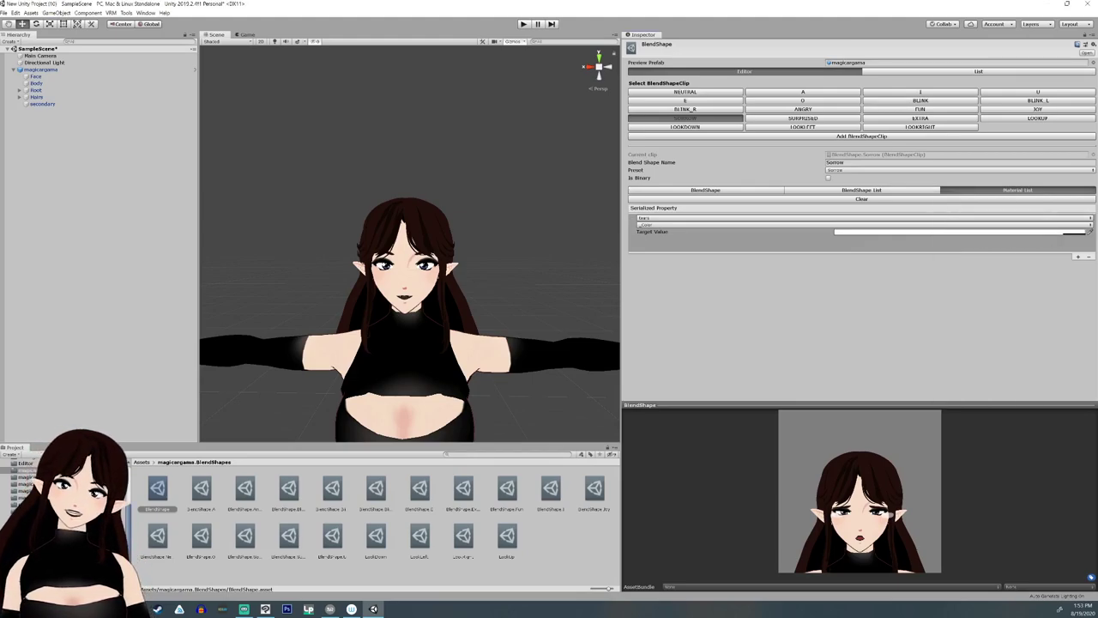
# Create a new BlendShapeClip named Hat in the magicargama.BlendShapes folder and select it for editing.
pyautogui.click(862, 244)
pyautogui.click(861, 135)
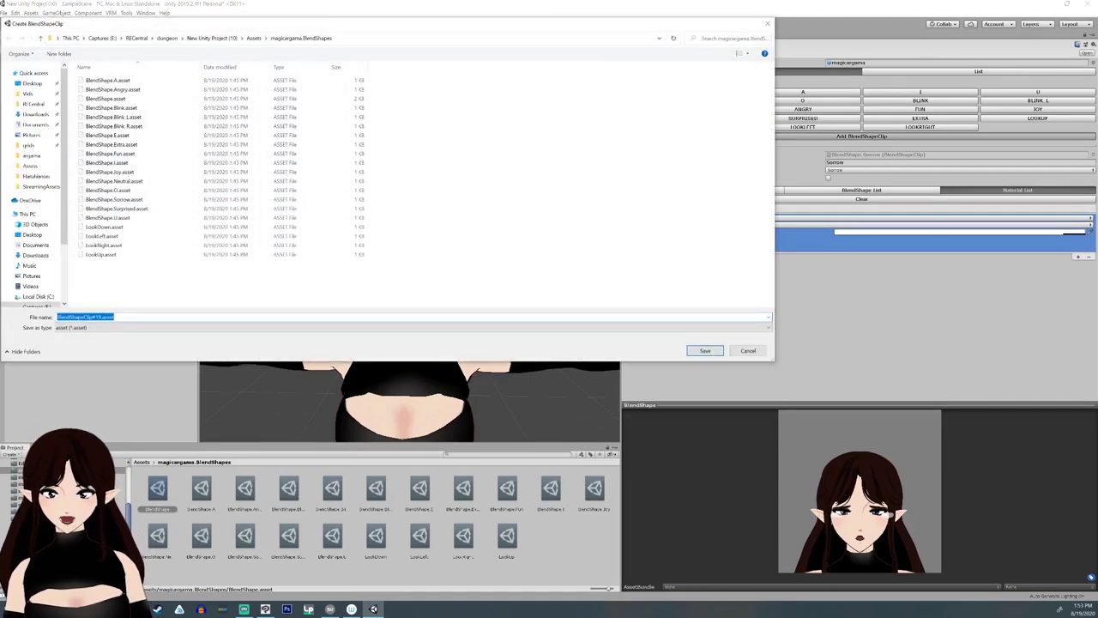
pyautogui.write('Hat')
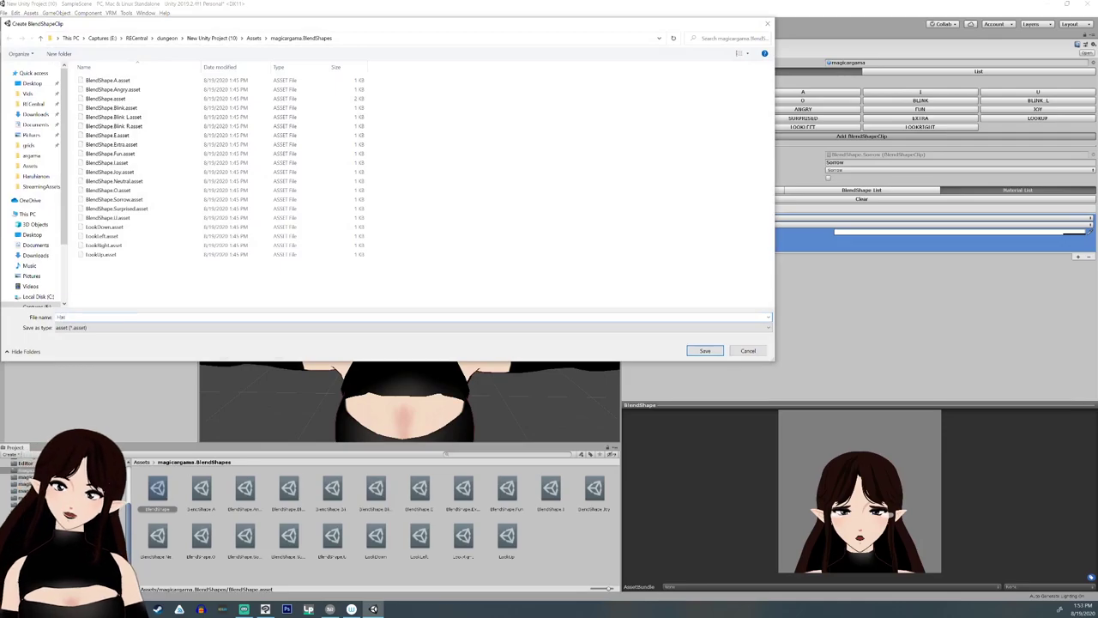
pyautogui.press('Return')
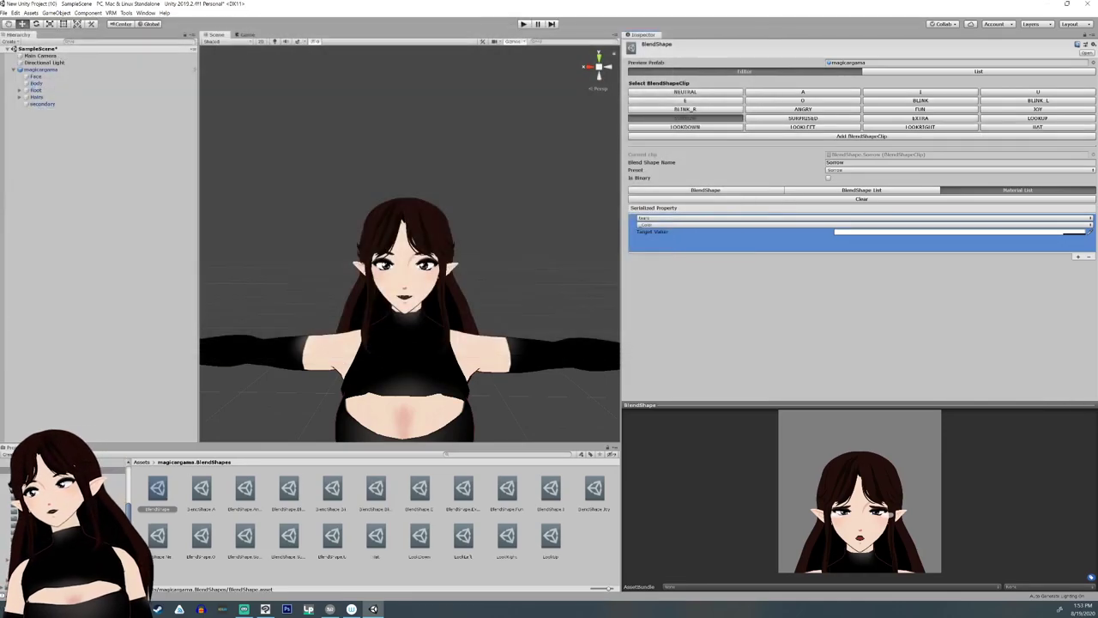
pyautogui.click(1037, 127)
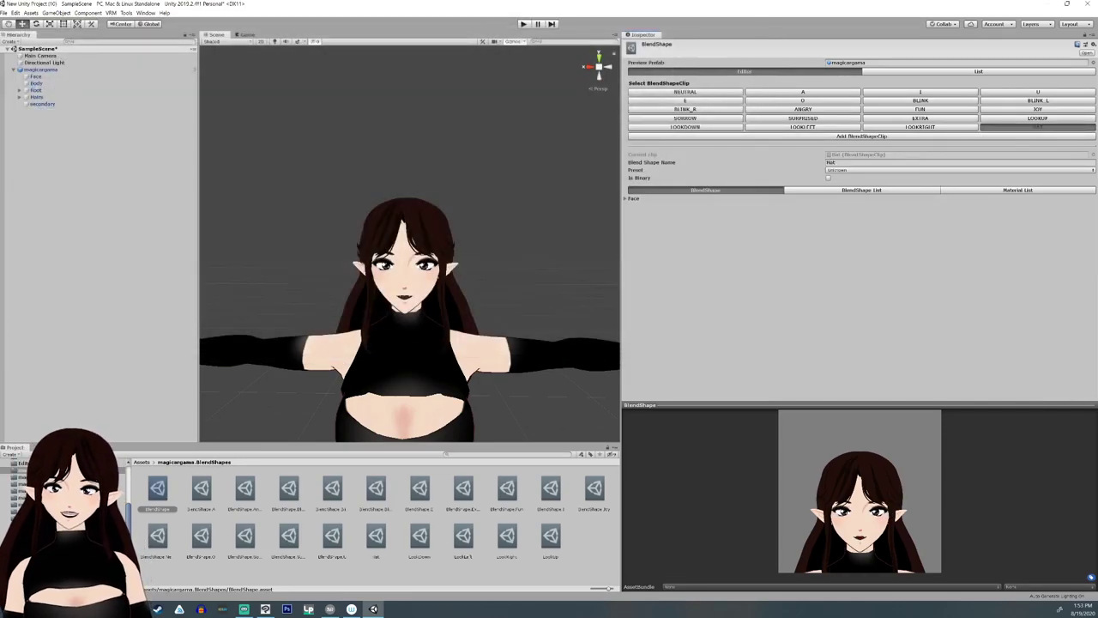
# Look over the Hat clip's empty material list and its Face blend shape sliders.
pyautogui.click(1018, 190)
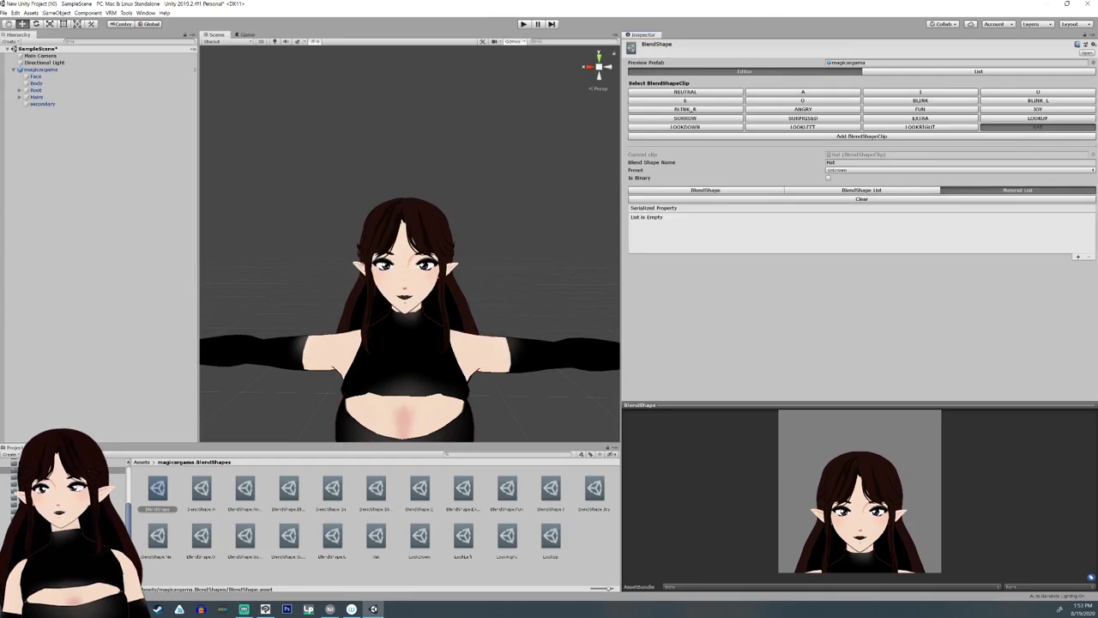
pyautogui.click(705, 191)
pyautogui.click(626, 198)
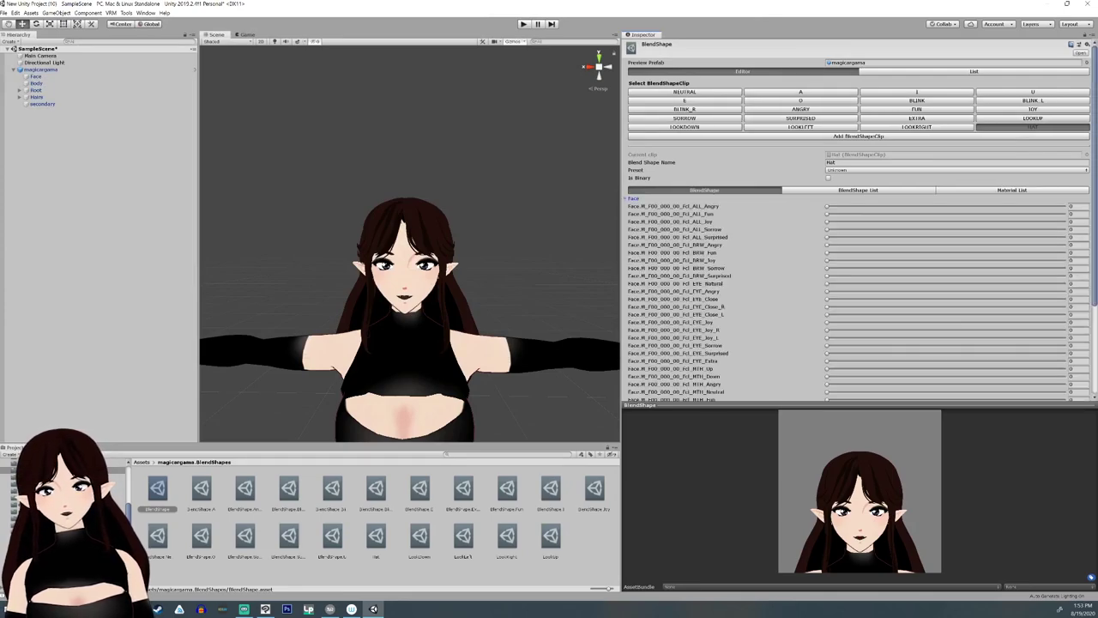
pyautogui.click(626, 198)
# Add a material entry to the Hat clip using the hat material and its _Color property.
pyautogui.click(1016, 190)
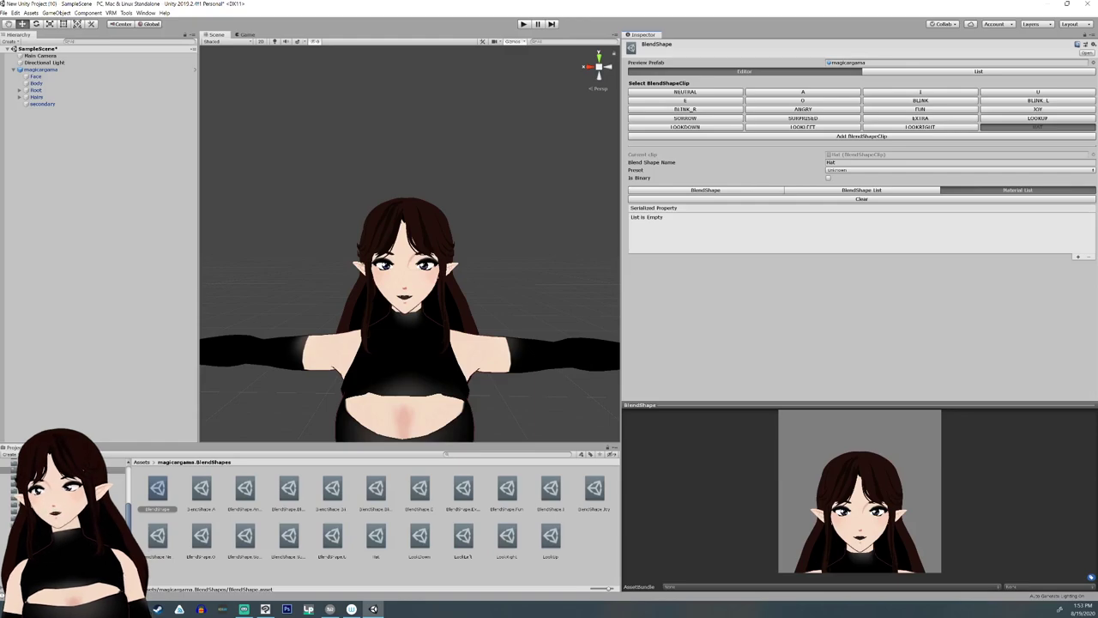
pyautogui.click(1079, 256)
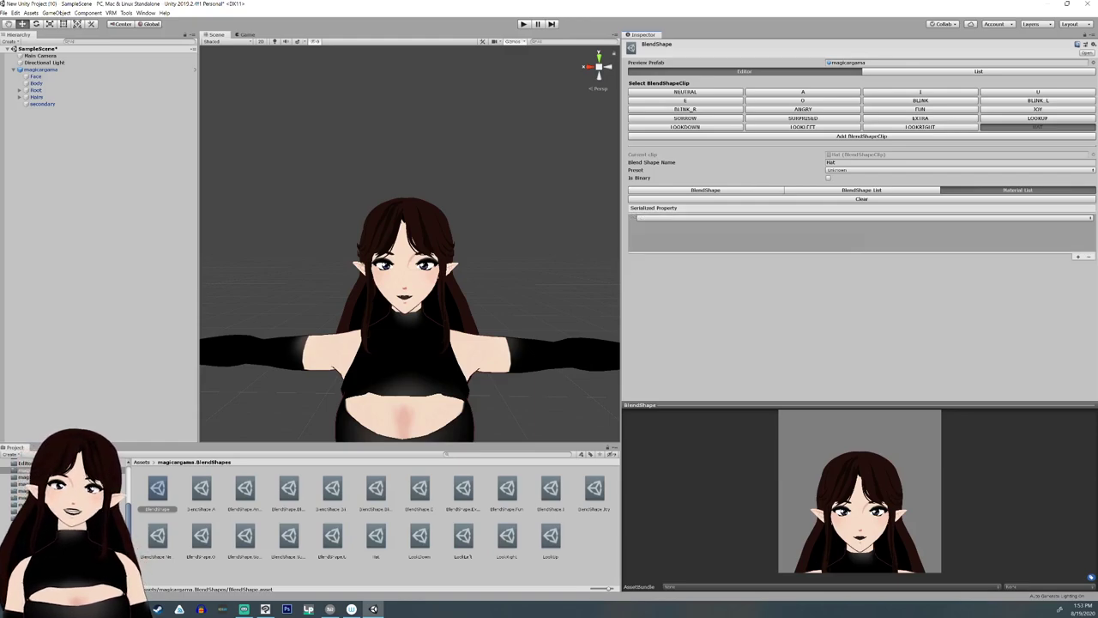
pyautogui.click(772, 218)
pyautogui.click(652, 369)
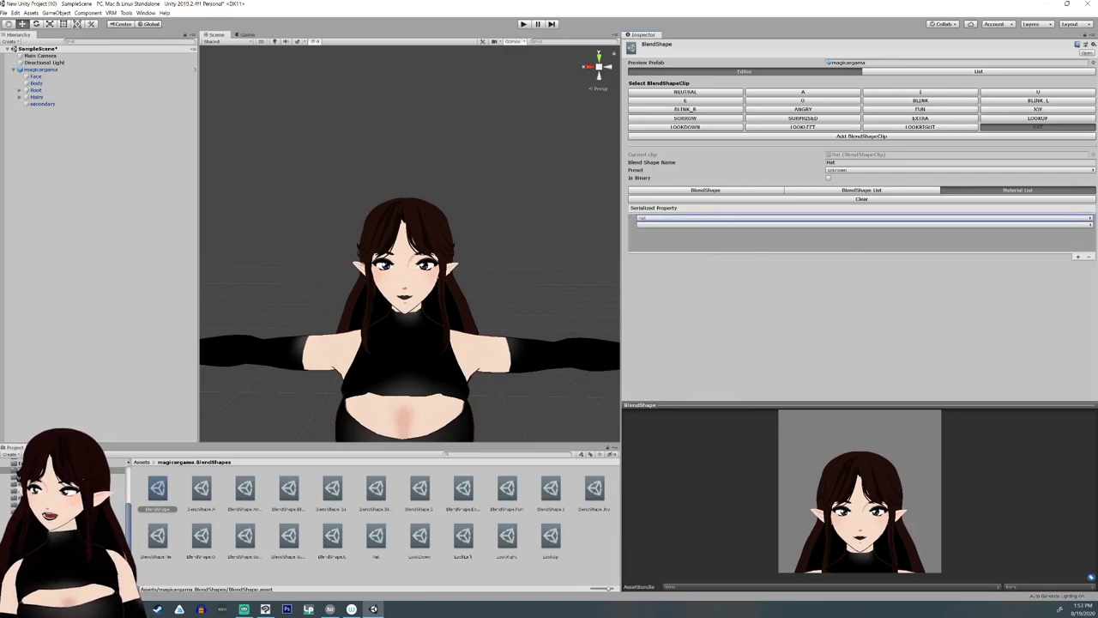
pyautogui.click(686, 233)
pyautogui.click(686, 224)
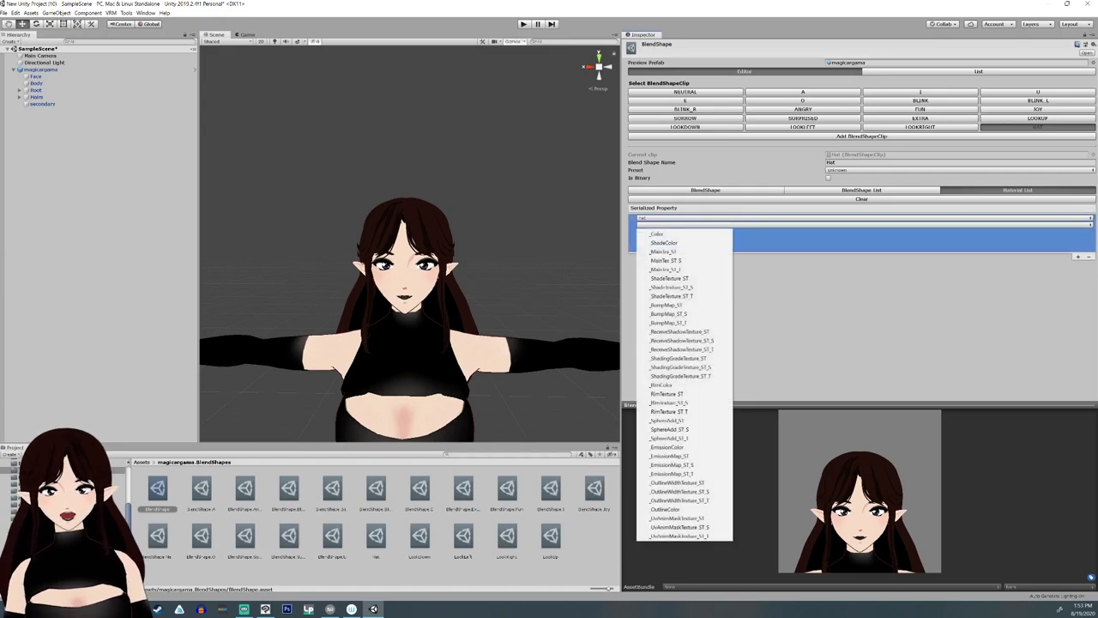
pyautogui.click(661, 233)
# Set the hat material's target color in the Hat clip to black with alpha 255.
pyautogui.click(893, 232)
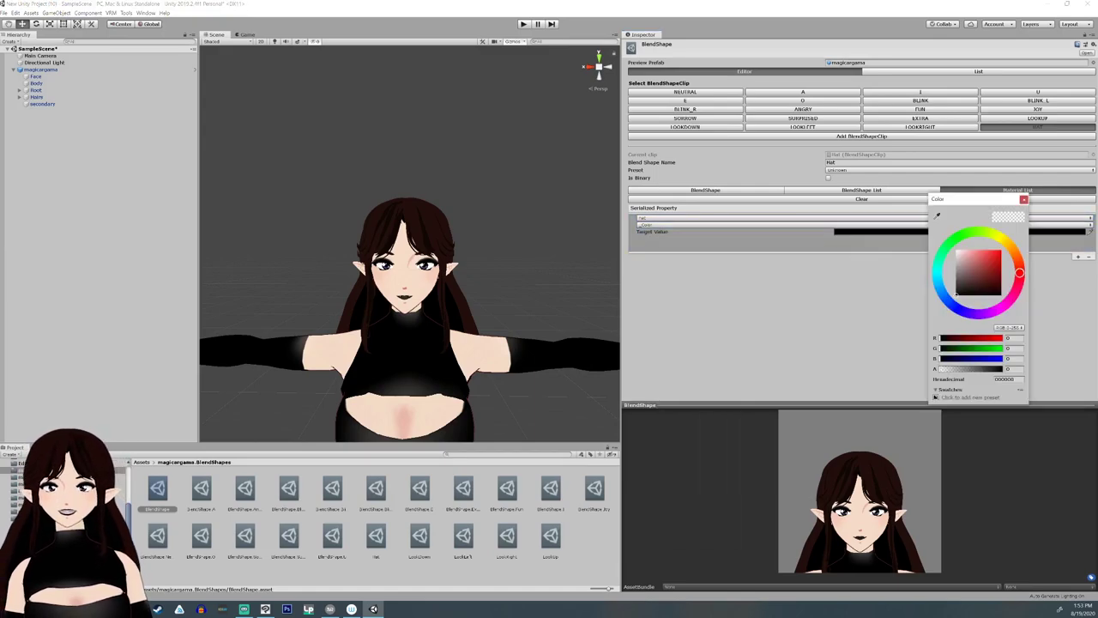
pyautogui.moveTo(942, 369); pyautogui.dragTo(1003, 369)
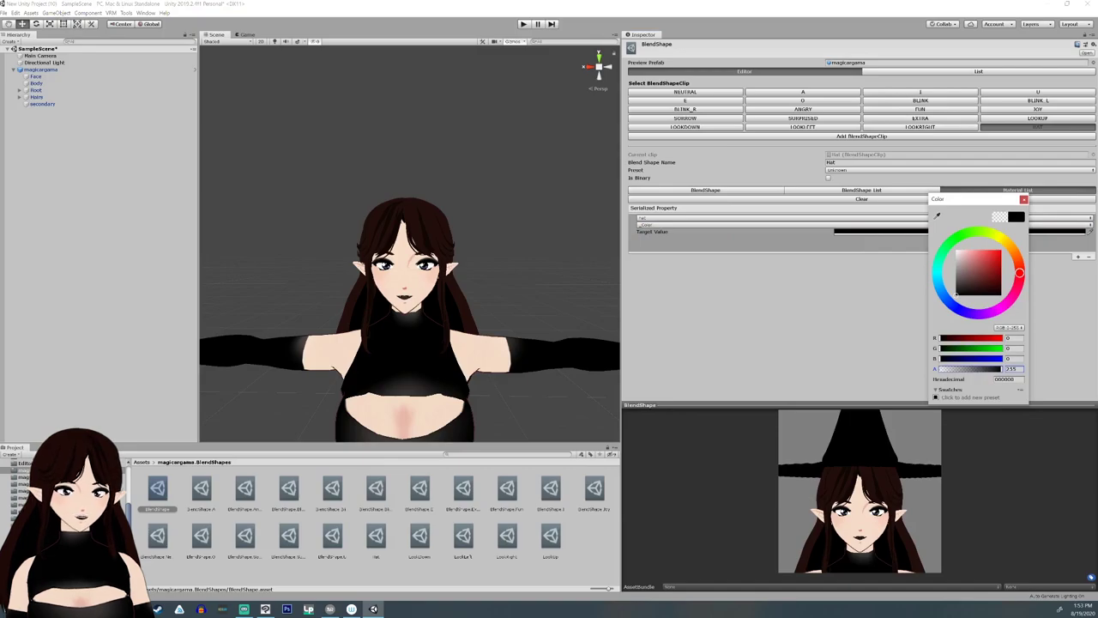
pyautogui.click(1024, 199)
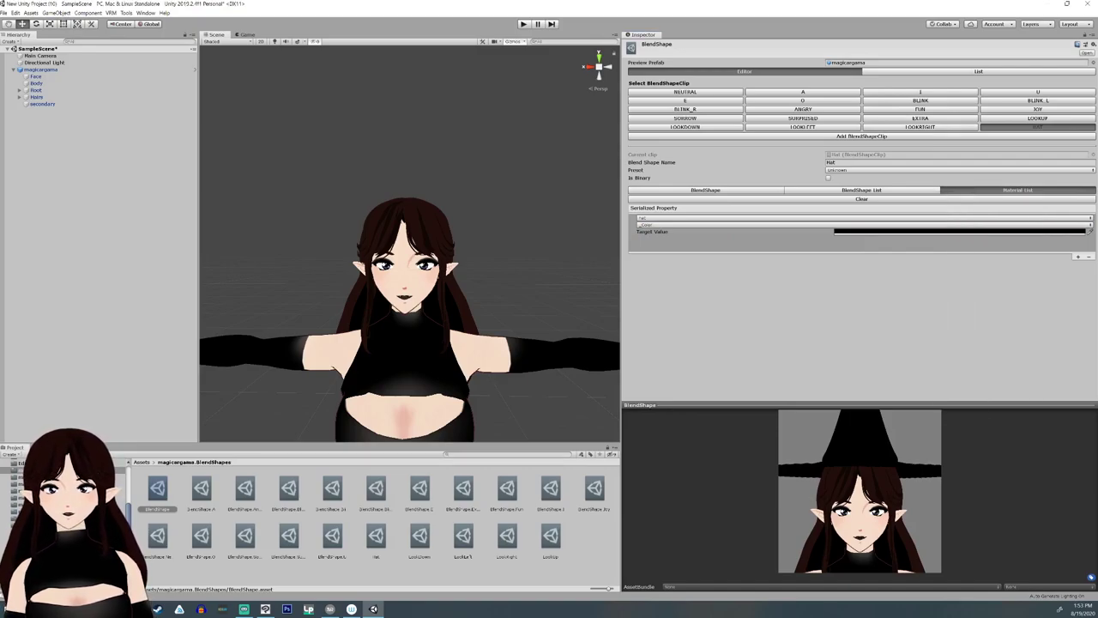
# Create another BlendShapeClip named magic in the same folder.
pyautogui.click(861, 135)
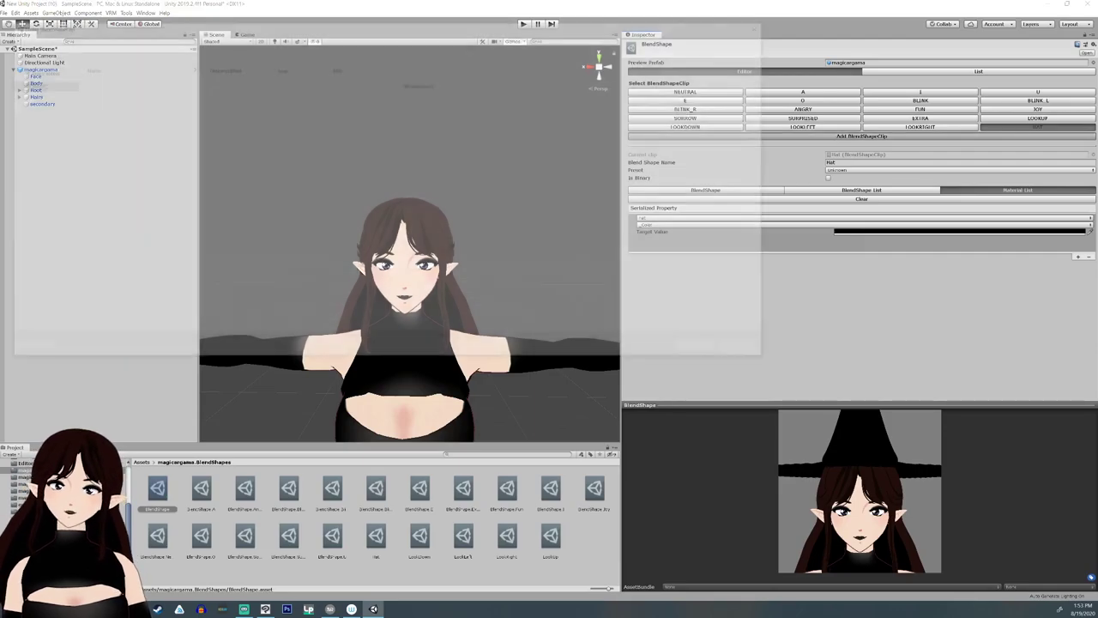
pyautogui.write('magic')
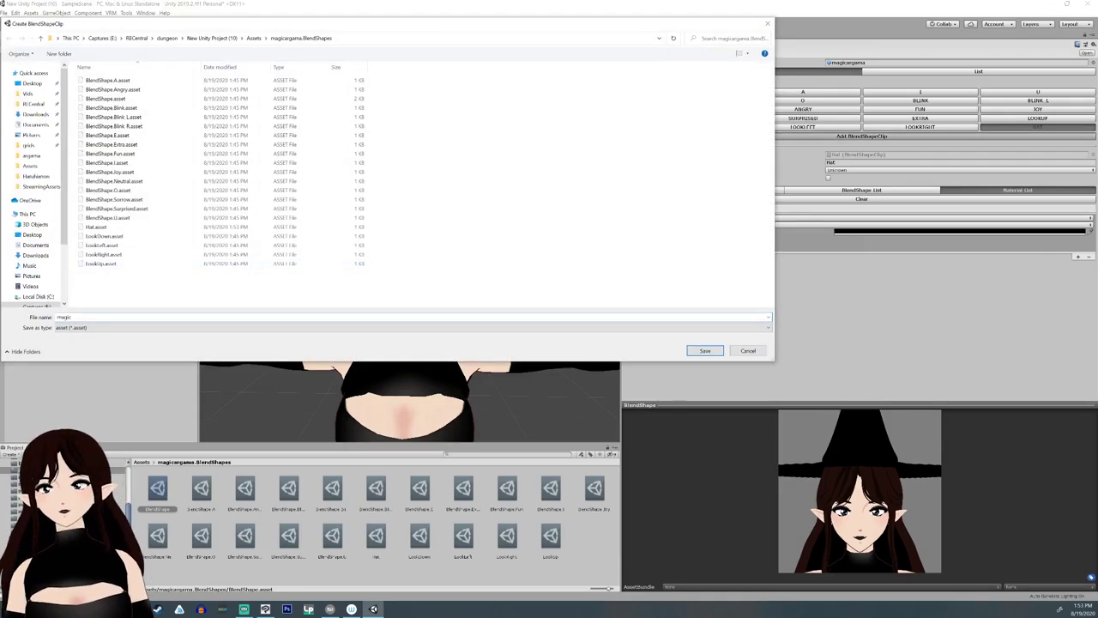
pyautogui.press('Return')
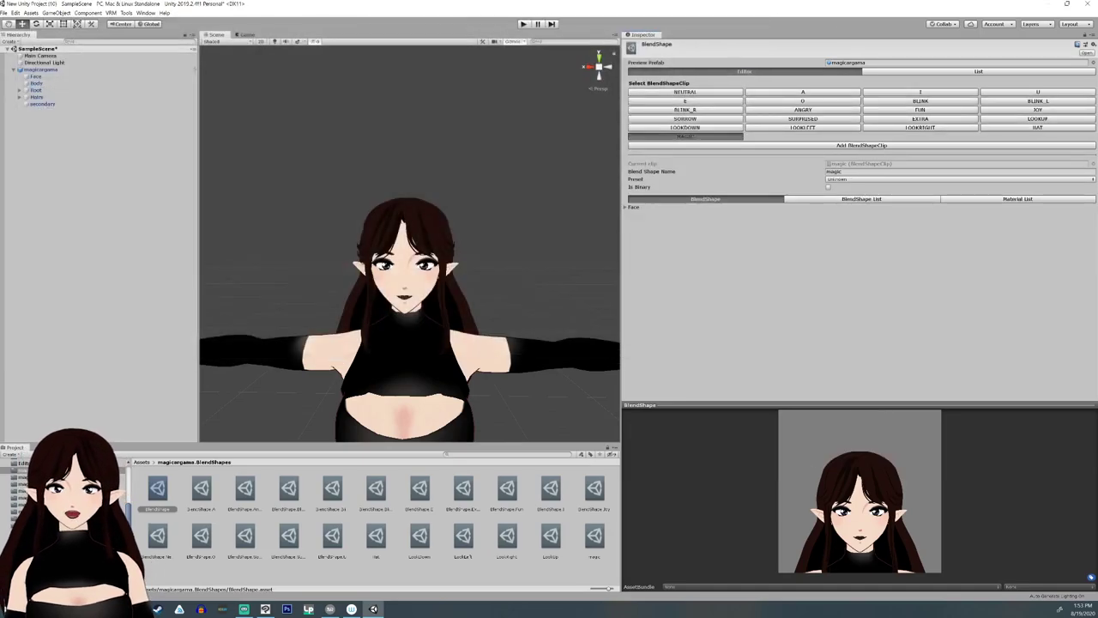
# Add a material entry to the magic clip using the magic material and its _Color property.
pyautogui.click(1018, 198)
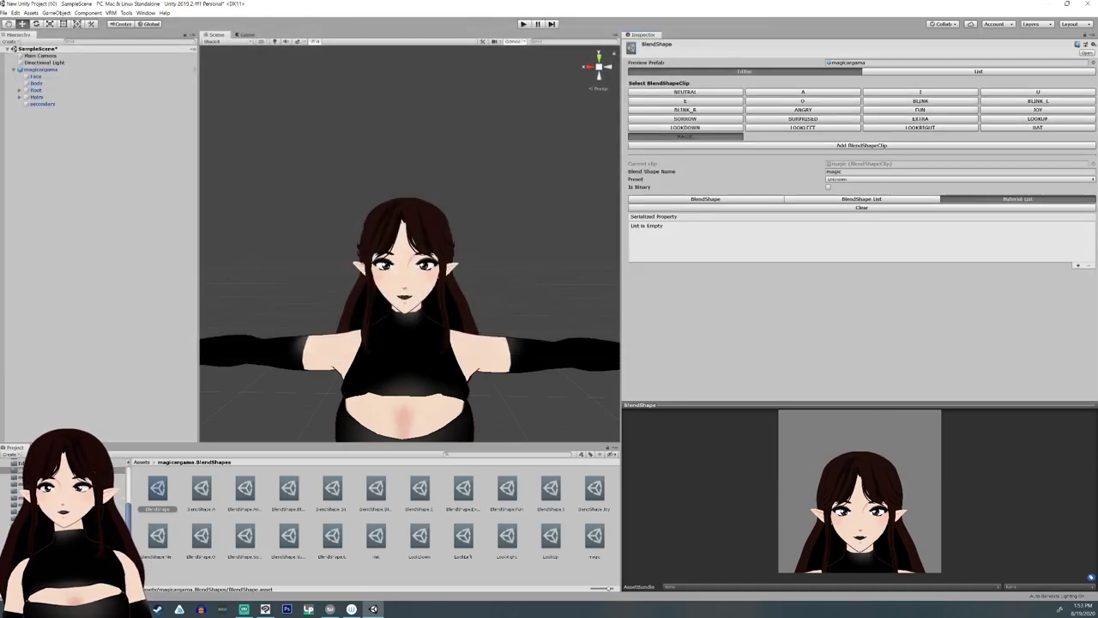
pyautogui.click(1078, 266)
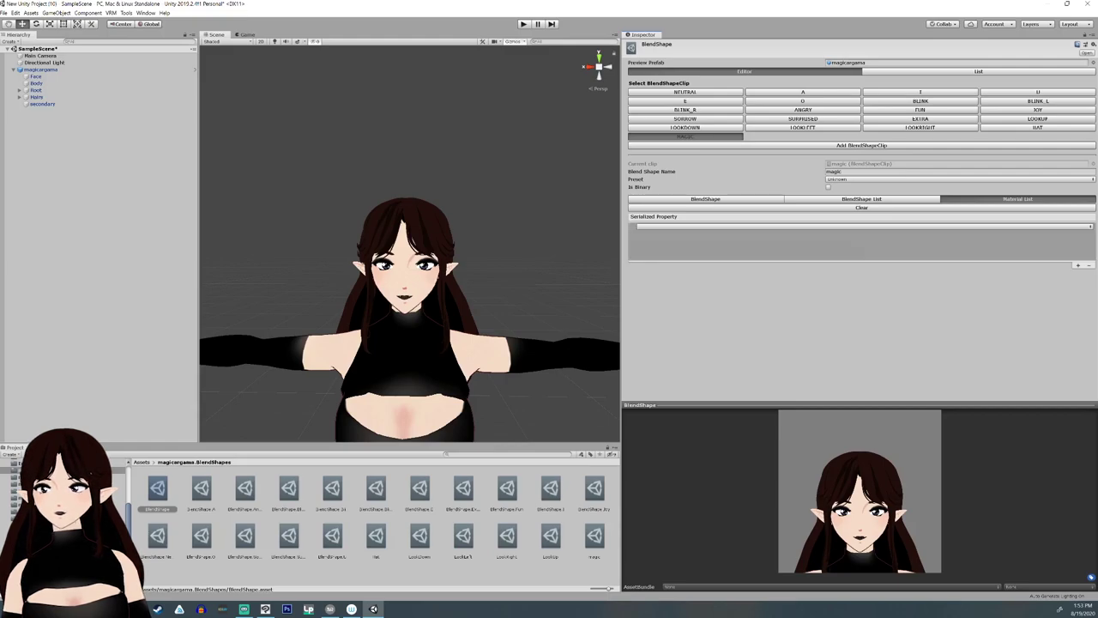
pyautogui.click(862, 227)
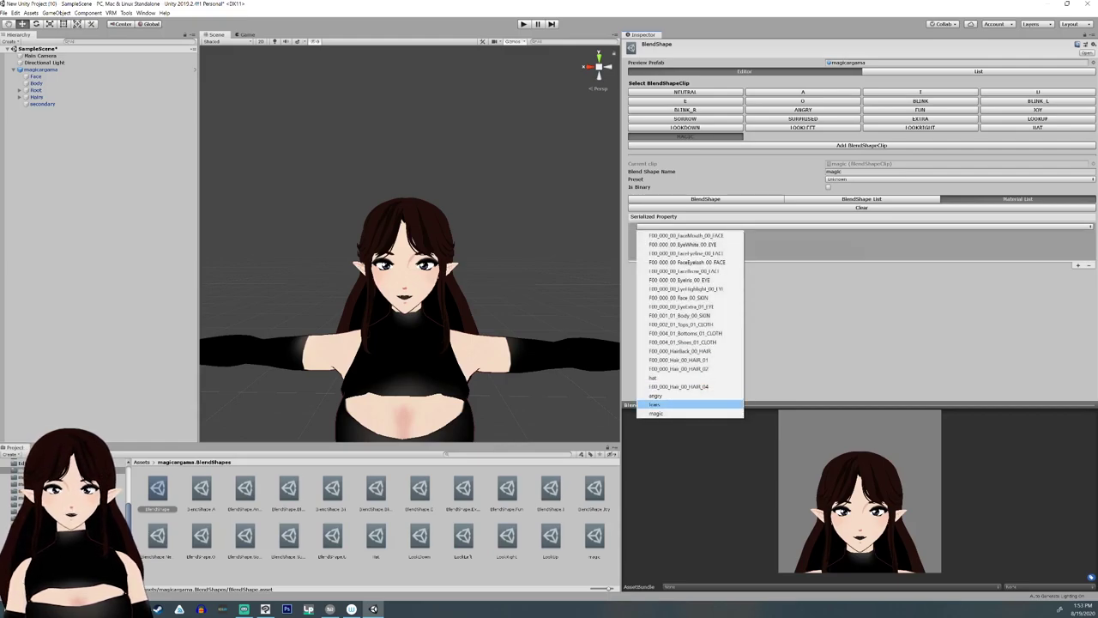
pyautogui.click(656, 414)
pyautogui.click(678, 233)
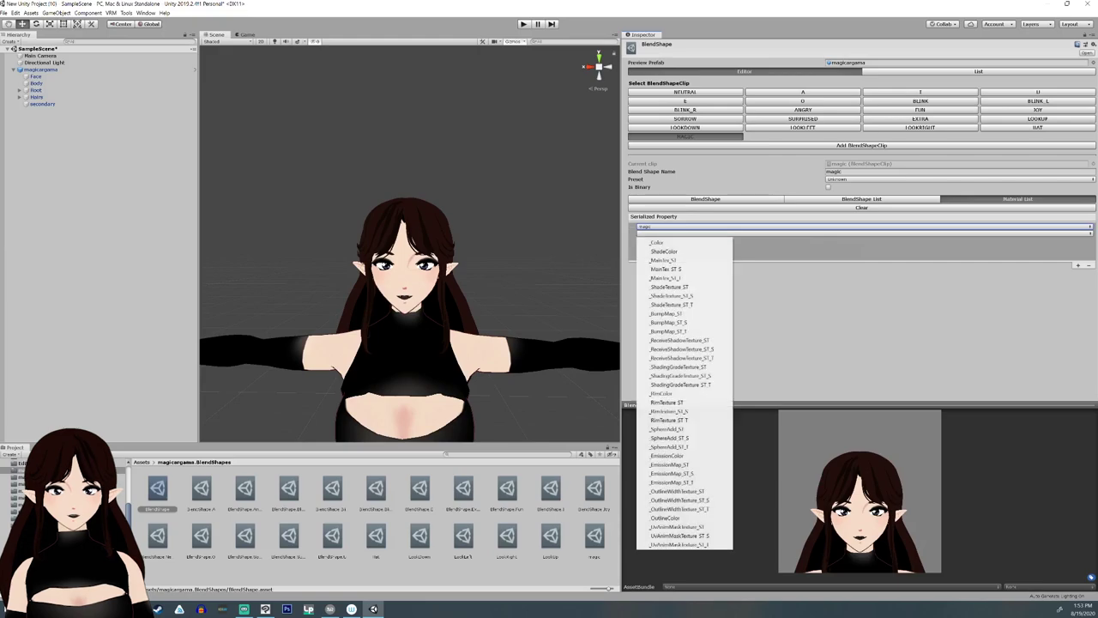
pyautogui.click(665, 242)
# Set the magic material's target color in the magic clip to white FFFFFF with alpha 255 and check the sparkles in the preview.
pyautogui.click(959, 241)
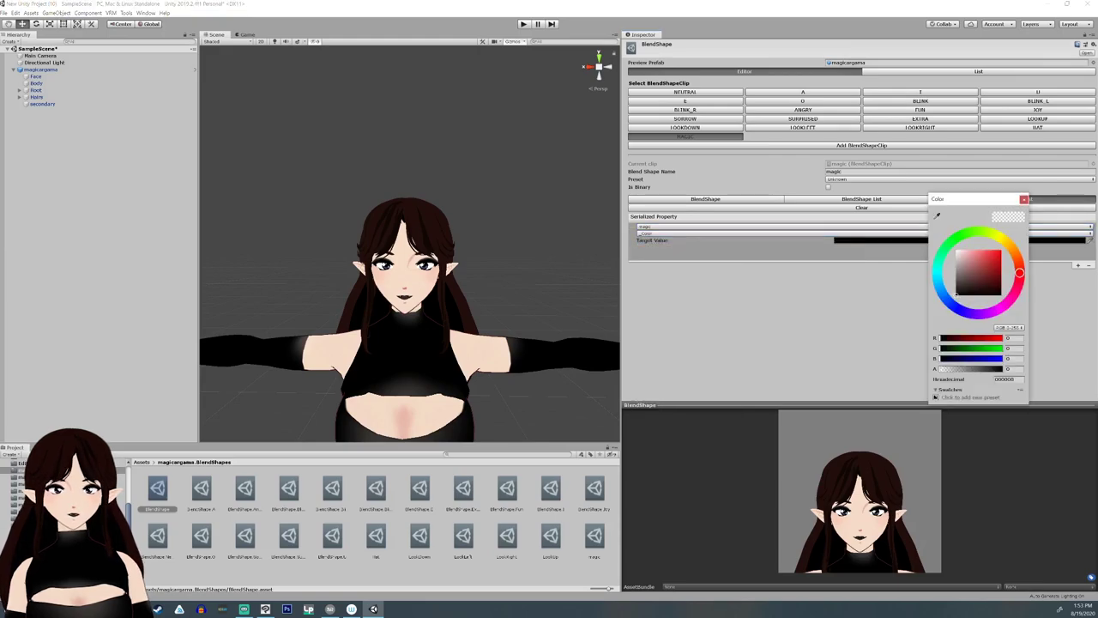
pyautogui.moveTo(957, 293); pyautogui.dragTo(955, 249)
pyautogui.moveTo(942, 369); pyautogui.dragTo(1002, 369)
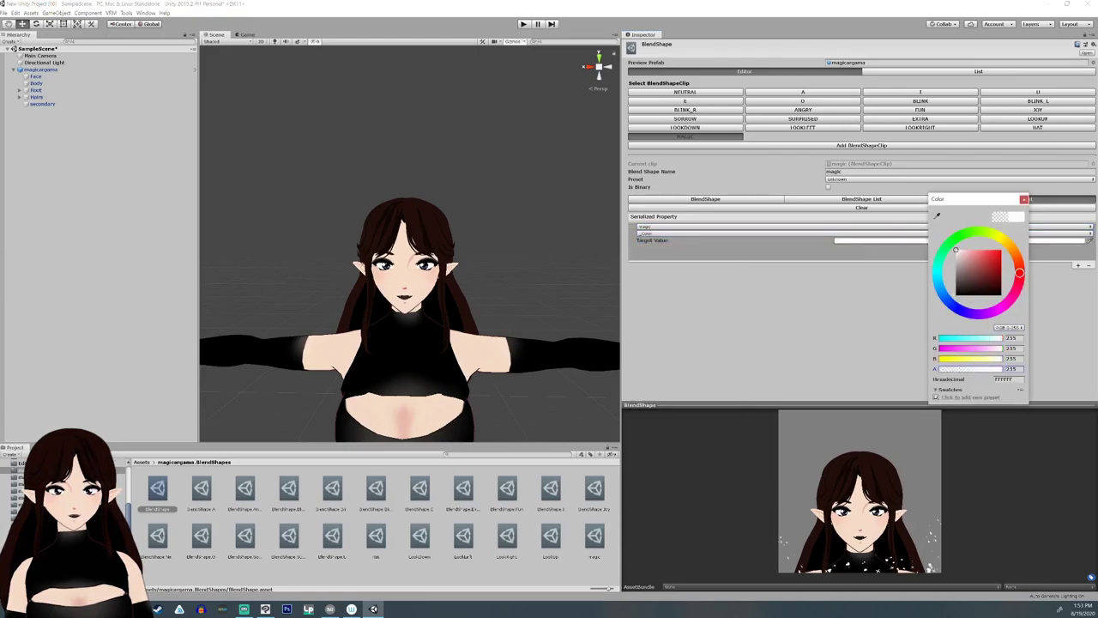
pyautogui.click(1023, 199)
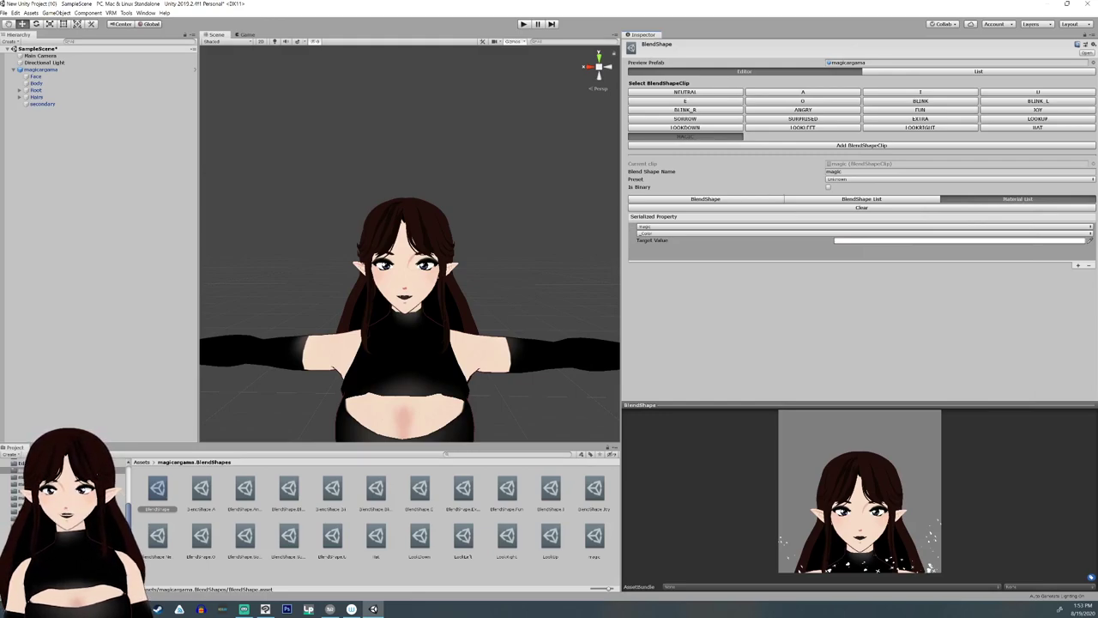
pyautogui.scroll(-5, 858, 491)
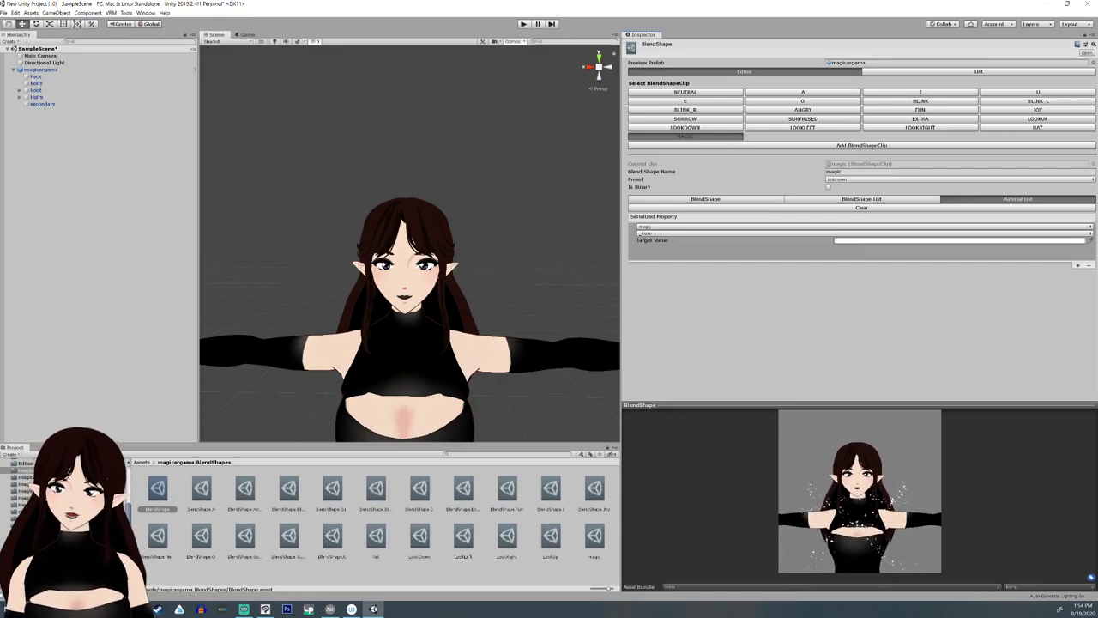
# Open the magic material from the magicargama.Materials folder and raise its lit color's alpha to 255.
pyautogui.click(60, 477)
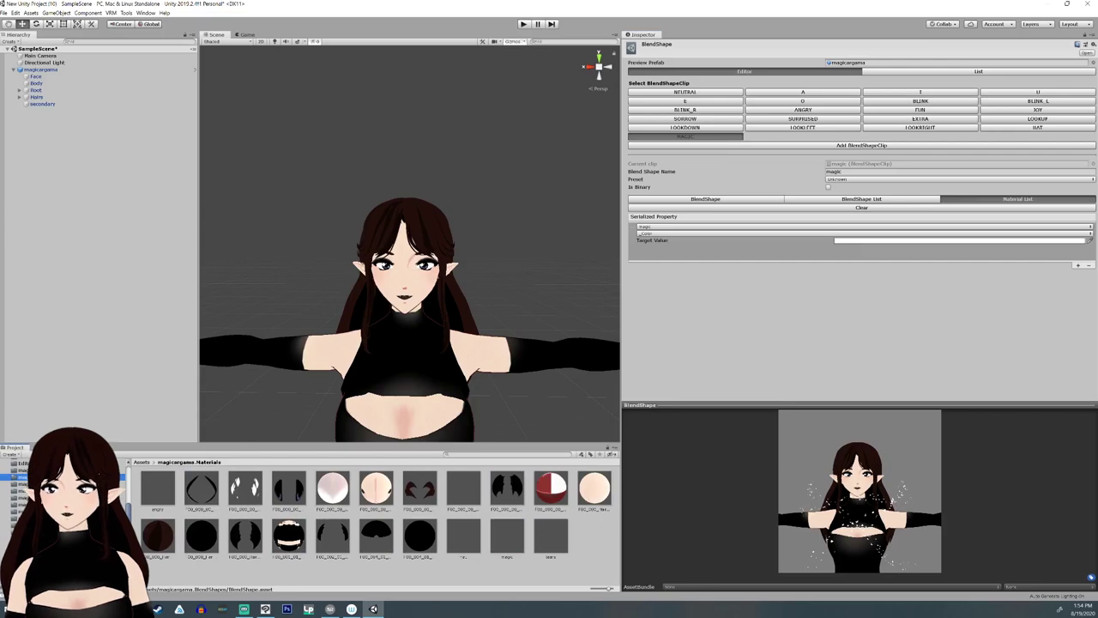
pyautogui.moveTo(622, 257); pyautogui.dragTo(806, 258)
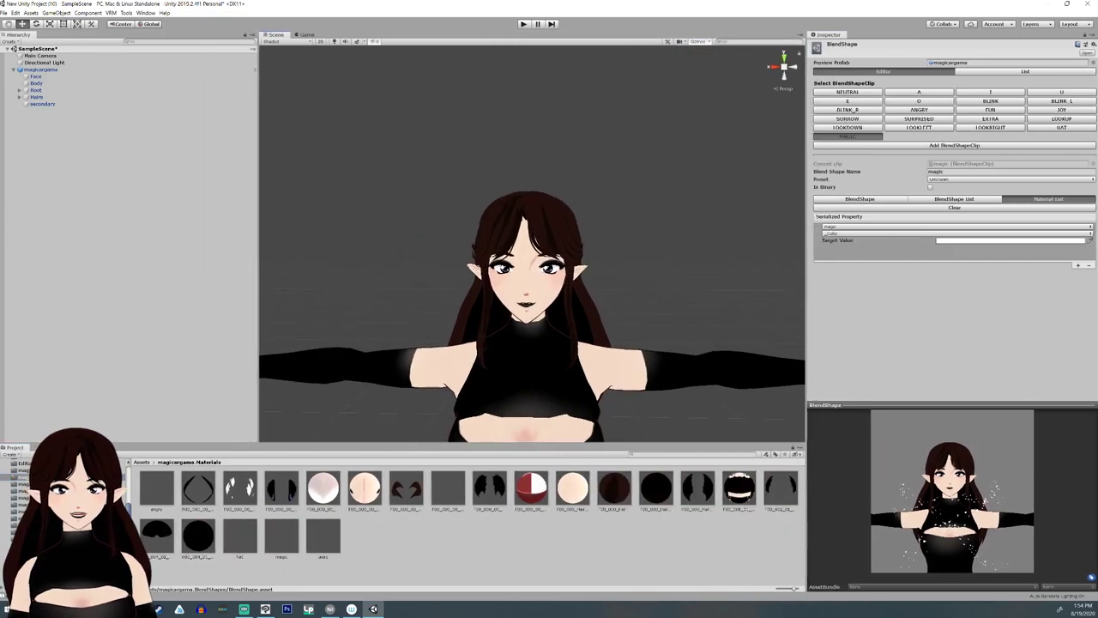
pyautogui.click(281, 537)
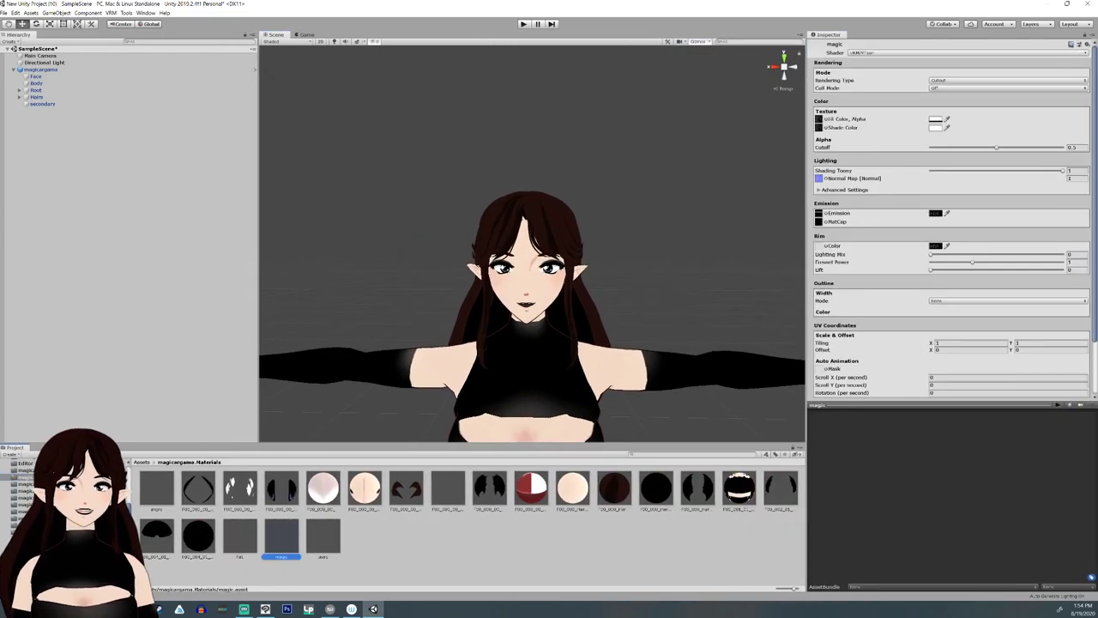
pyautogui.click(935, 120)
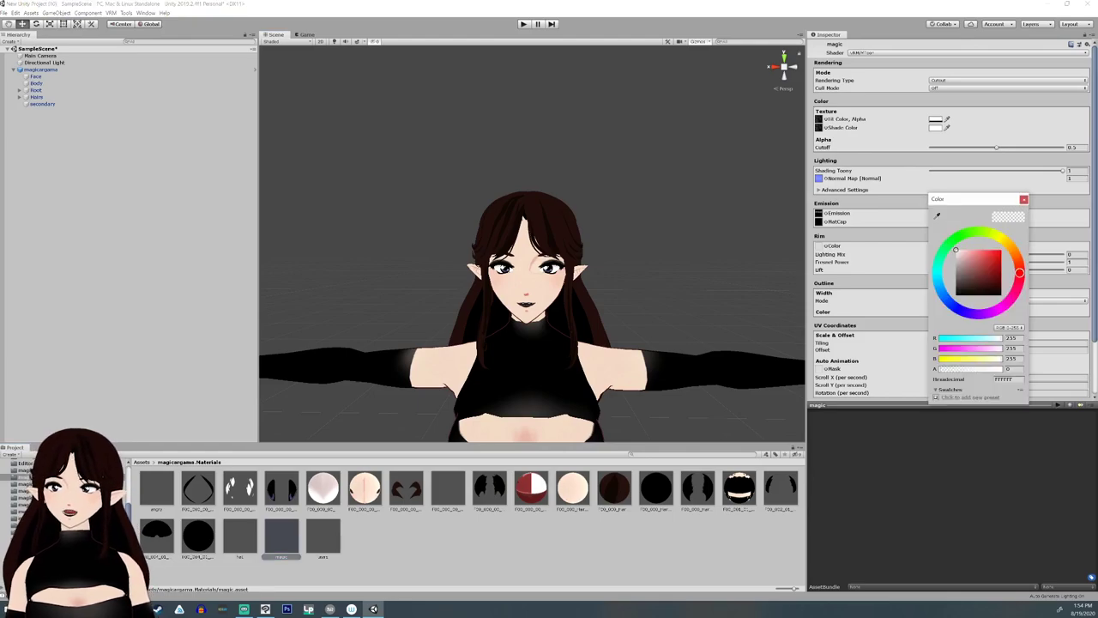
pyautogui.moveTo(941, 369); pyautogui.dragTo(999, 369)
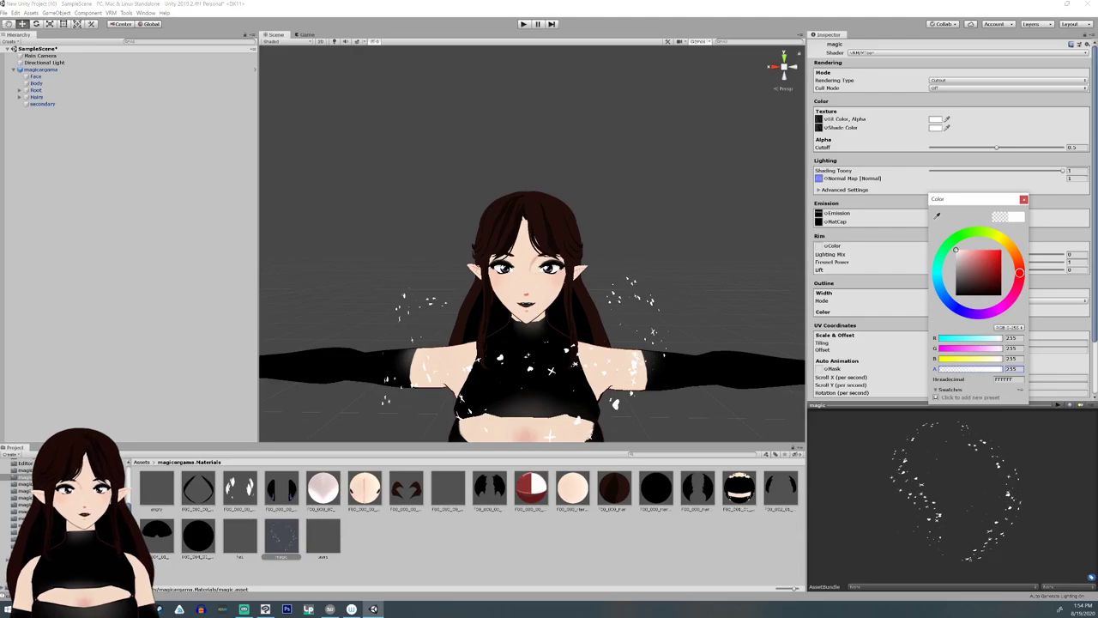
pyautogui.click(1024, 199)
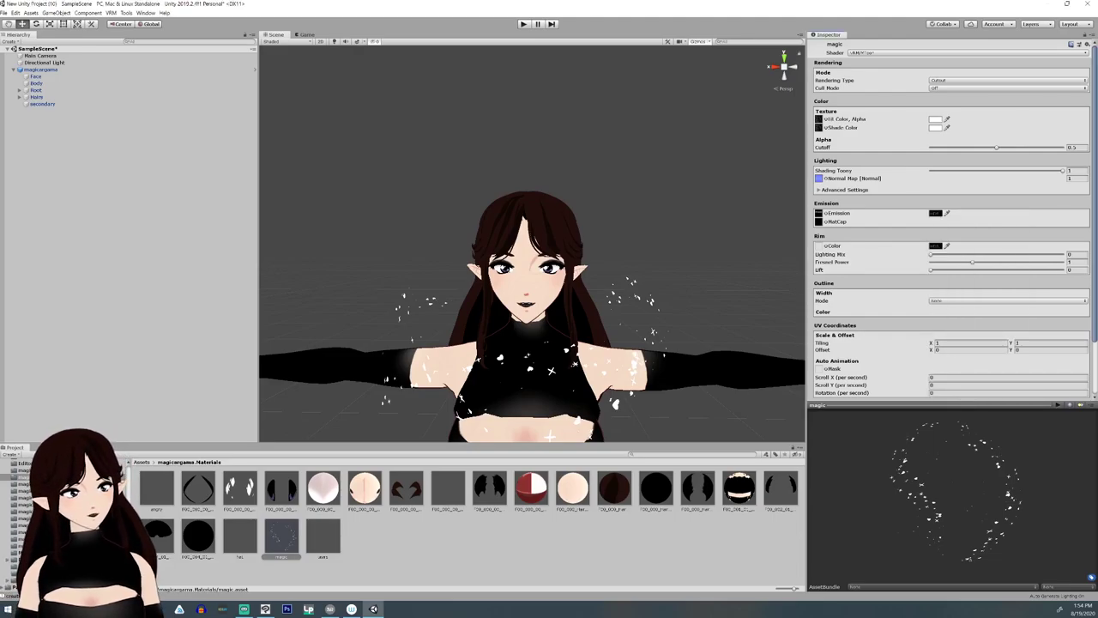
# Try a Scroll X auto animation of 1 per second on the magic material, and reset it to 0.
pyautogui.scroll(-3, 951, 214)
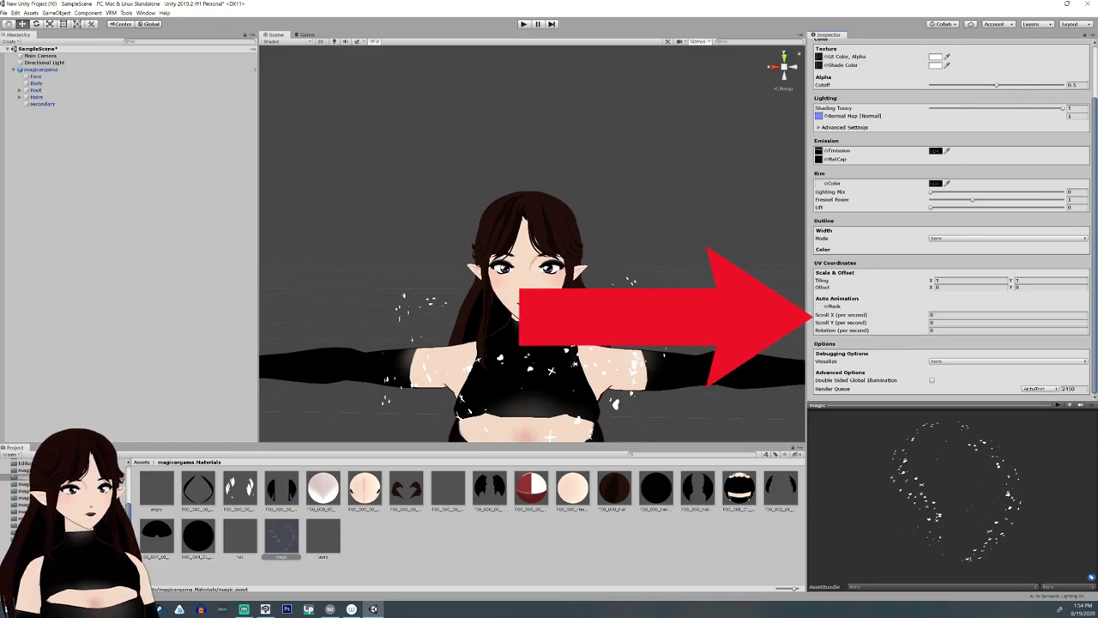
pyautogui.click(961, 315)
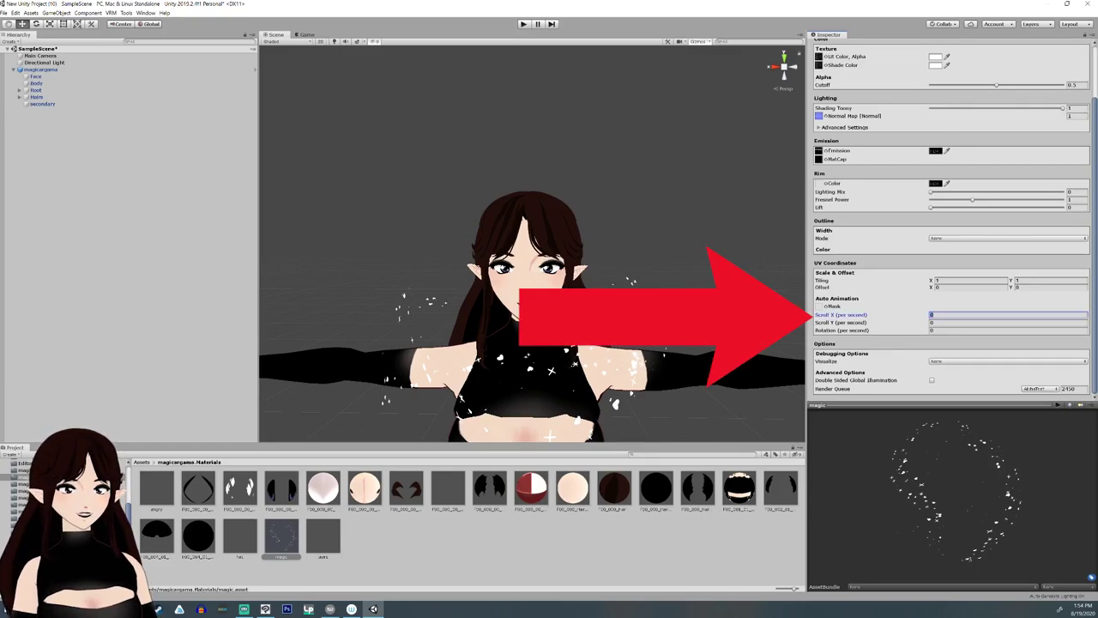
pyautogui.write('1')
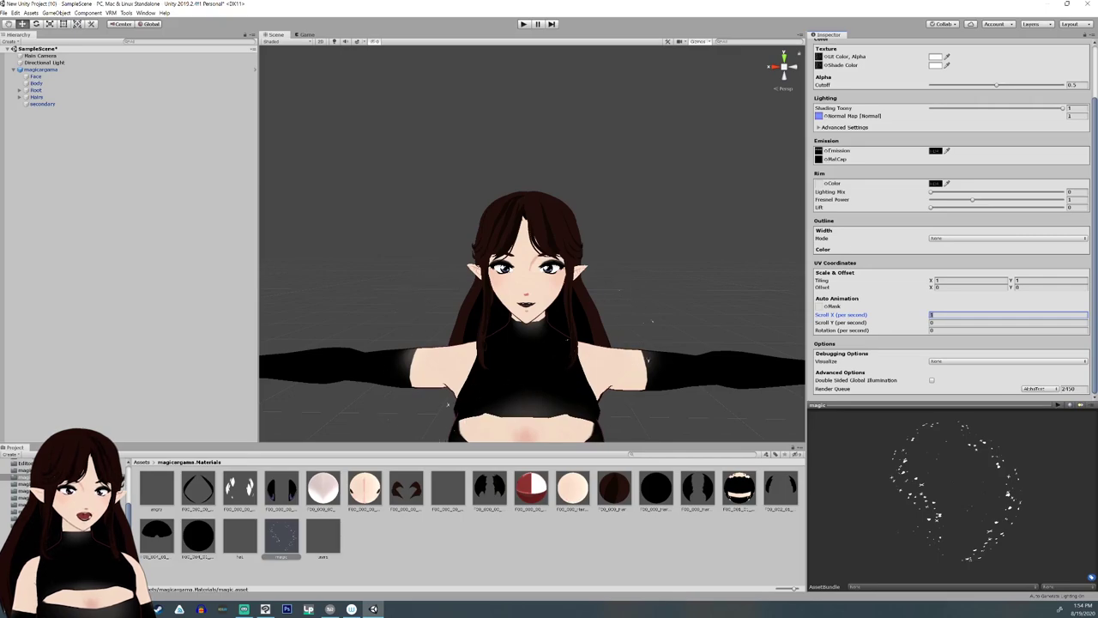
pyautogui.write('0')
# Set the magic material's Scroll Y auto animation to 1 per second and check the sparkles around the whole figure.
pyautogui.click(961, 323)
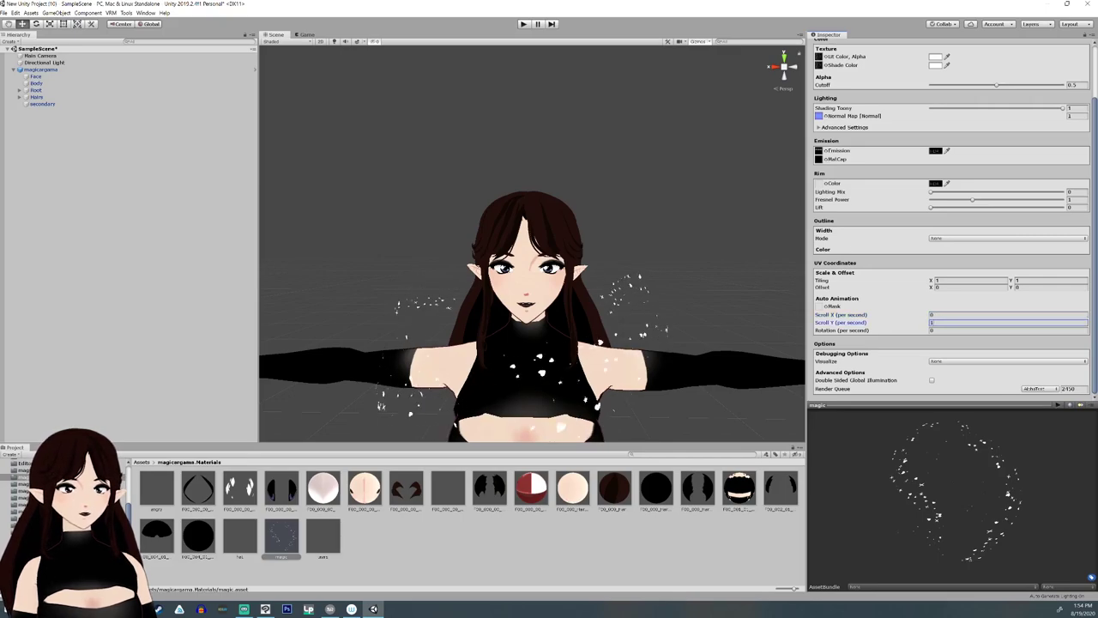
pyautogui.scroll(-10, 532, 244)
pyautogui.scroll(7, 532, 245)
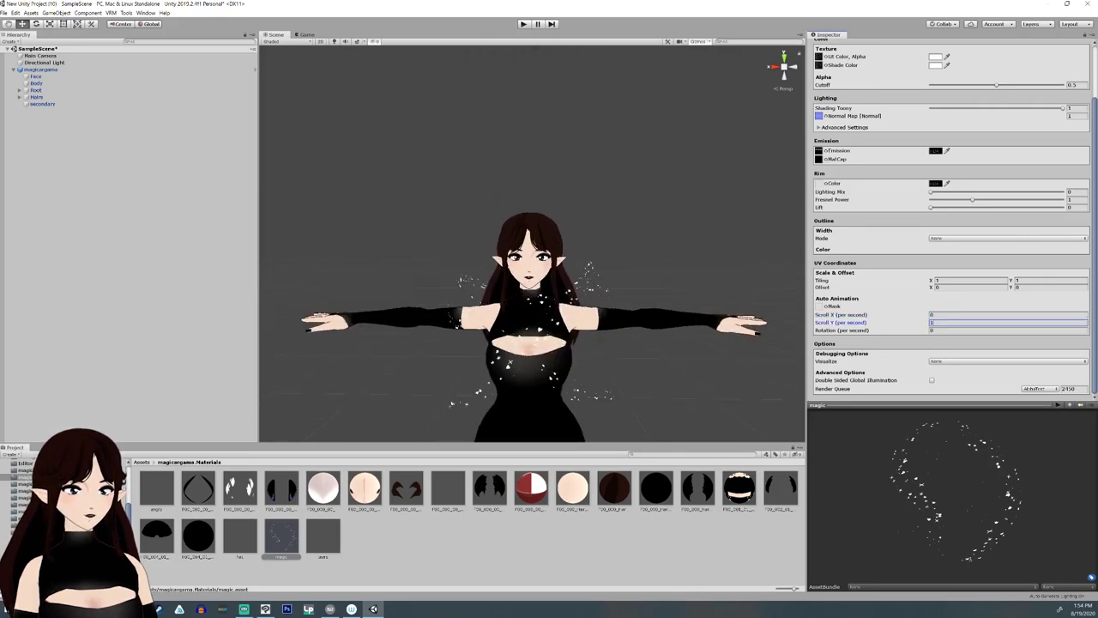
# Slow the magic material's Scroll Y auto animation to 0.1 per second and check the sparkle movement around the upper body.
pyautogui.scroll(3, 531, 257)
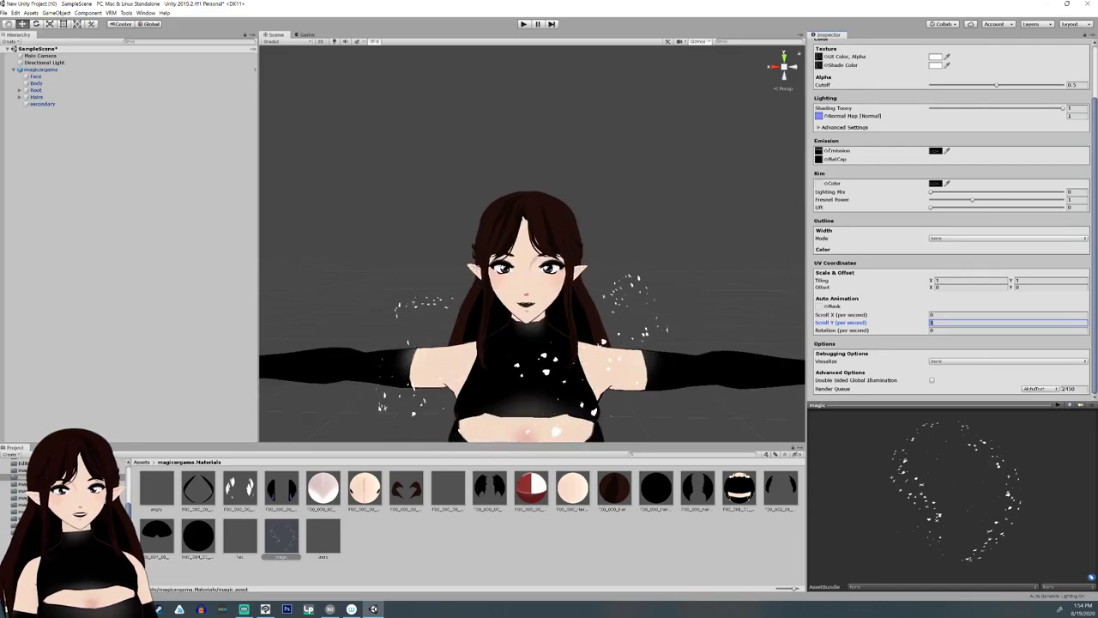
pyautogui.write('.5')
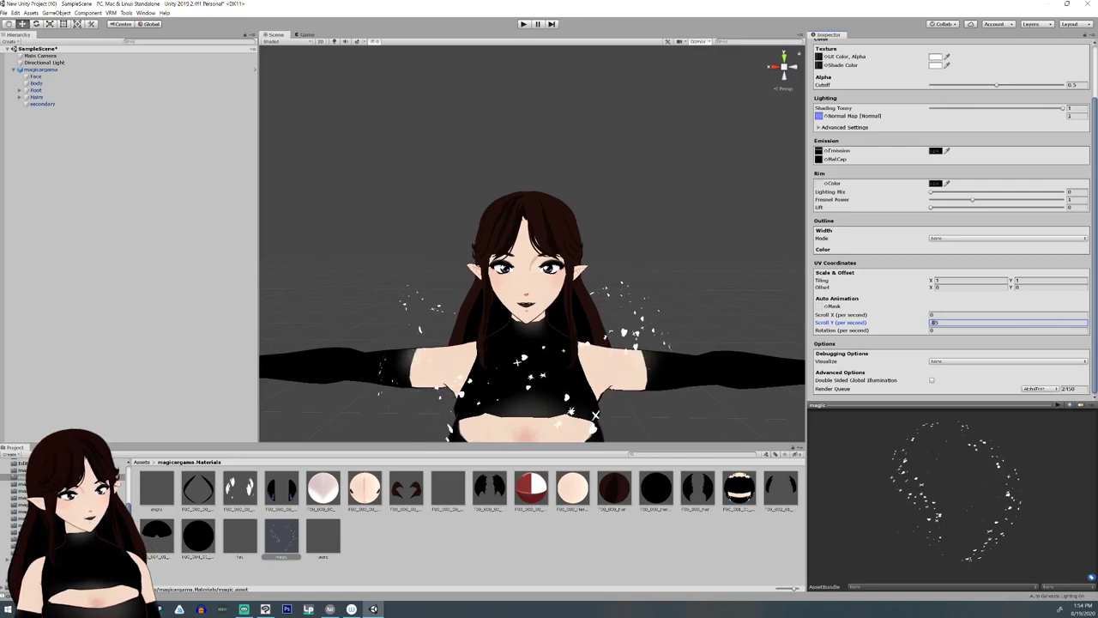
pyautogui.press('BackSpace')
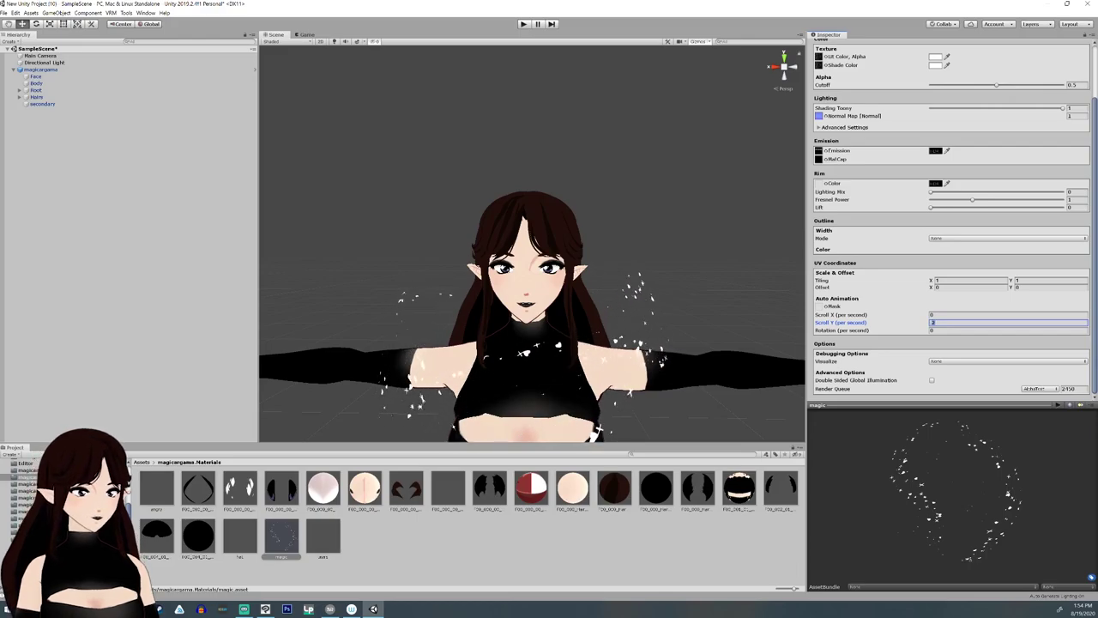
pyautogui.scroll(-5, 532, 283)
pyautogui.scroll(5, 532, 284)
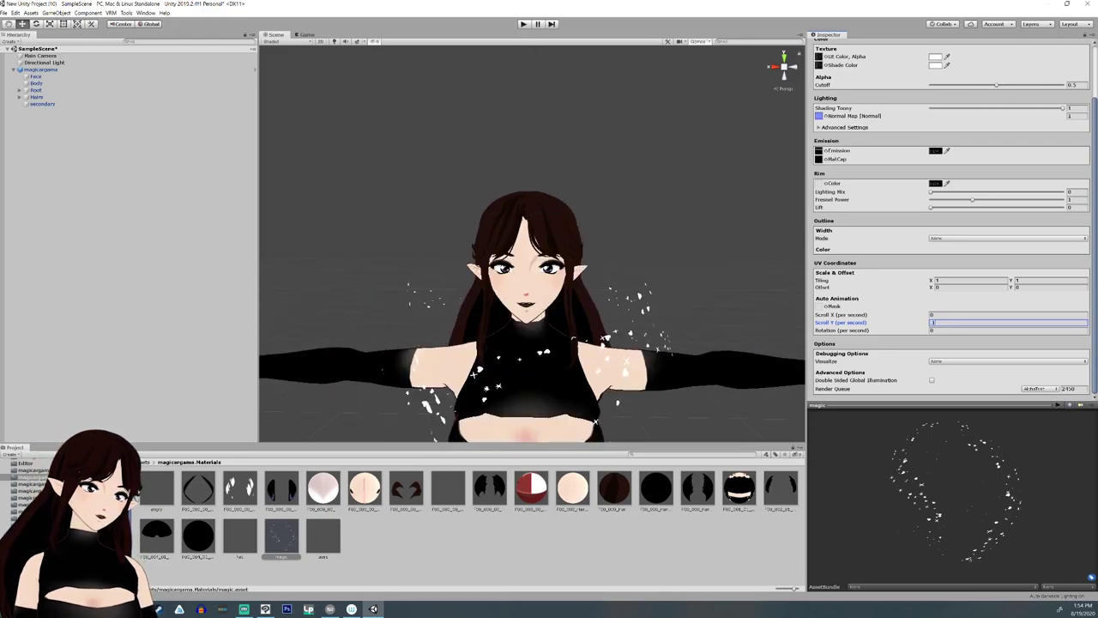
pyautogui.moveTo(532, 257); pyautogui.dragTo(534, 270, button='right')
pyautogui.press('w')
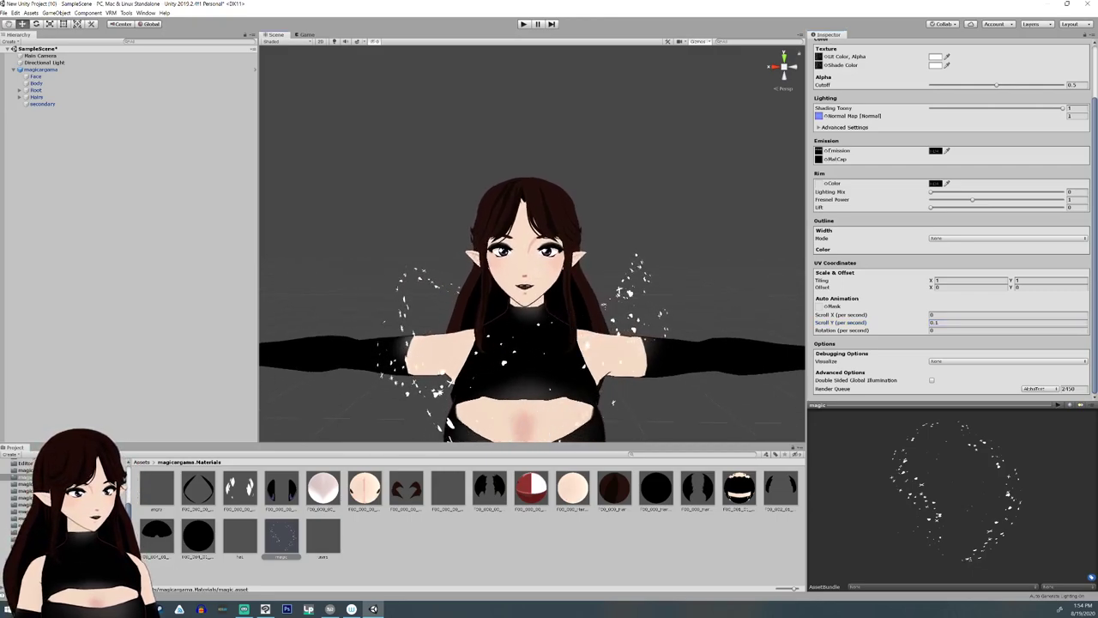
# Try a rotation auto animation on the magic material and reset it to 0.
pyautogui.click(970, 331)
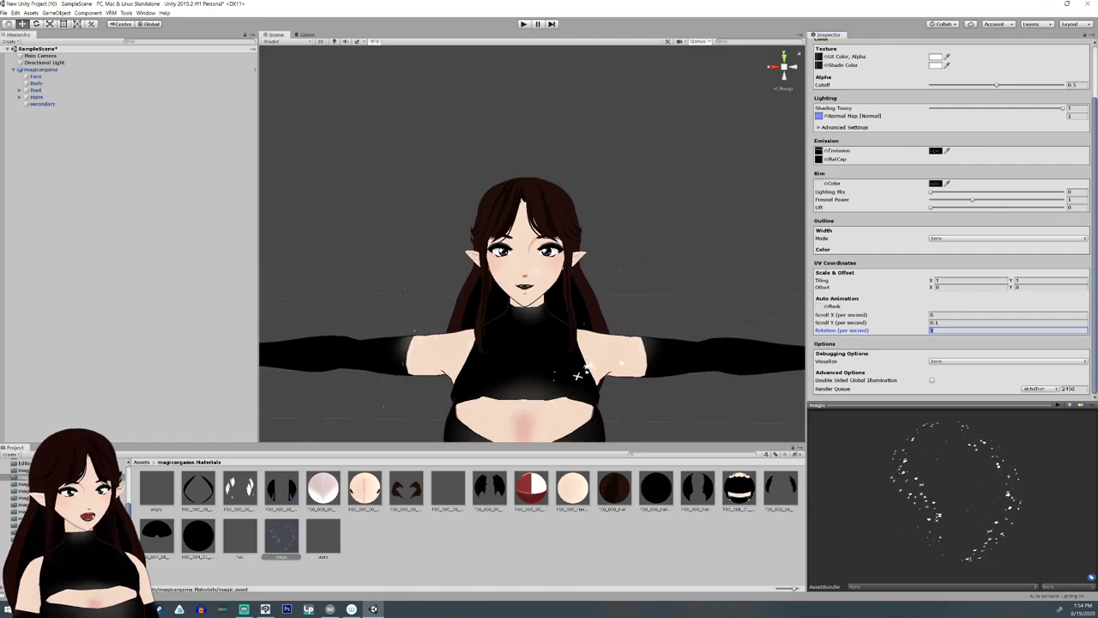
pyautogui.click(969, 314)
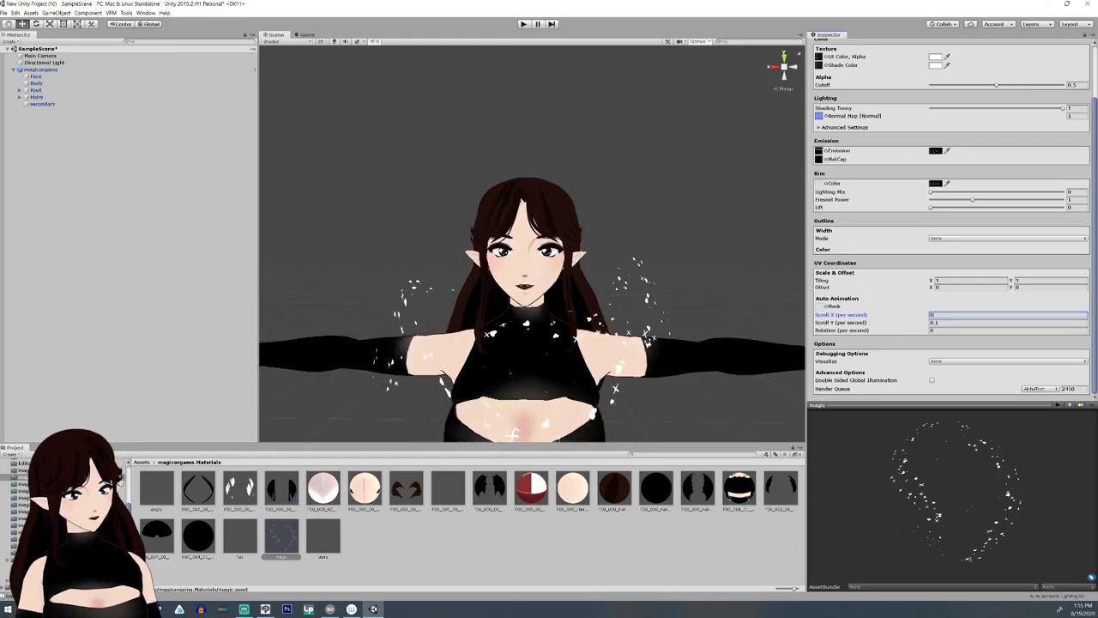
# Set the alpha of the magic material's lit color to 0 to hide the sparkles by default.
pyautogui.scroll(3, 951, 214)
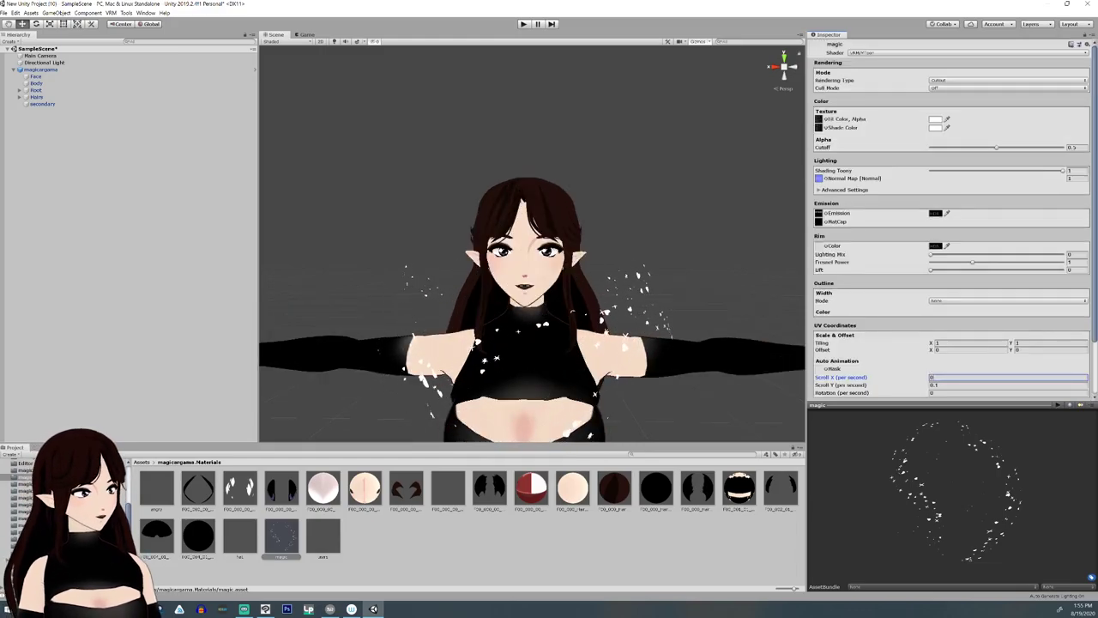
pyautogui.click(935, 119)
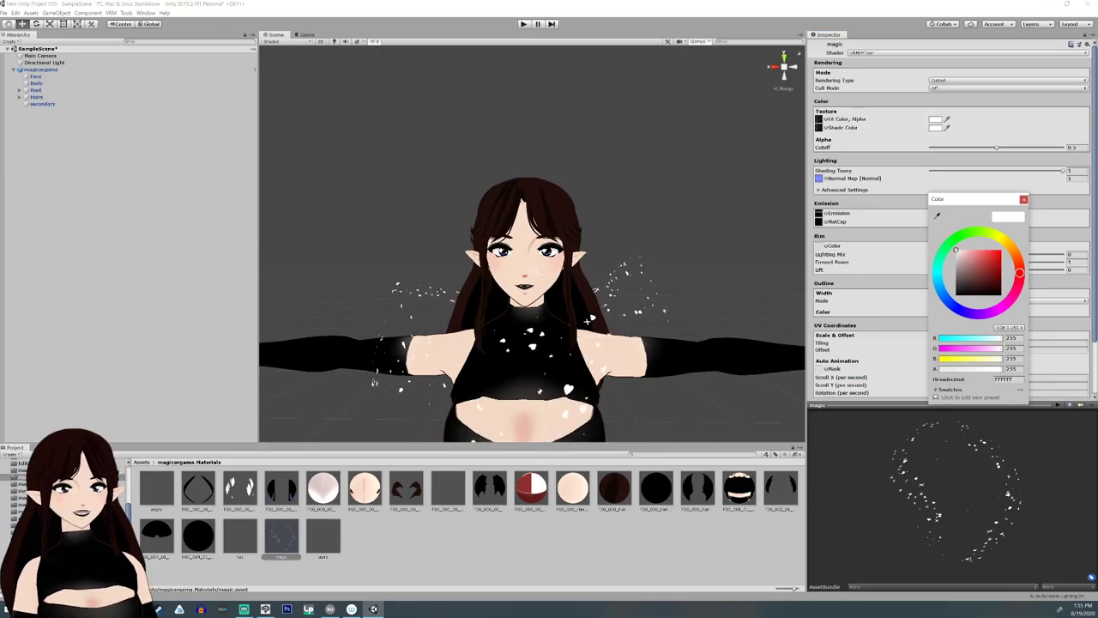
pyautogui.moveTo(1001, 369); pyautogui.dragTo(939, 369)
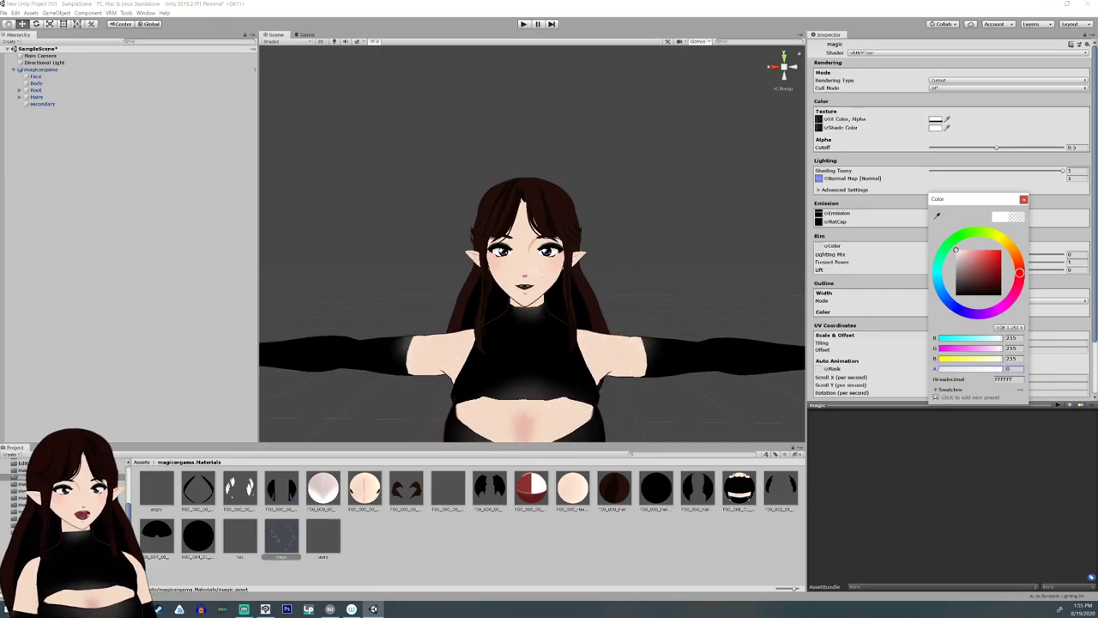
pyautogui.click(1023, 199)
# Select the magicargama model in the scene and bring up the VRM commands for exporting it.
pyautogui.doubleClick(42, 70)
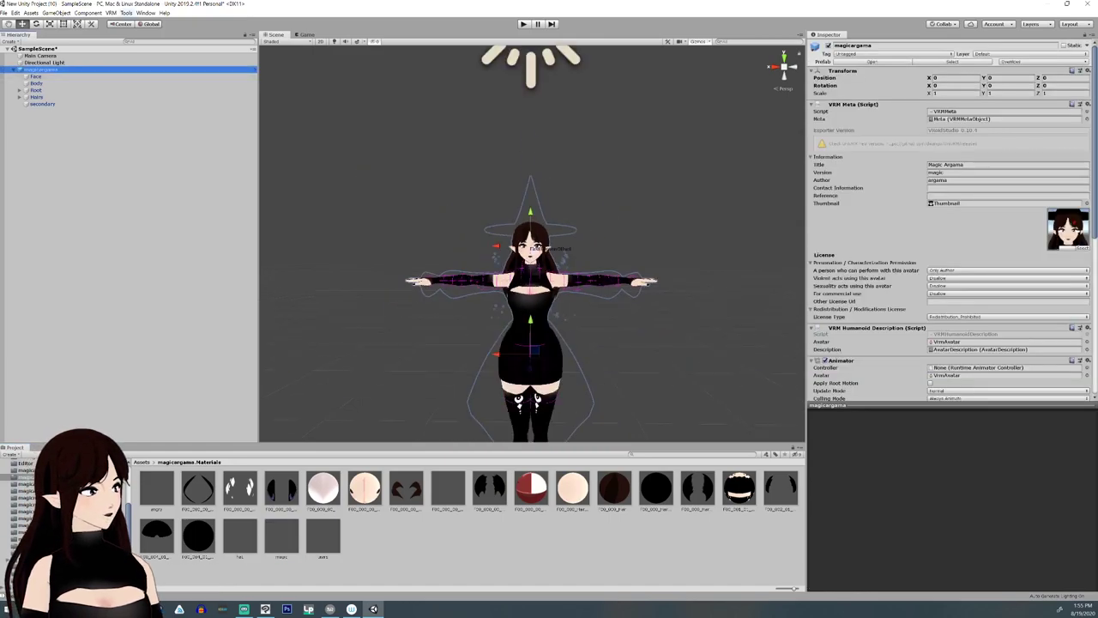
pyautogui.click(111, 13)
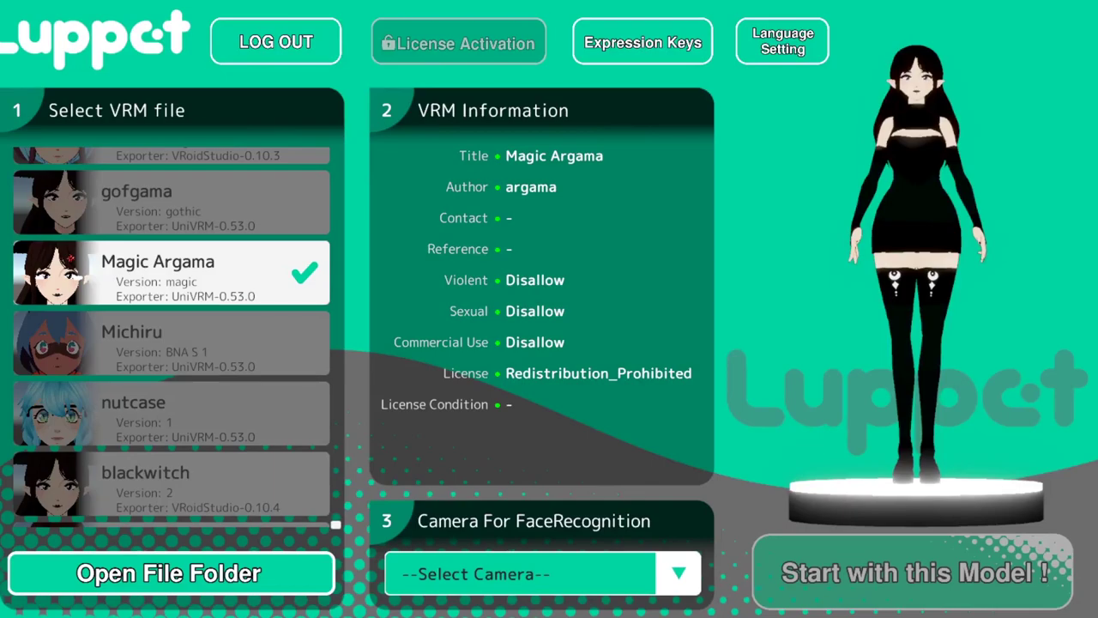
# Switch to Luppet and choose Logitech HD Webcam C270 as the face recognition camera for the Magic Argama model.
pyautogui.click(679, 573)
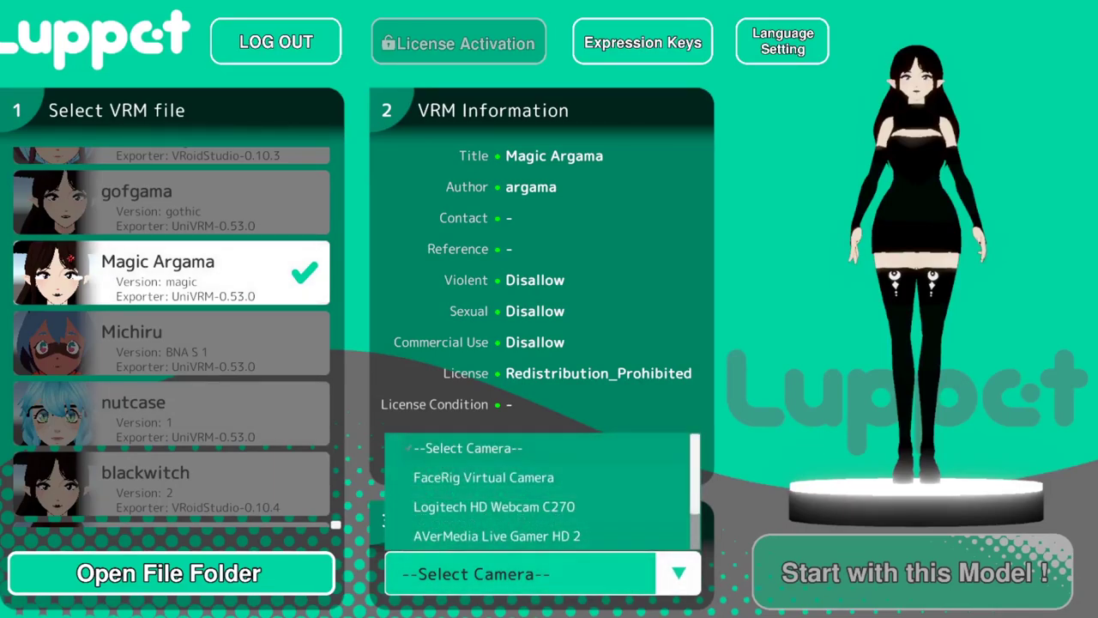
pyautogui.click(495, 506)
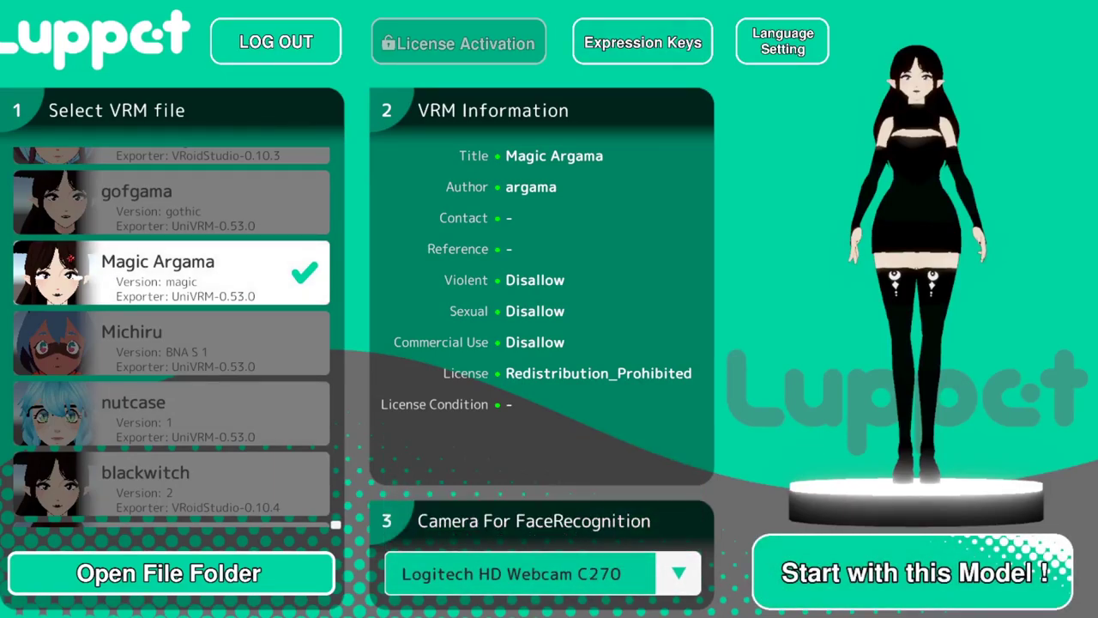
# Register the numpad Add key for the Hat expression and Numpad 9 for the magic expression.
pyautogui.click(642, 42)
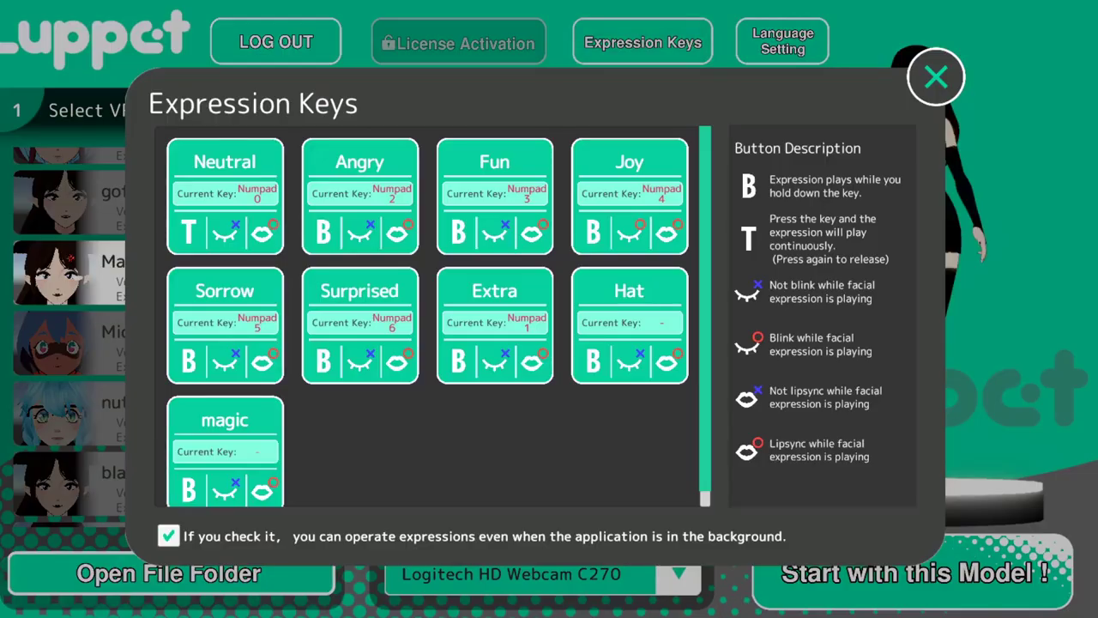
pyautogui.scroll(-1, 434, 317)
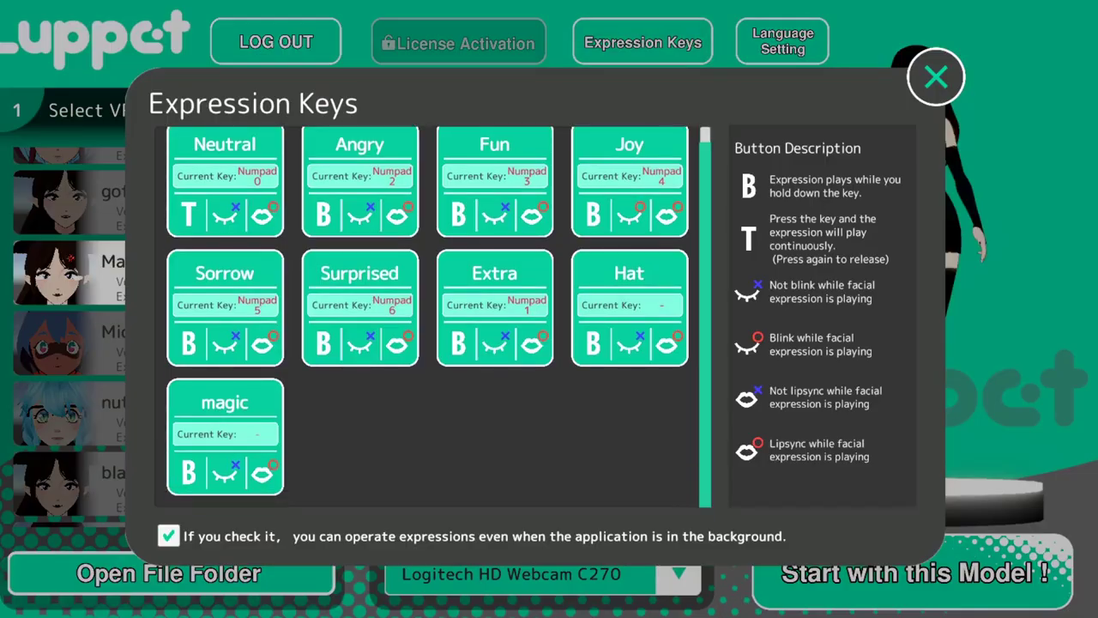
pyautogui.click(632, 305)
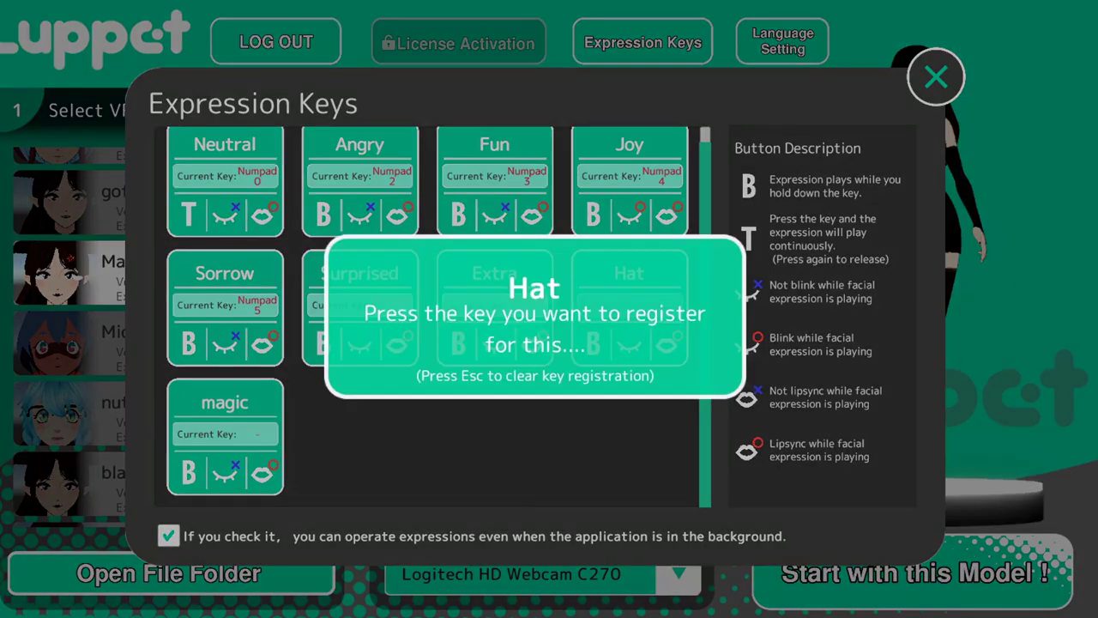
pyautogui.press('KP_Add')
pyautogui.click(225, 434)
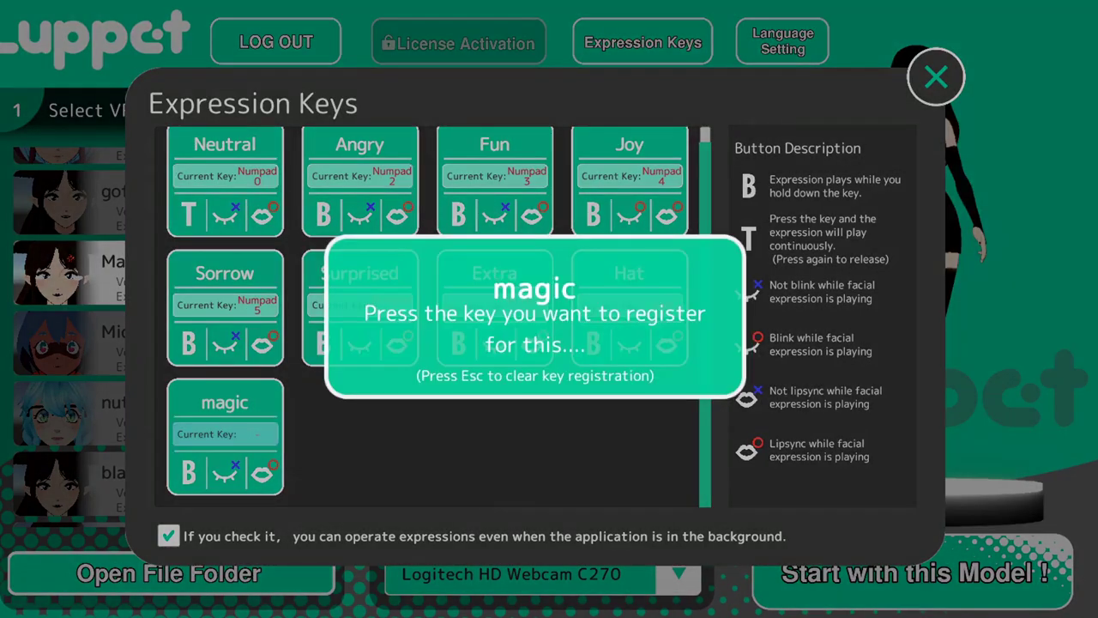
pyautogui.press('KP_9')
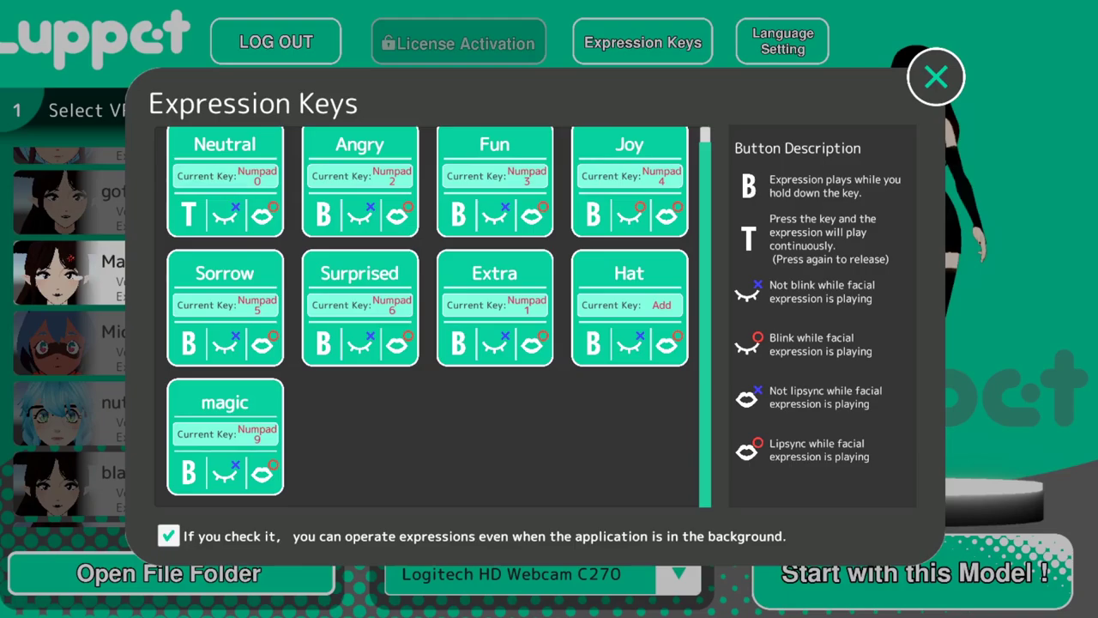
# Close the expression key settings and start the session with the Magic Argama model.
pyautogui.click(936, 77)
pyautogui.click(914, 572)
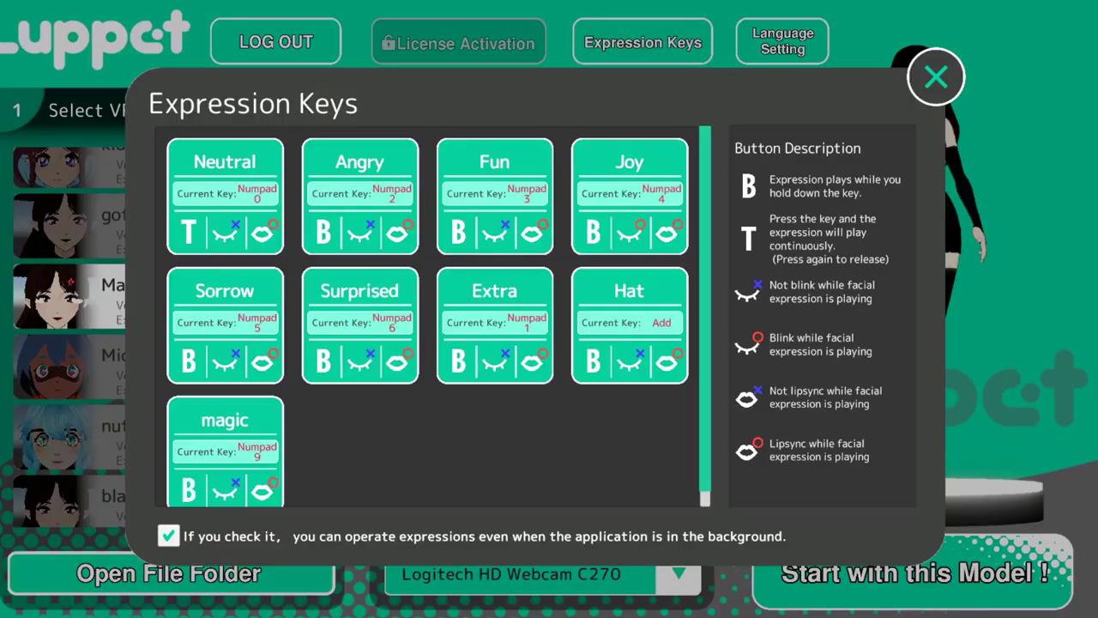
# Change the Hat and magic expressions from hold mode (B) to toggle mode (T) in the expression key settings.
pyautogui.scroll(-1, 439, 317)
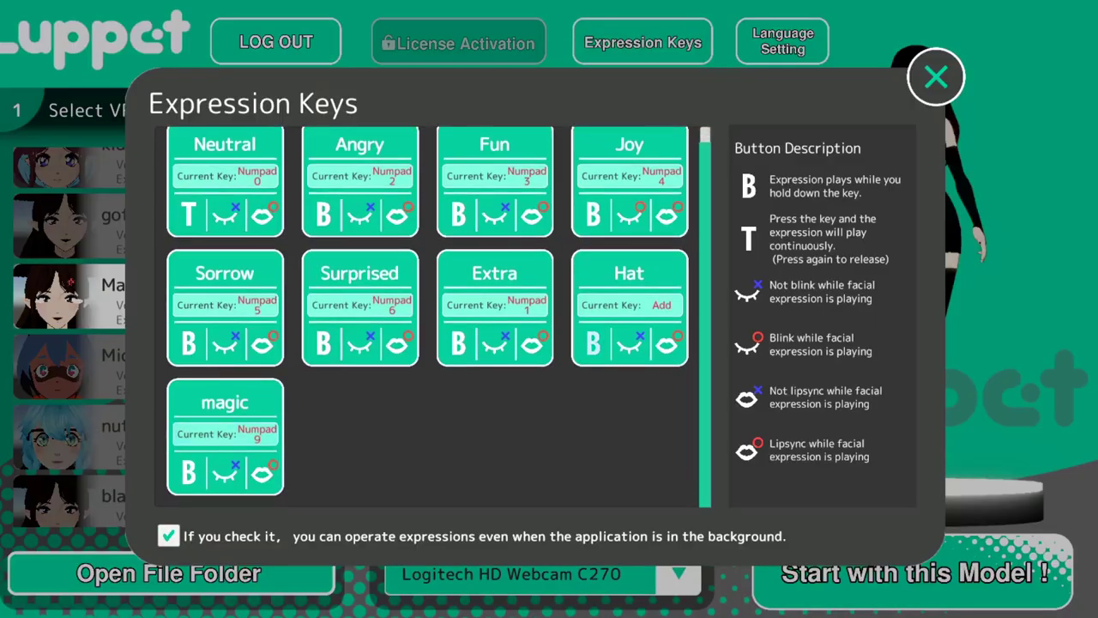
pyautogui.click(593, 343)
pyautogui.click(188, 472)
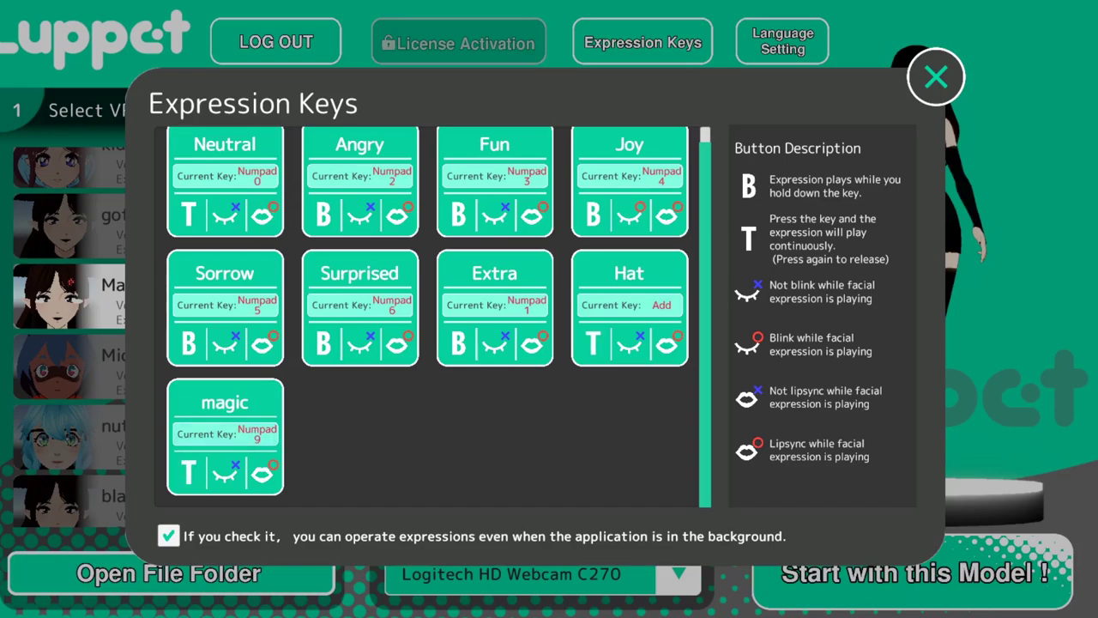